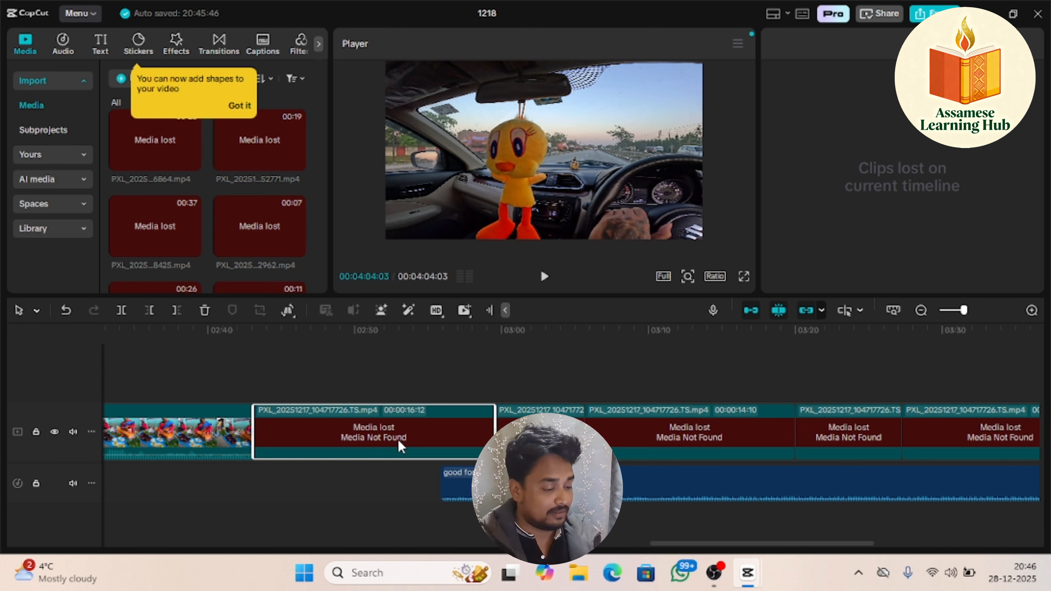
Delete the remaining Media Not Found video clips and the long "good for the ghost" music clip beneath them from the timeline
key("Delete")
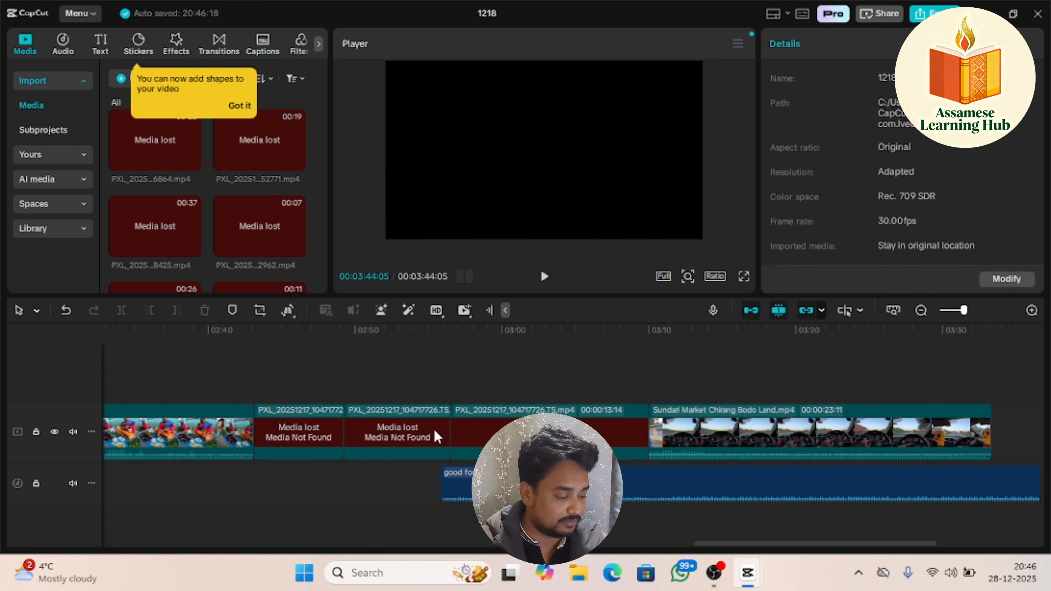
key("Delete")
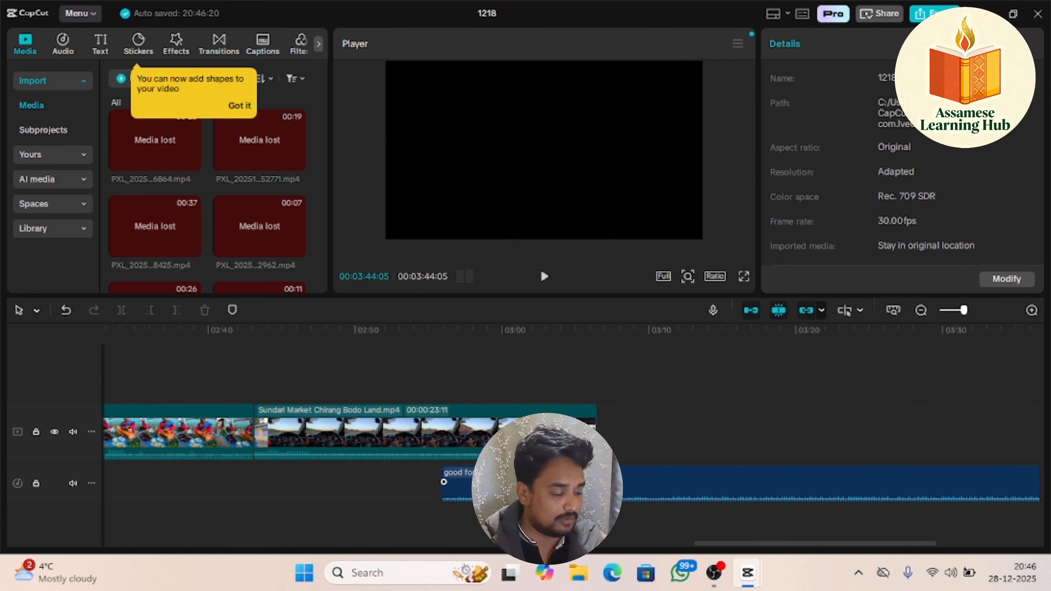
left_click(444, 482)
key("Delete")
left_click(765, 329)
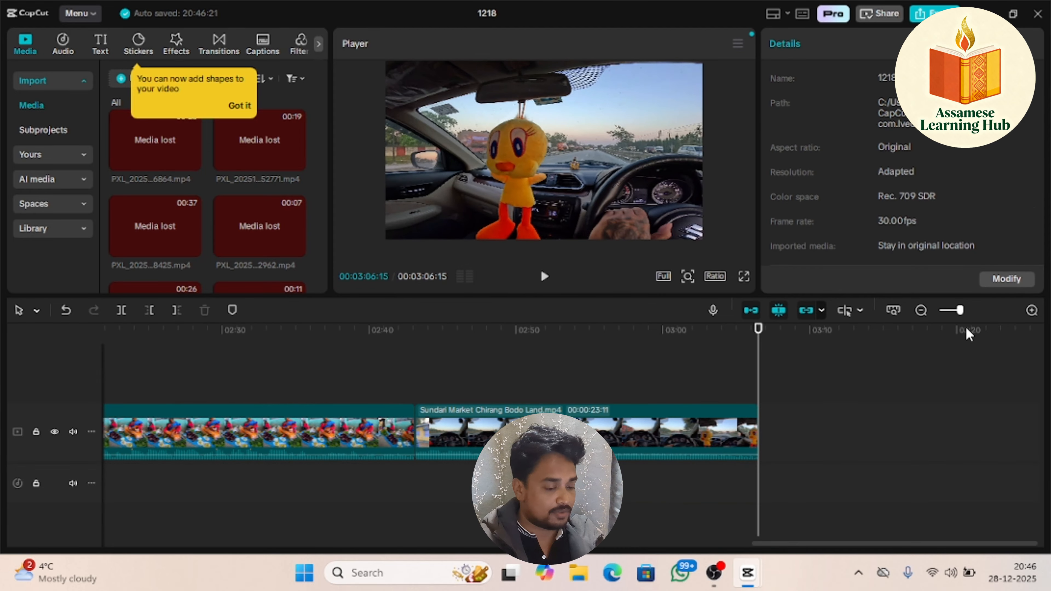
Delete the long "good for the ghost" music clip under the first market video clip
left_click_drag(960, 311, 943, 310)
key("Home")
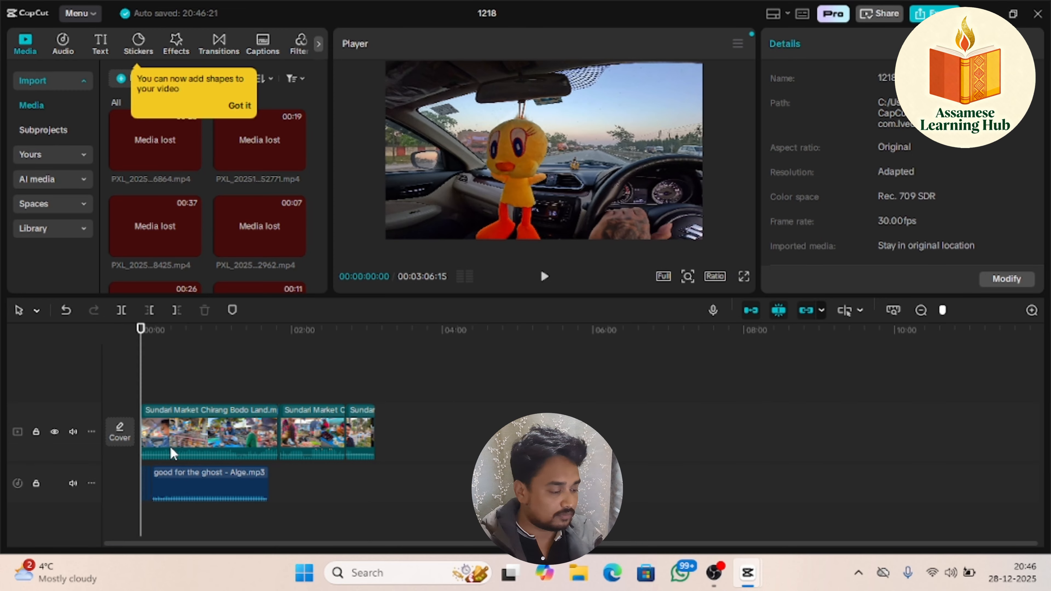
left_click(231, 497)
key("Delete")
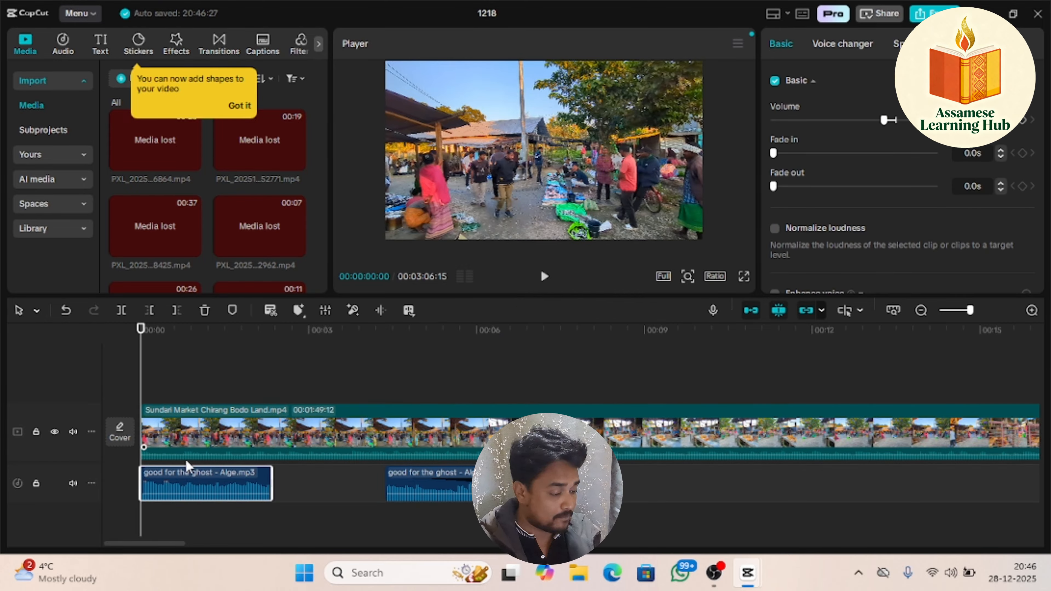
Play the beginning of the market video in full screen to review it, and return to the editor
mouse_move(191, 467)
scroll(199, 286, "down", 5)
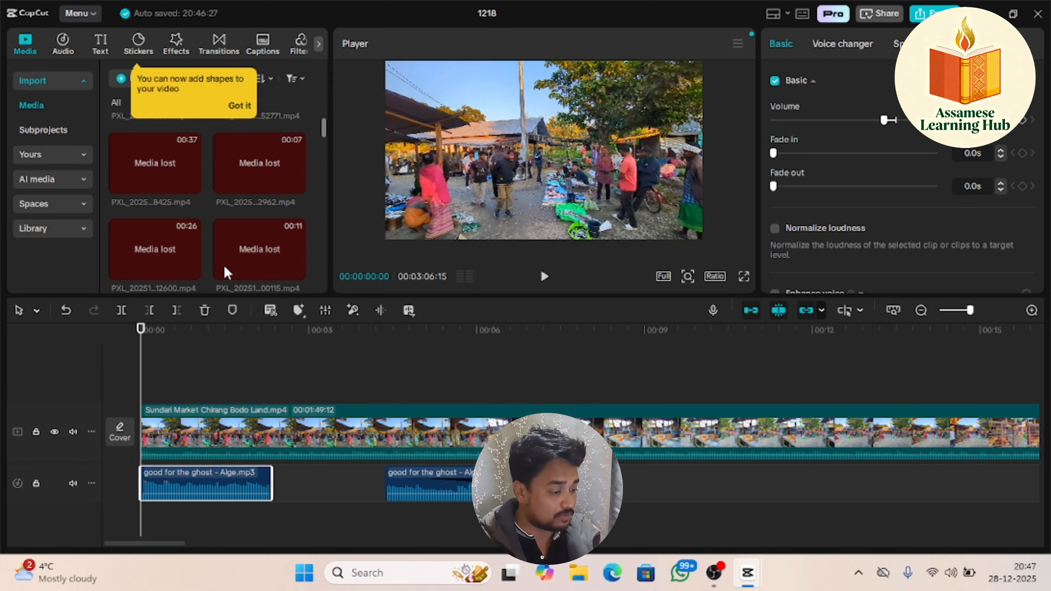
key("space")
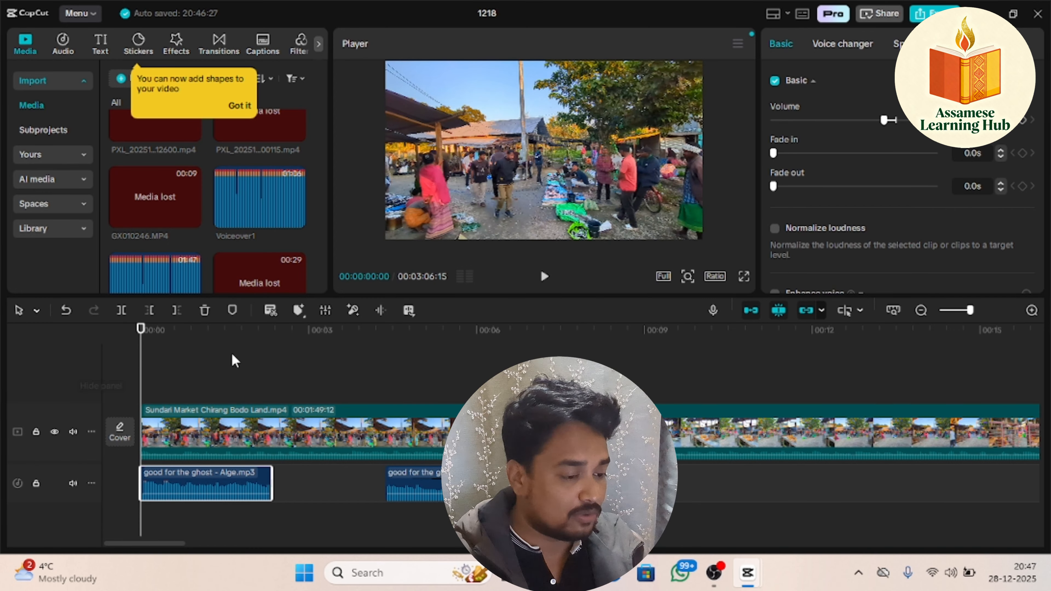
left_click(744, 276)
key("space")
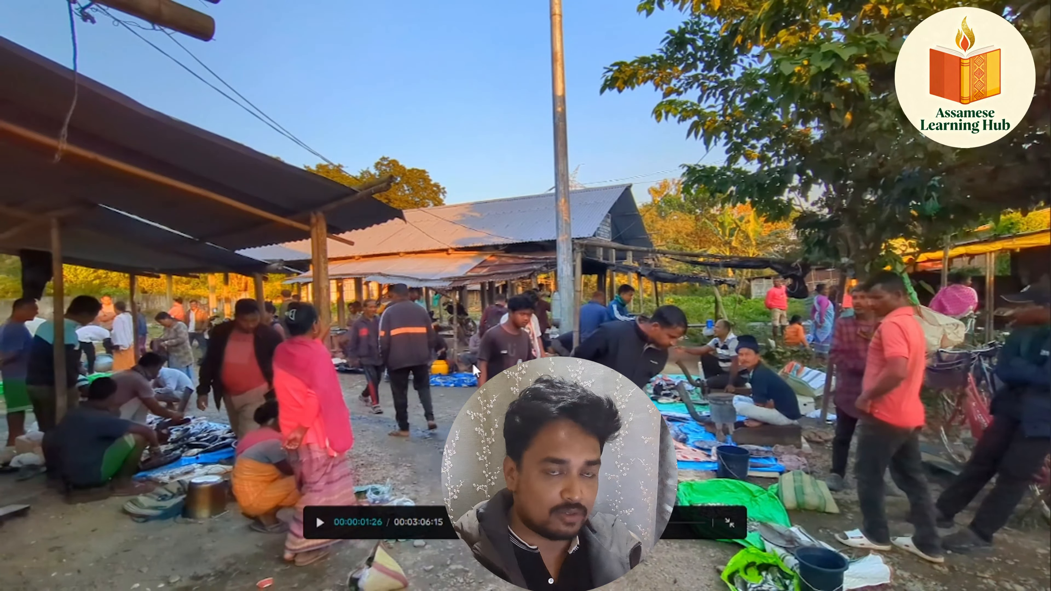
key("Escape")
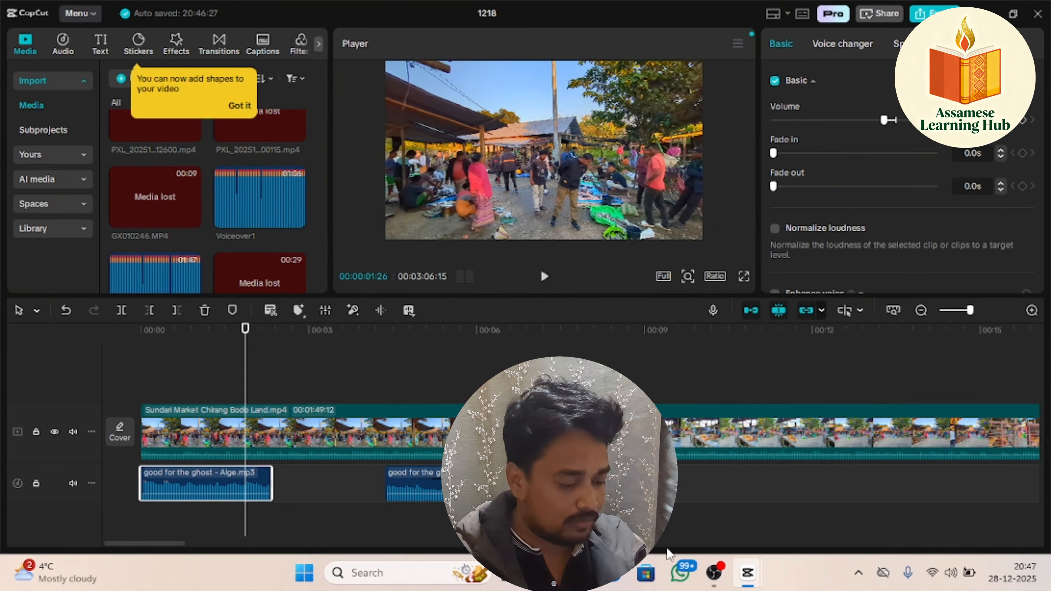
Add the Assamese Learning Hub logo image from File Explorer to a track above the market video, at the timeline's start
key("super+e")
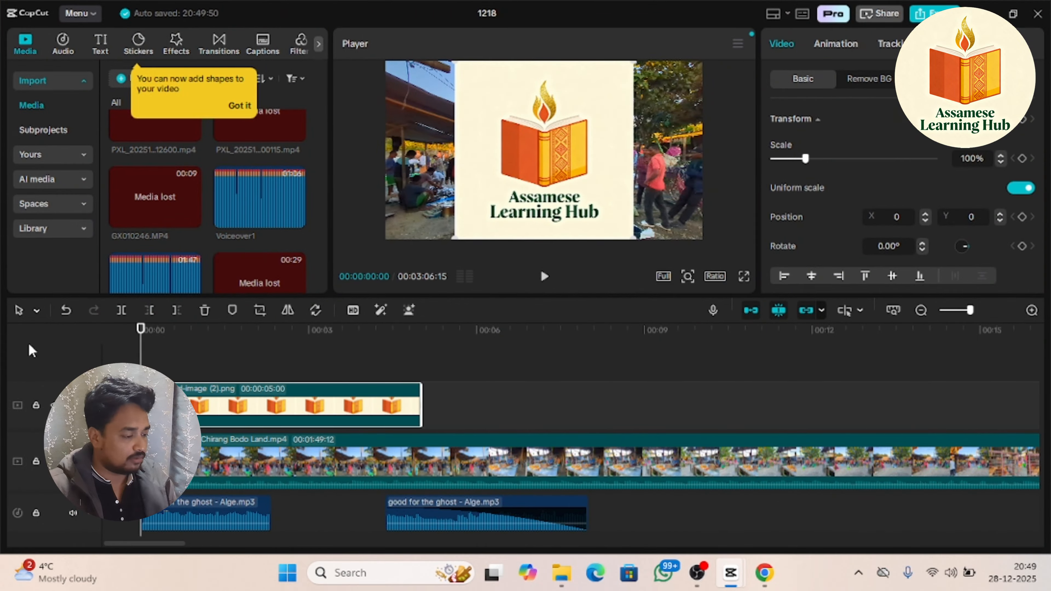
key("Home")
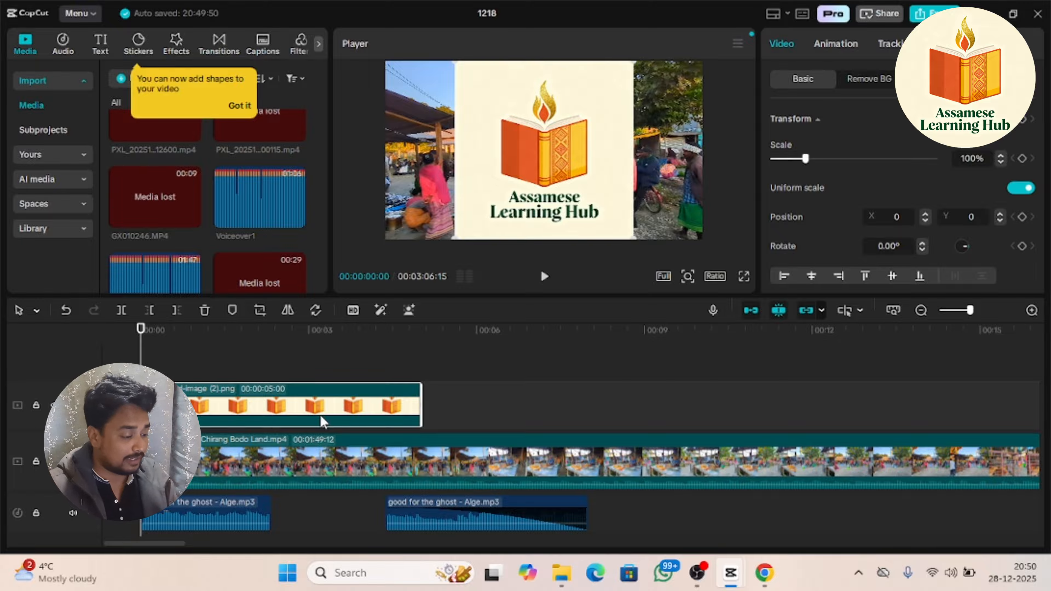
left_click_drag(251, 416, 206, 422)
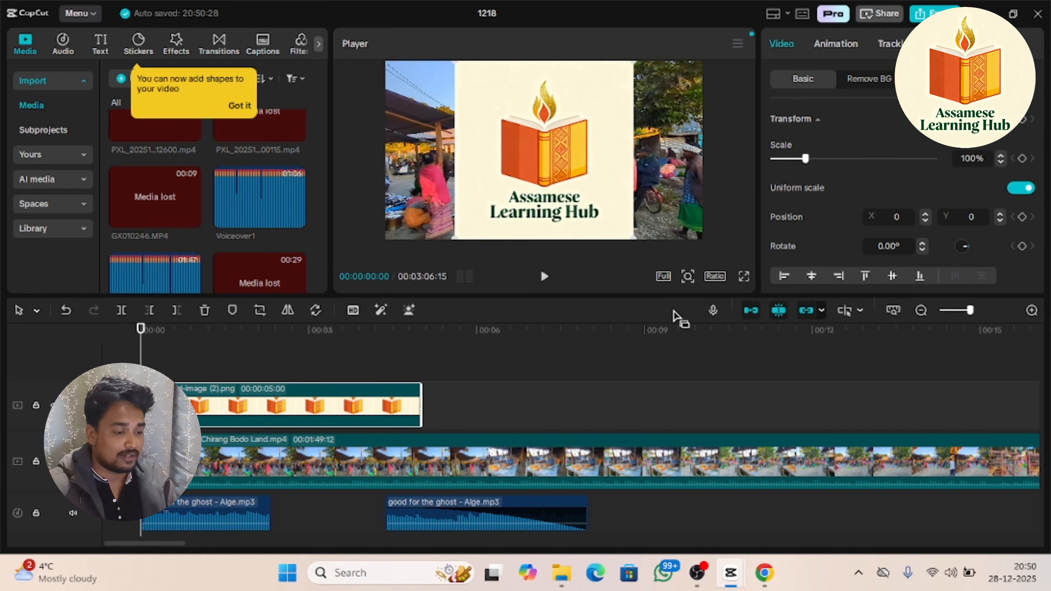
Apply a Circle mask to the logo image clip and enlarge it to the image's full width and height
left_click(348, 368)
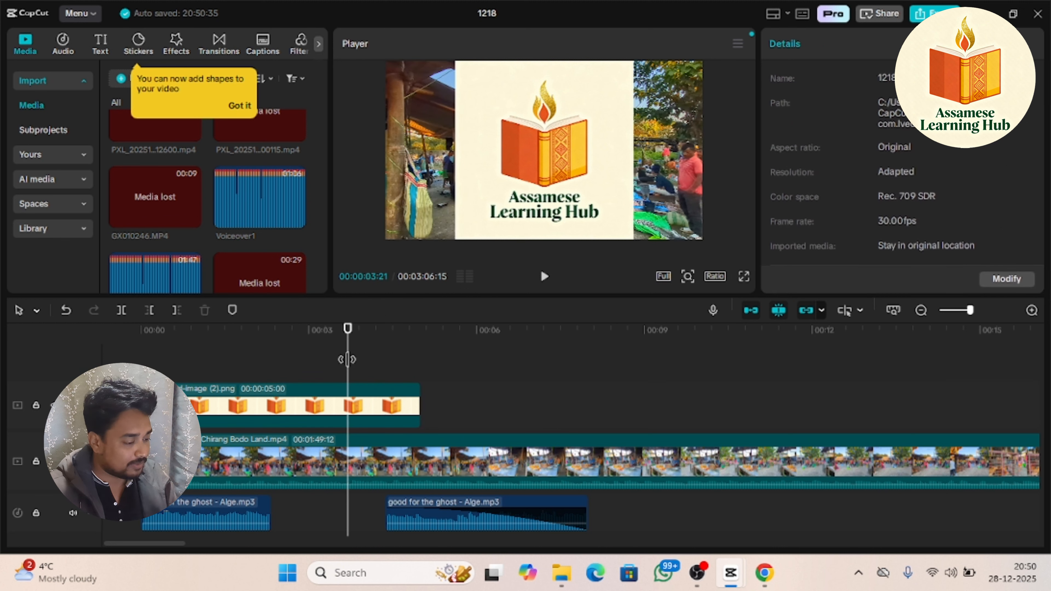
left_click(352, 399)
key("Home")
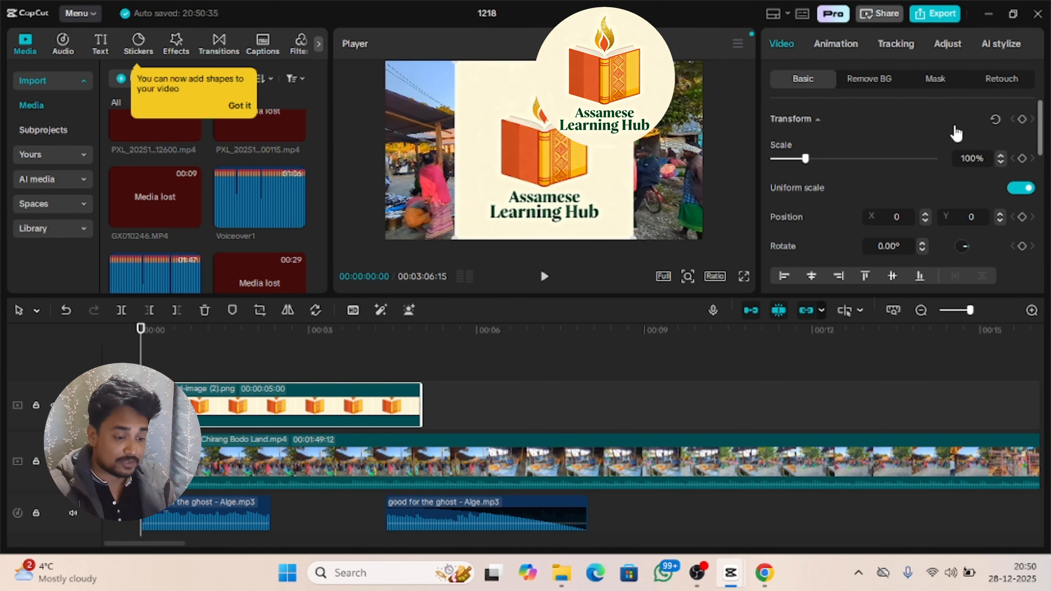
left_click(931, 82)
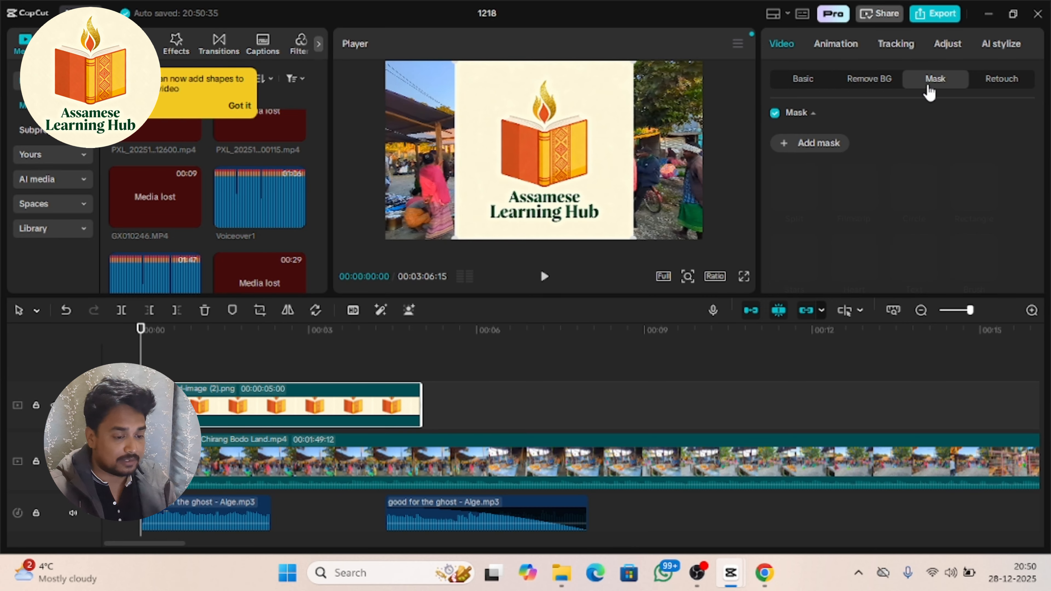
left_click(775, 113)
left_click(776, 113)
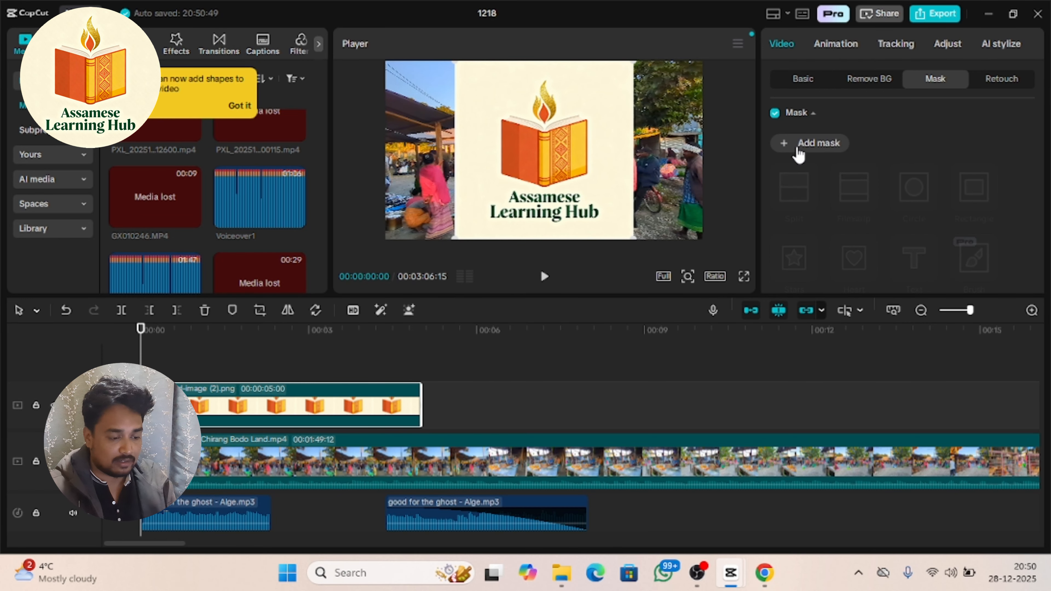
left_click(798, 145)
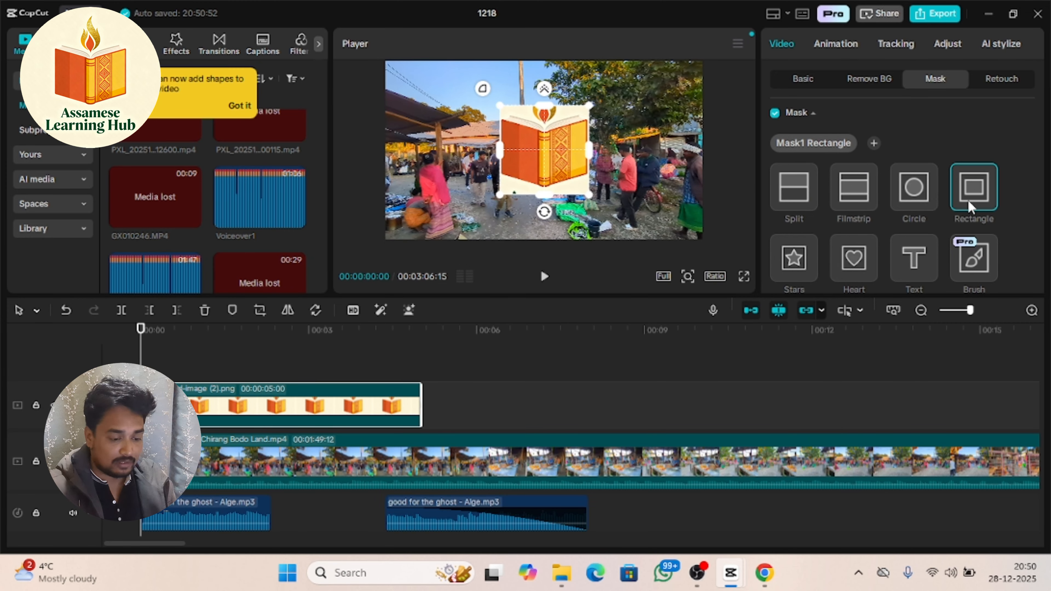
left_click(922, 190)
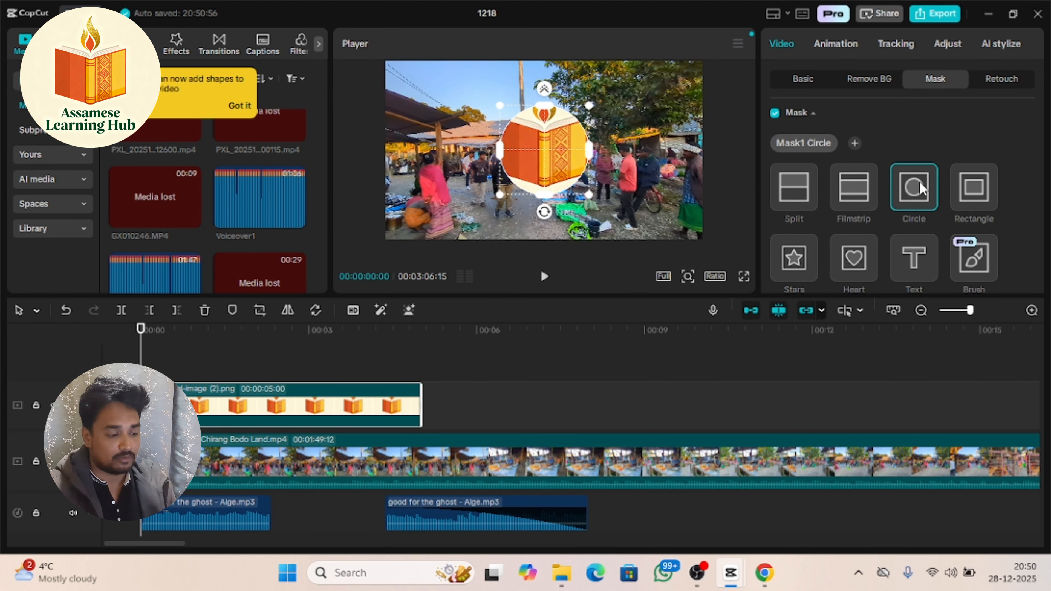
left_click_drag(591, 108, 635, 104)
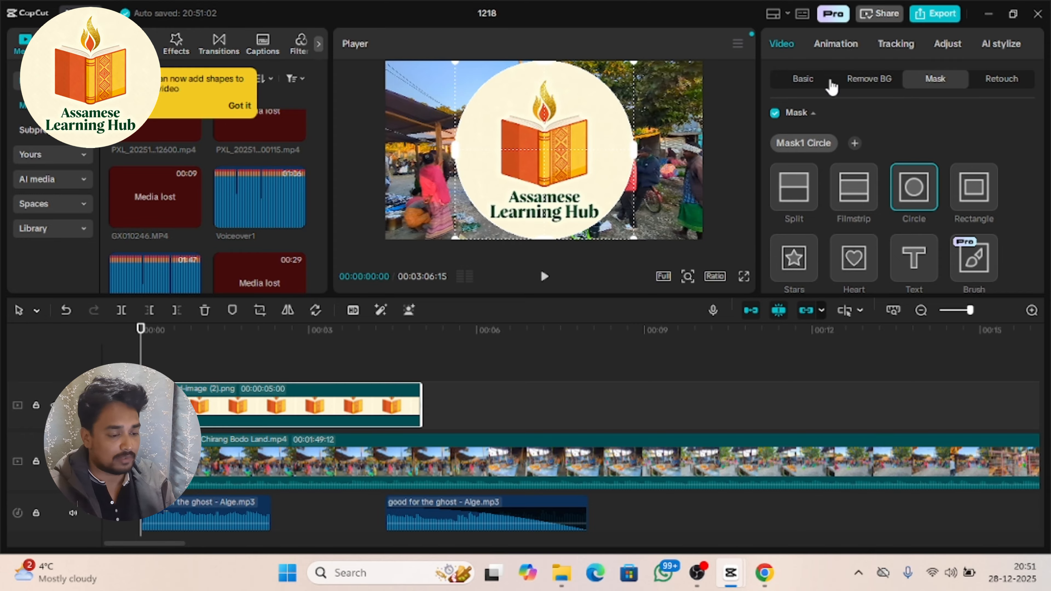
Shrink the logo to 27%, place it in the video frame's top-right corner at X 1570, Y 706, and check it in full screen
left_click(805, 80)
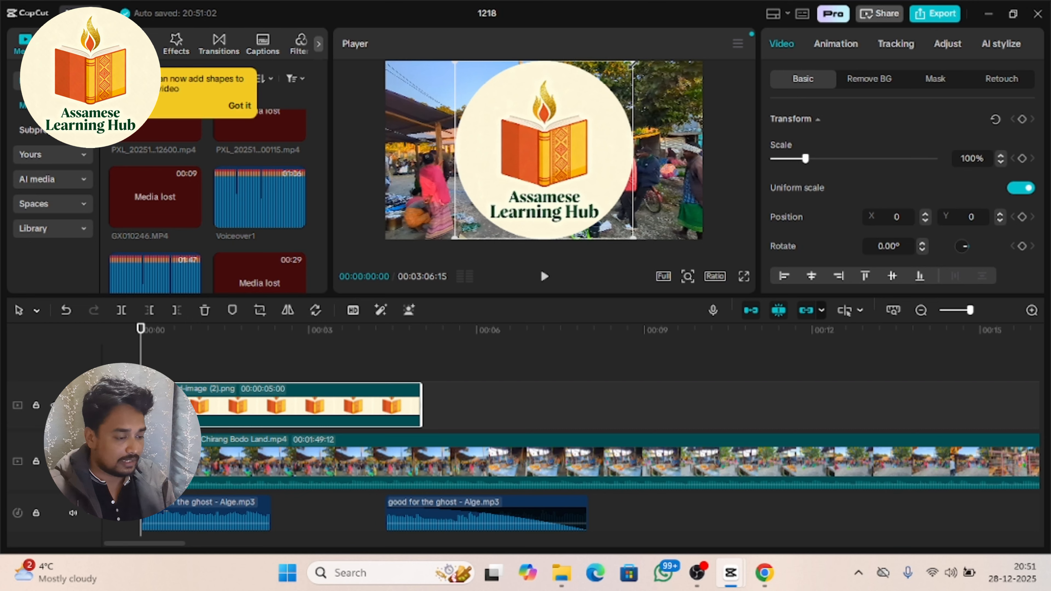
left_click_drag(632, 66, 667, 106)
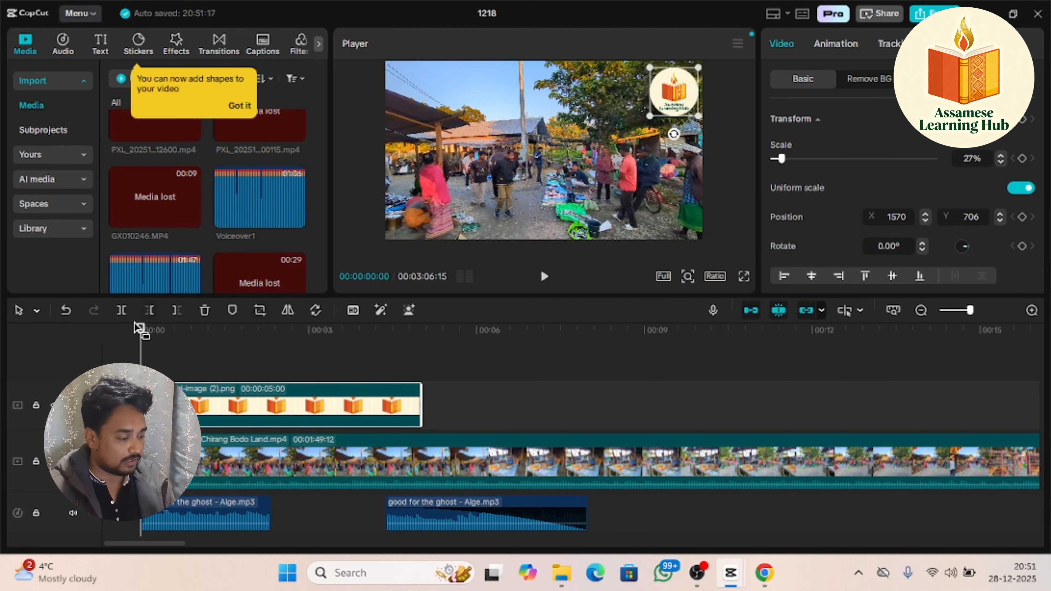
left_click(744, 276)
key("space")
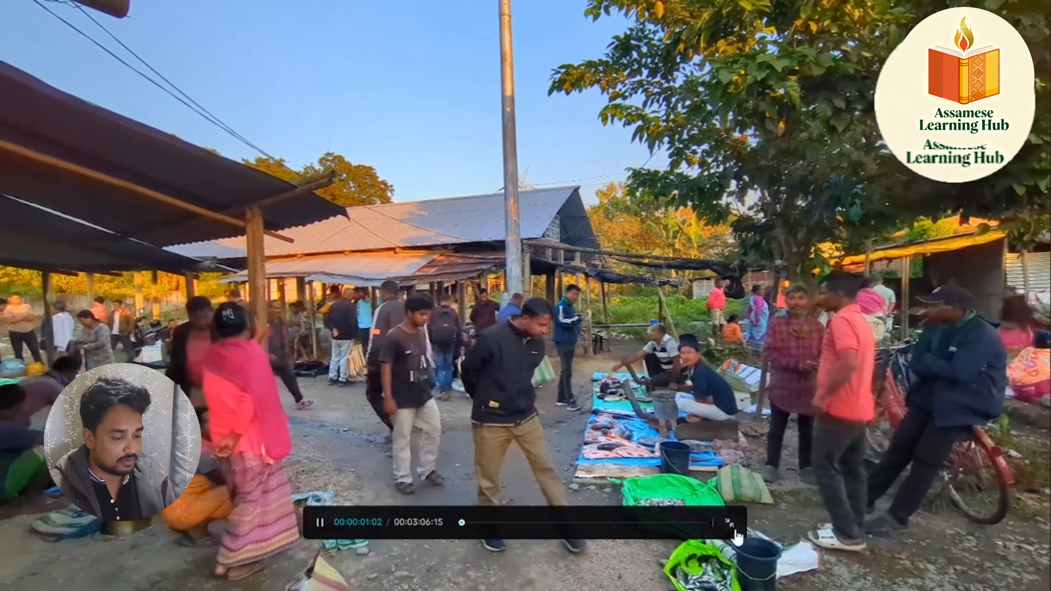
left_click(730, 523)
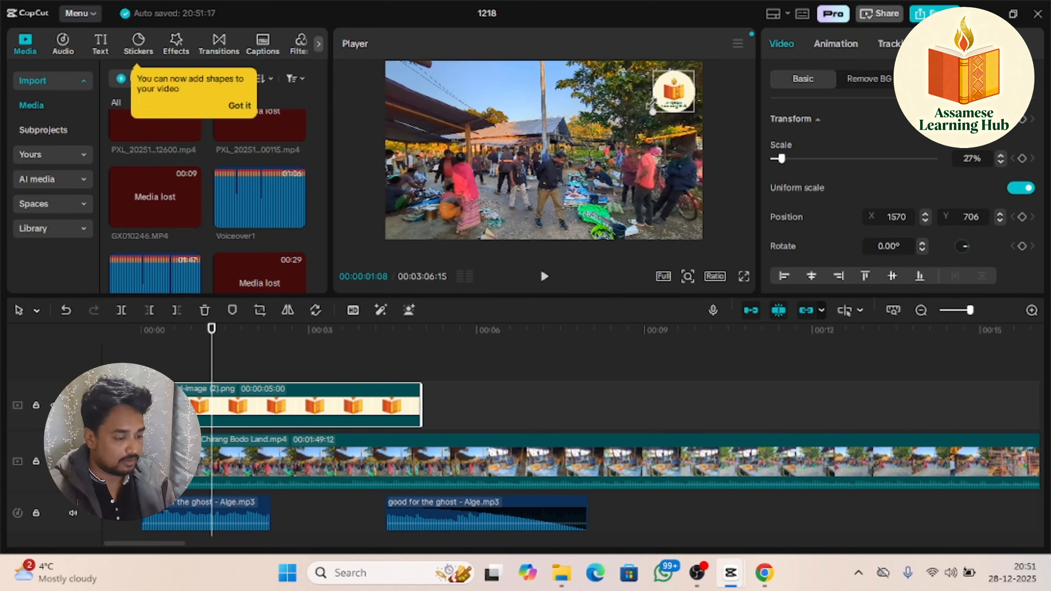
Reduce the logo to 22% at position X 1622, Y 795 and play the video past the logo clip's end
left_click_drag(650, 115, 672, 89)
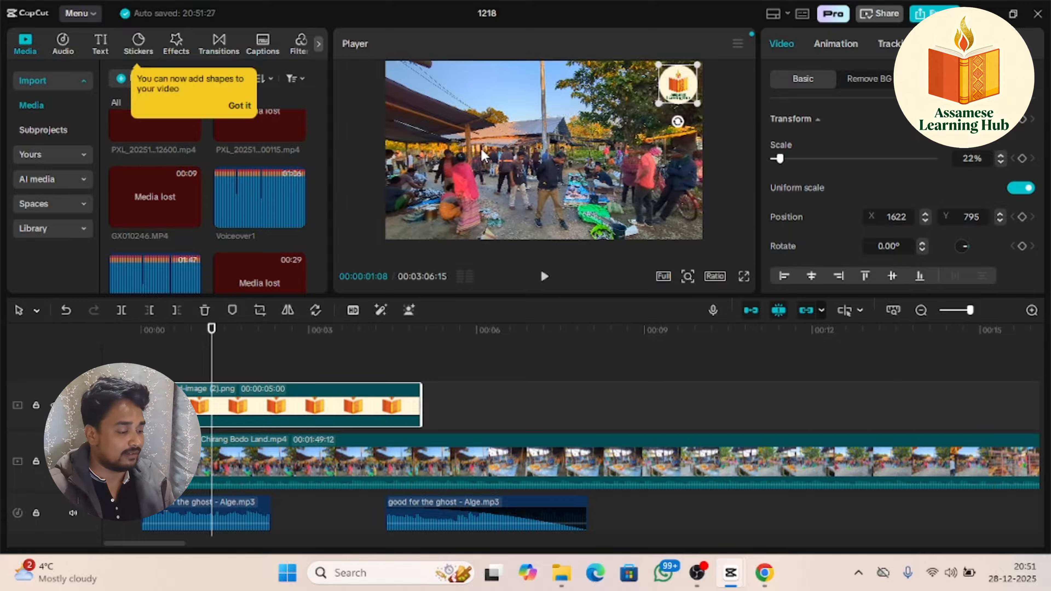
key("Home")
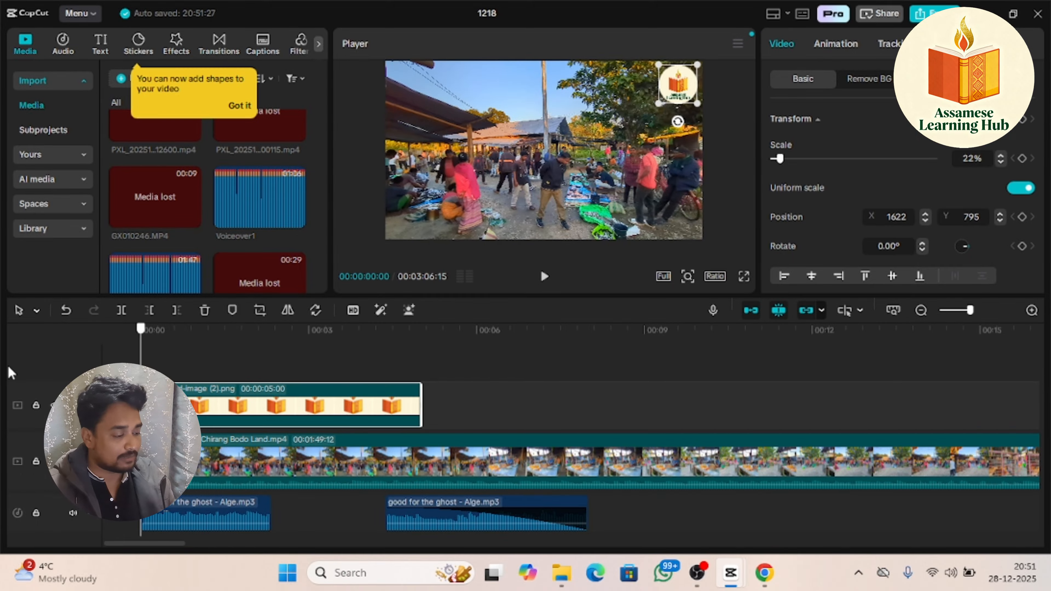
left_click(544, 277)
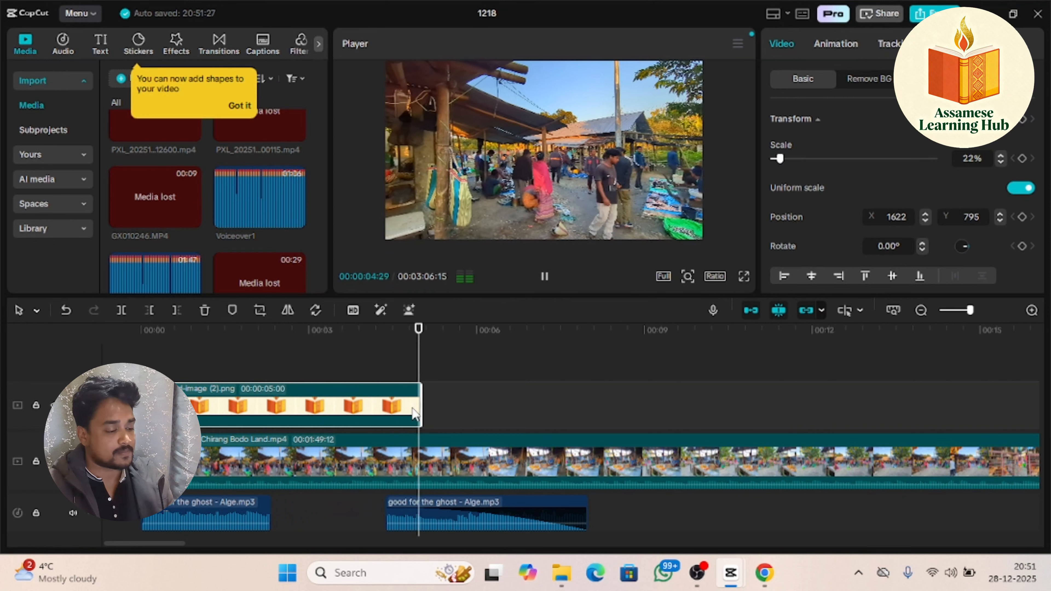
key("space")
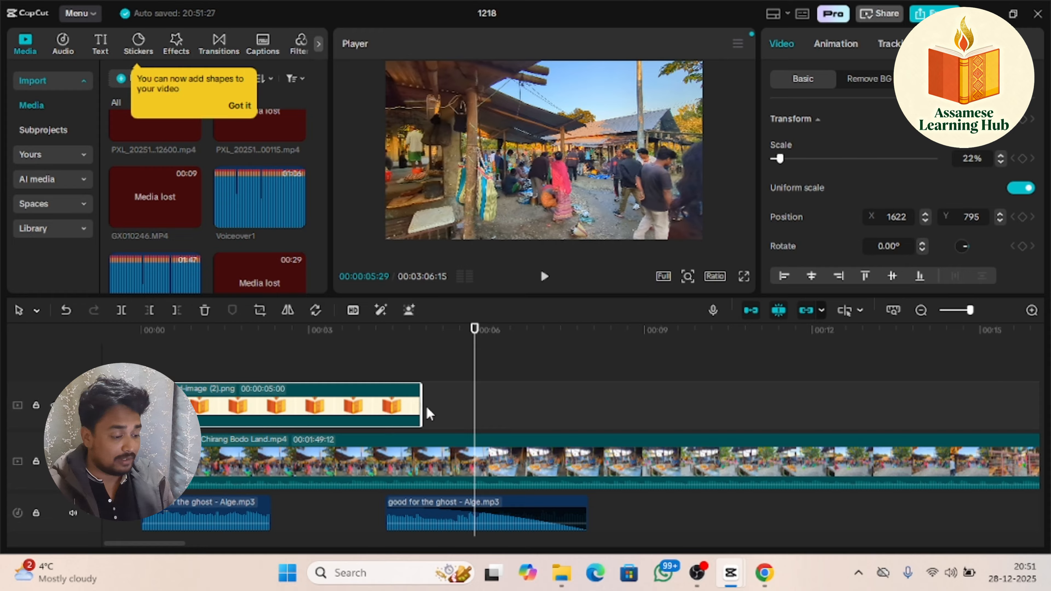
Extend the logo clip to the end of the last video clip, for a duration of 00:03:06:15
left_click_drag(421, 405, 873, 383)
left_click_drag(969, 310, 952, 310)
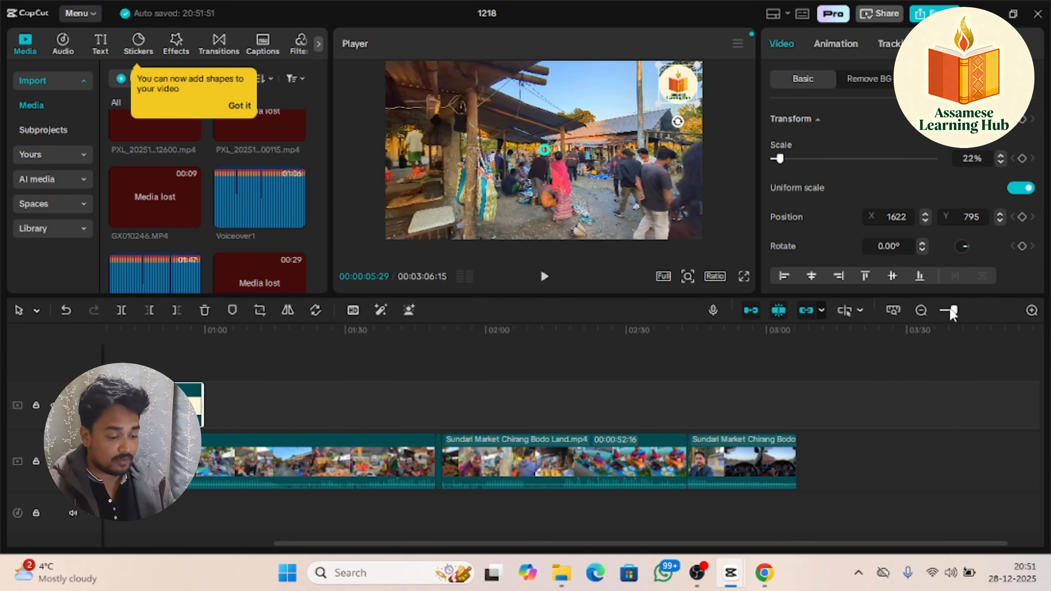
left_click_drag(202, 397, 799, 404)
Play the video around 02:13 to check the logo in the second market clip
key("space")
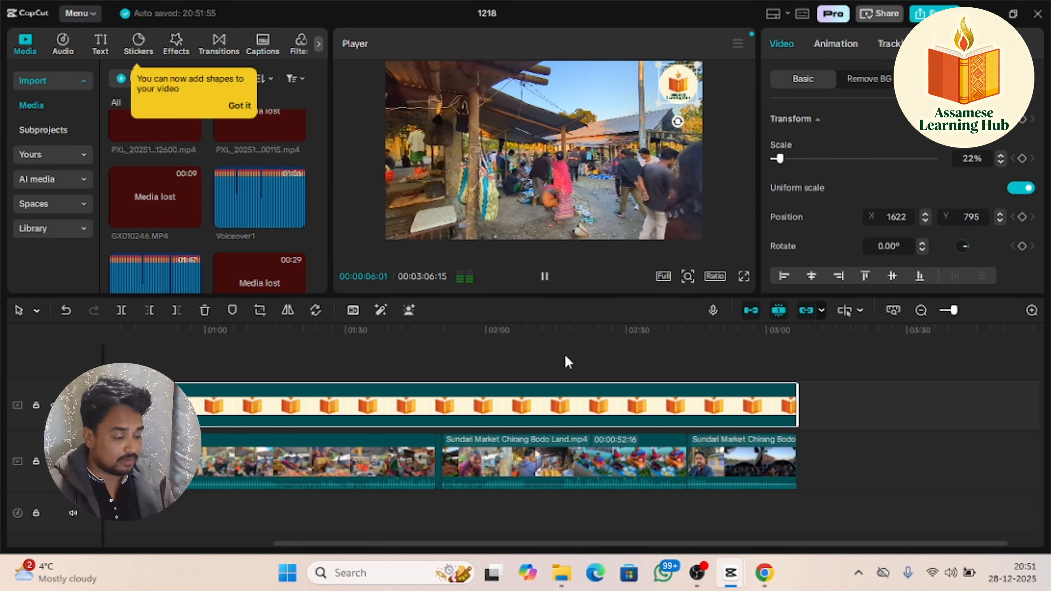
key("space")
left_click_drag(176, 331, 531, 382)
key("space")
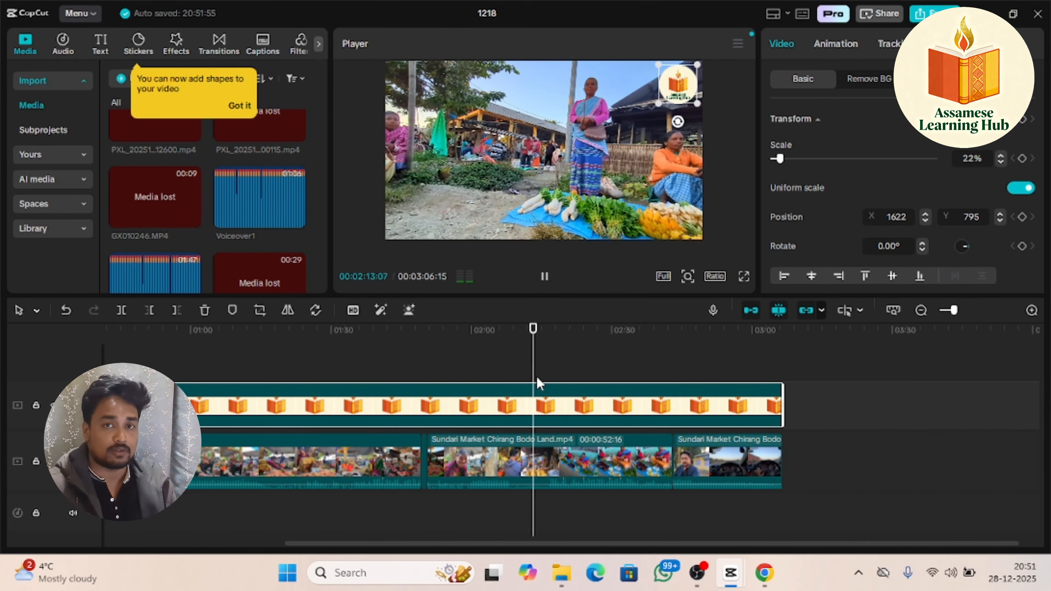
key("space")
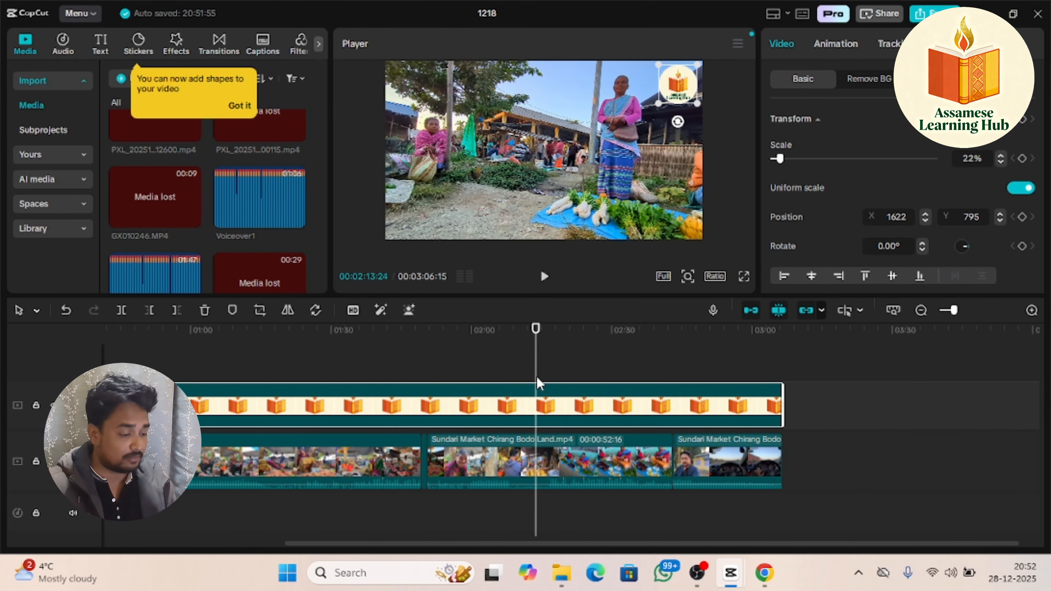
Play the video from the start in full screen to check the logo, and return the playhead to the beginning
key("Home")
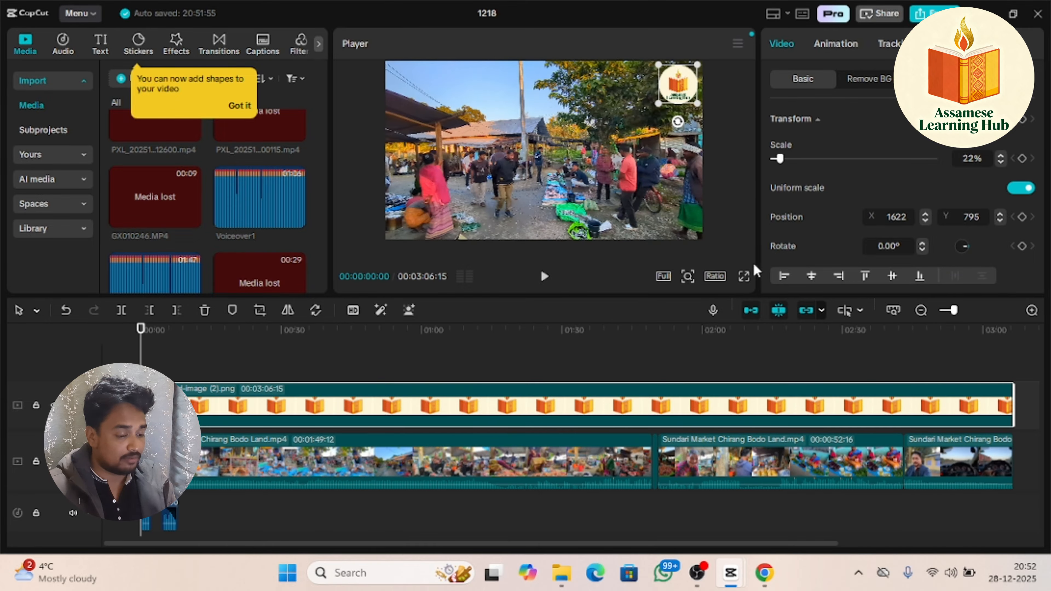
left_click(744, 276)
key("space")
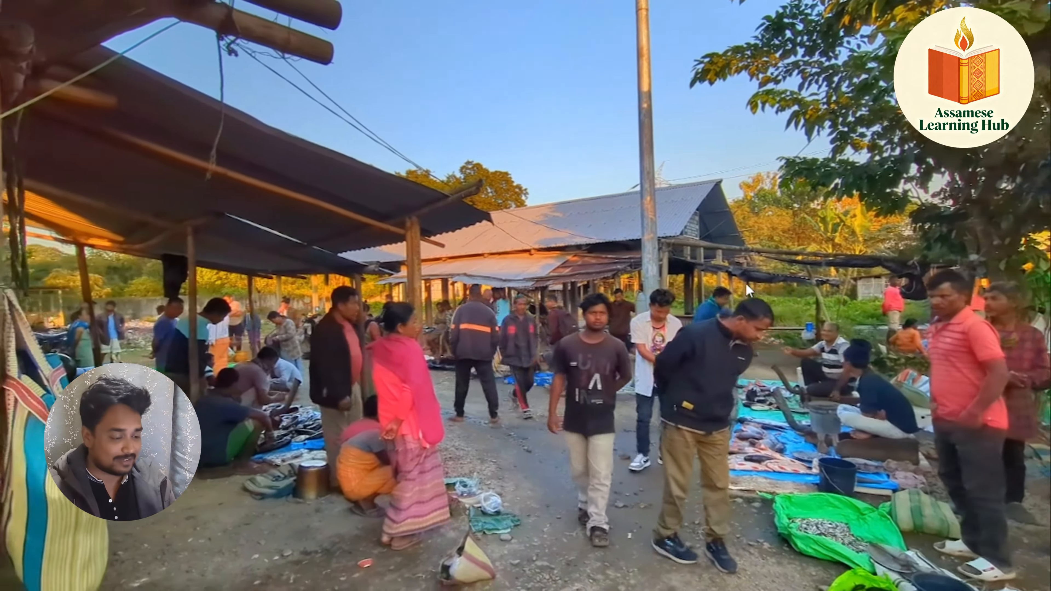
key("Escape")
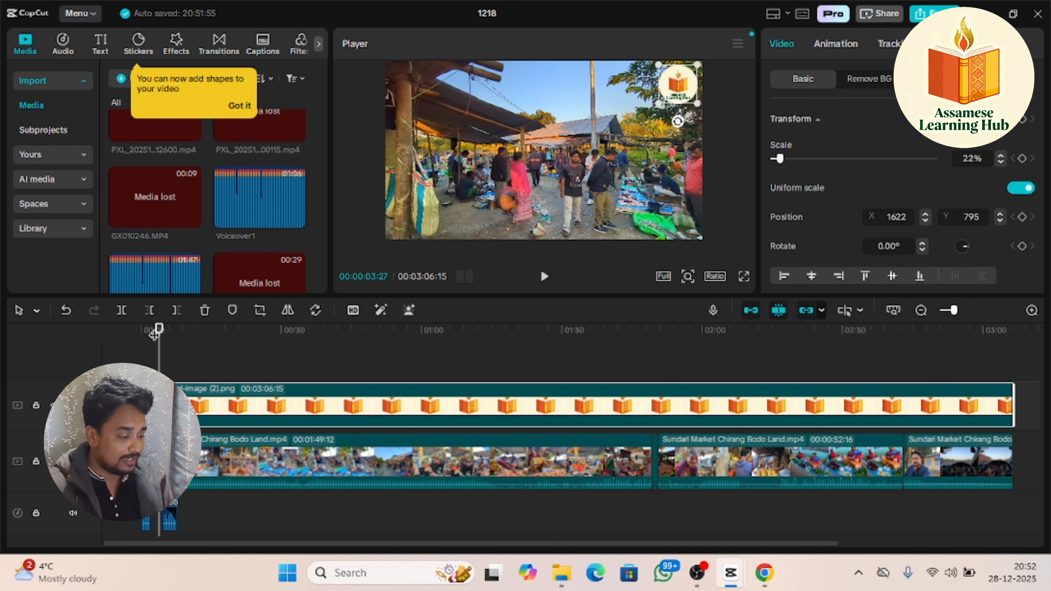
left_click_drag(154, 335, 141, 335)
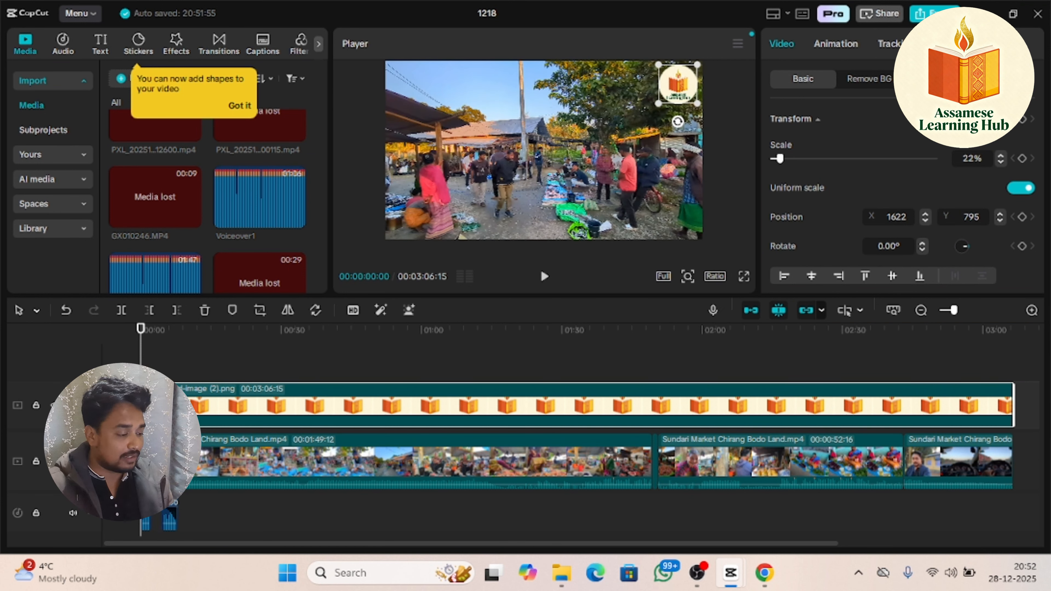
Play the video from the start in full screen and again from about 00:52 to check the logo
left_click(203, 451)
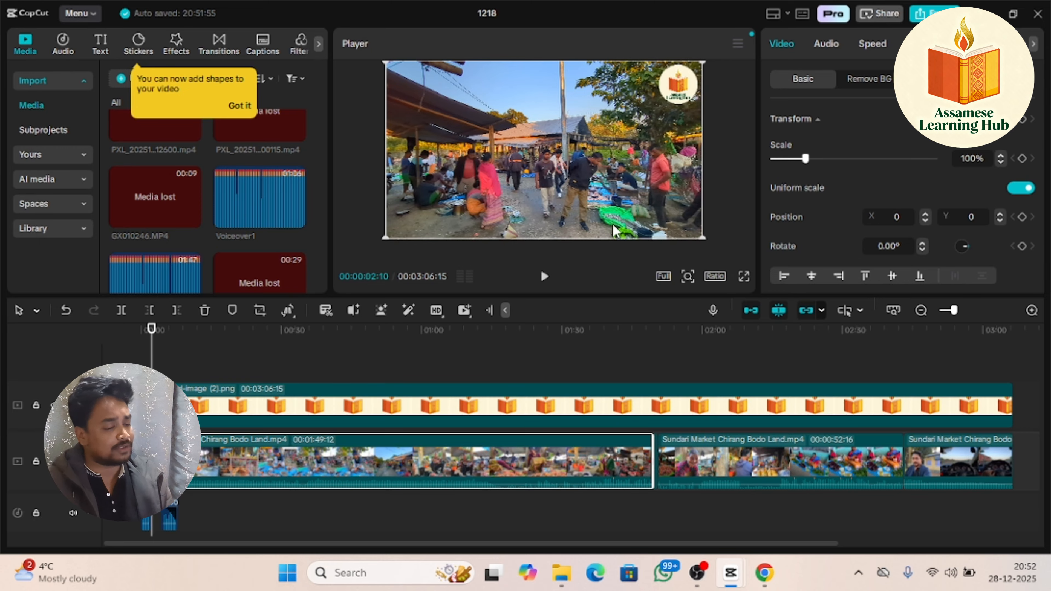
left_click(744, 277)
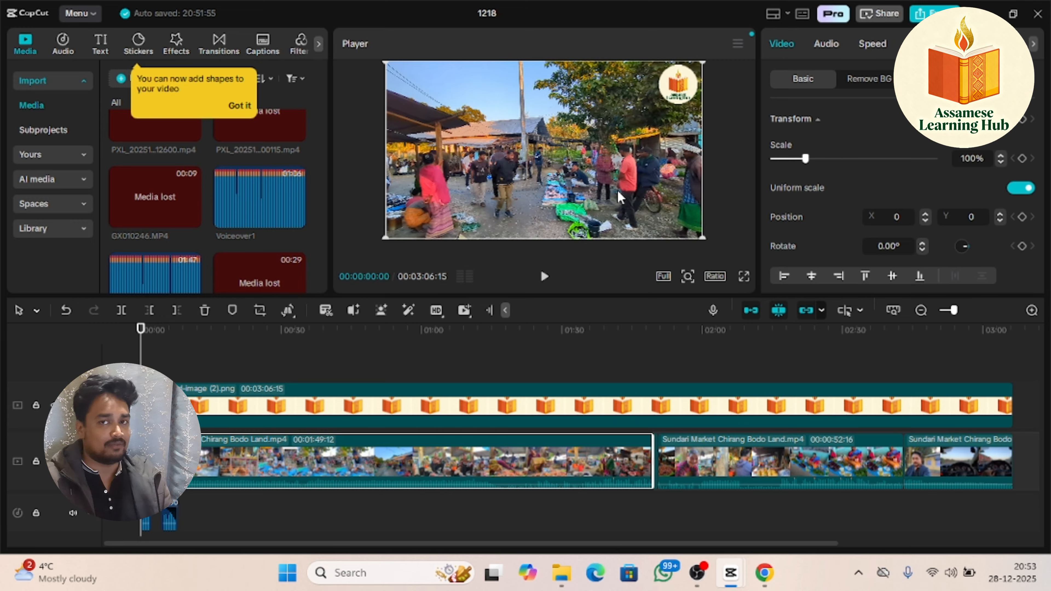
left_click_drag(140, 330, 386, 330)
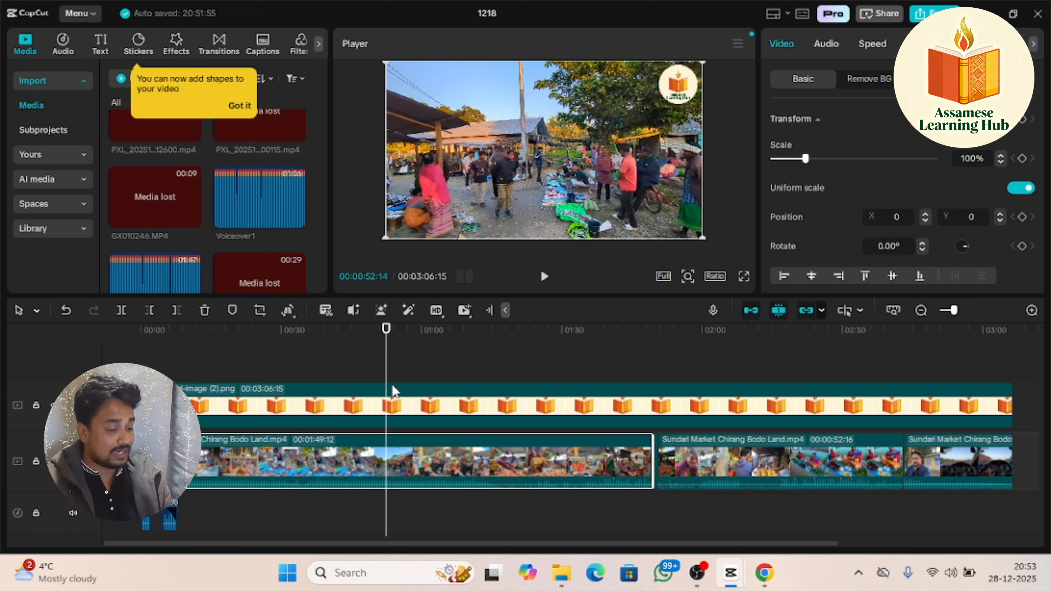
key("space")
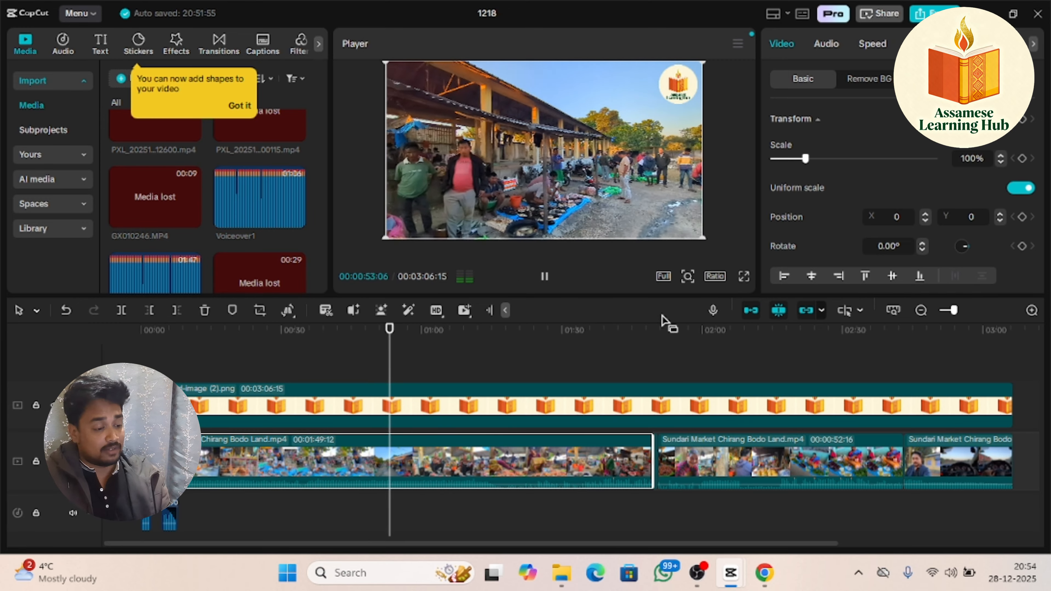
left_click(545, 278)
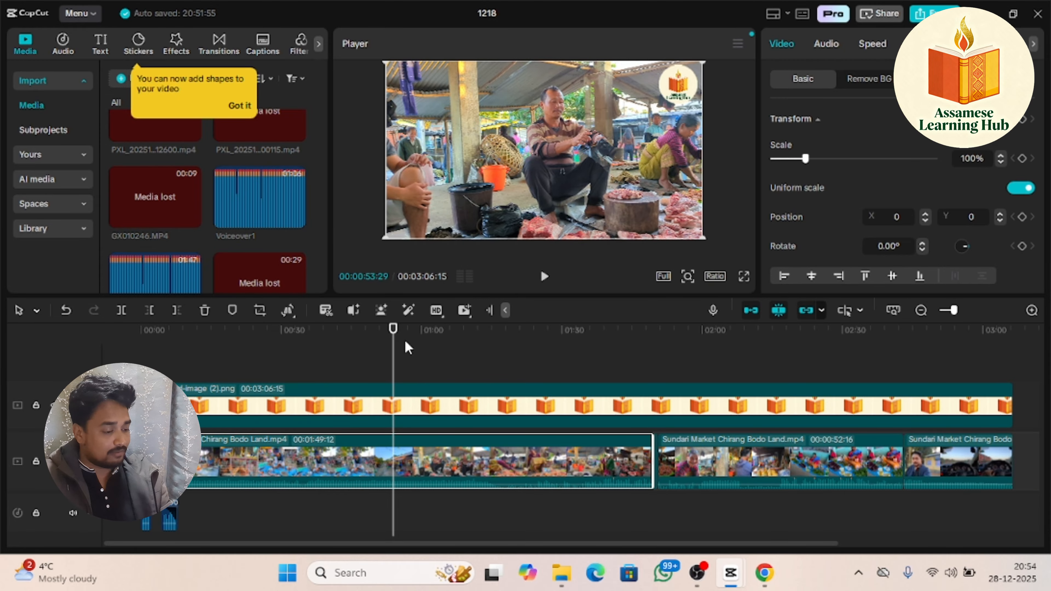
Place Assamese GUIDE.mp4 on a track above the logo at the timeline's start, centred in the frame at position X 0, Y 0
left_click_drag(393, 346, 390, 347)
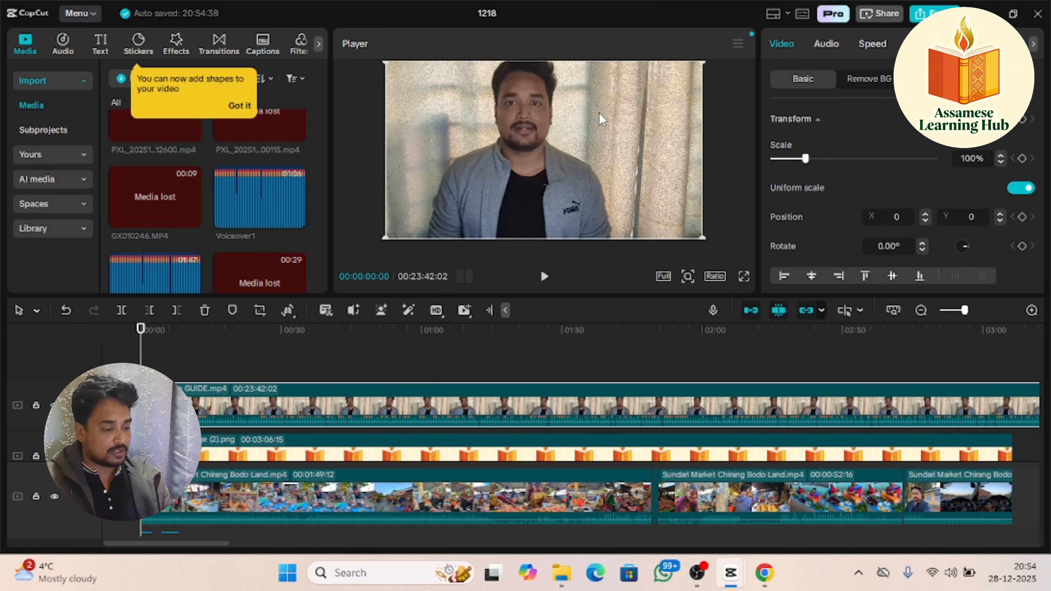
mouse_move(564, 128)
left_mouse_down()
mouse_move(604, 141)
mouse_move(559, 129)
left_mouse_up()
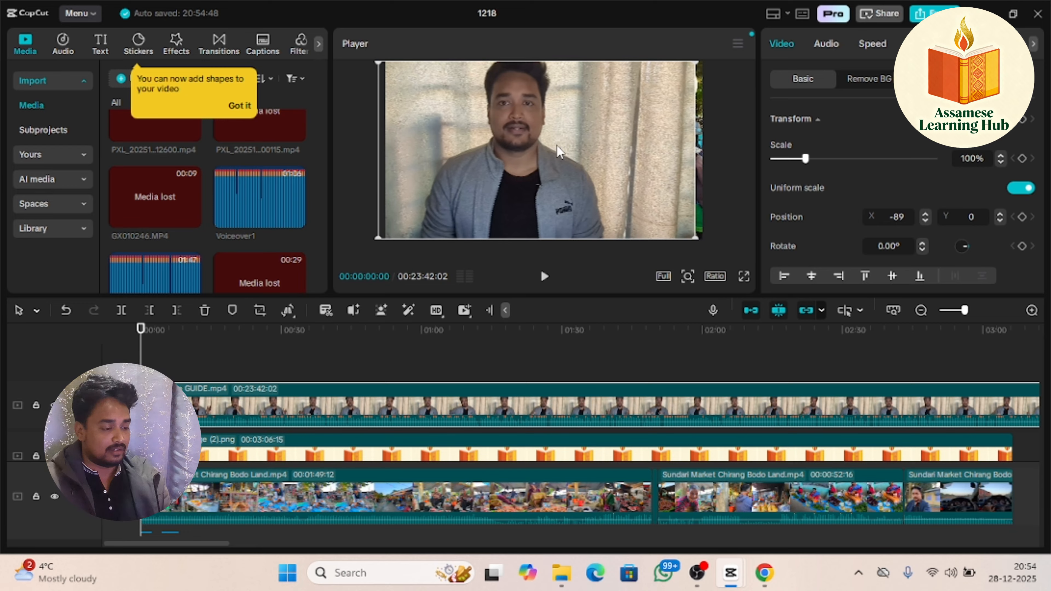
key("space")
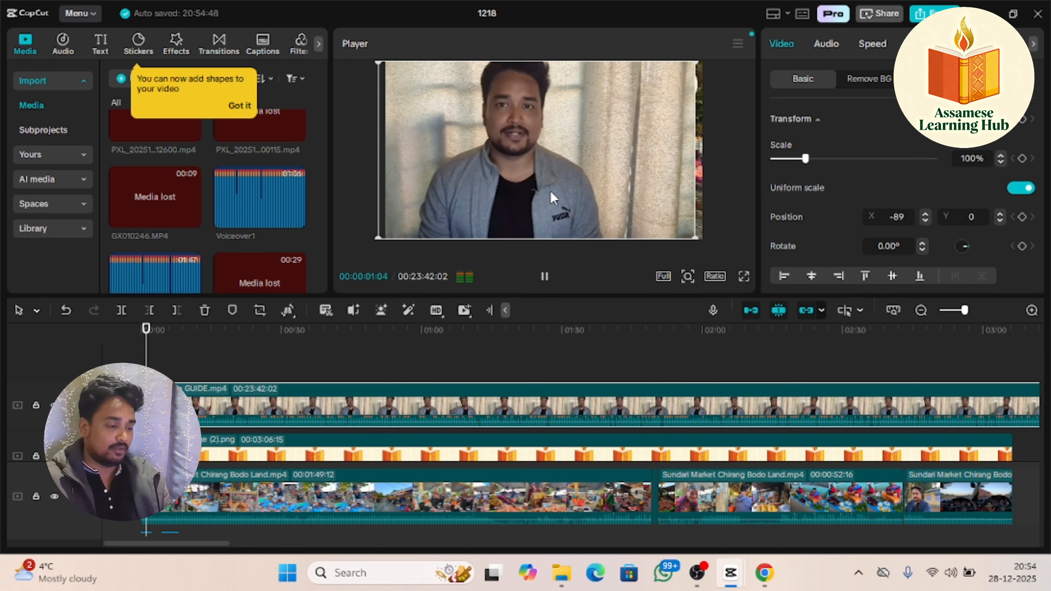
key("space")
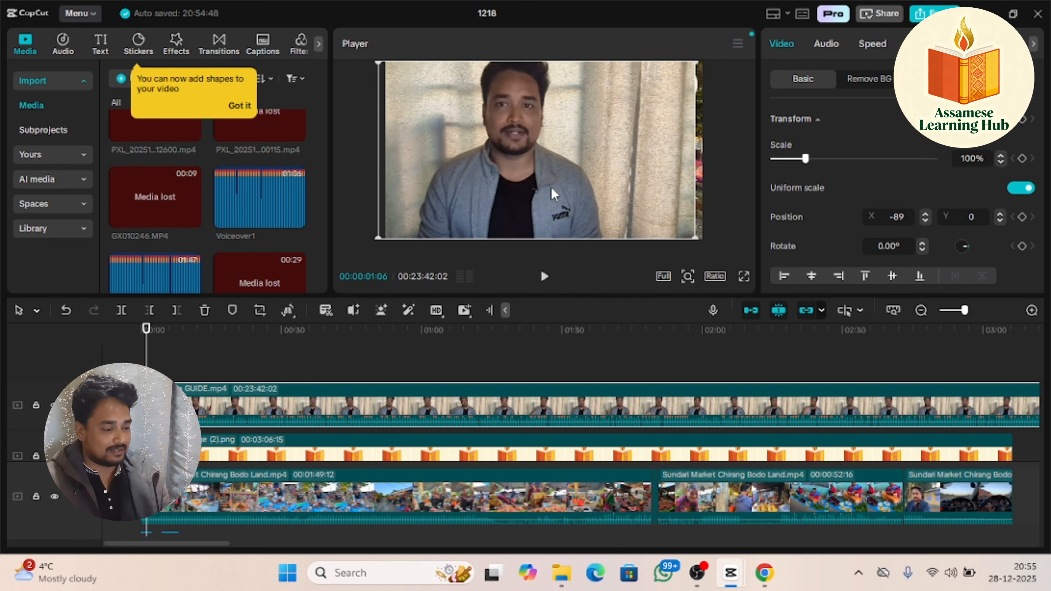
mouse_move(500, 135)
left_mouse_down()
mouse_move(530, 154)
mouse_move(520, 135)
left_mouse_up()
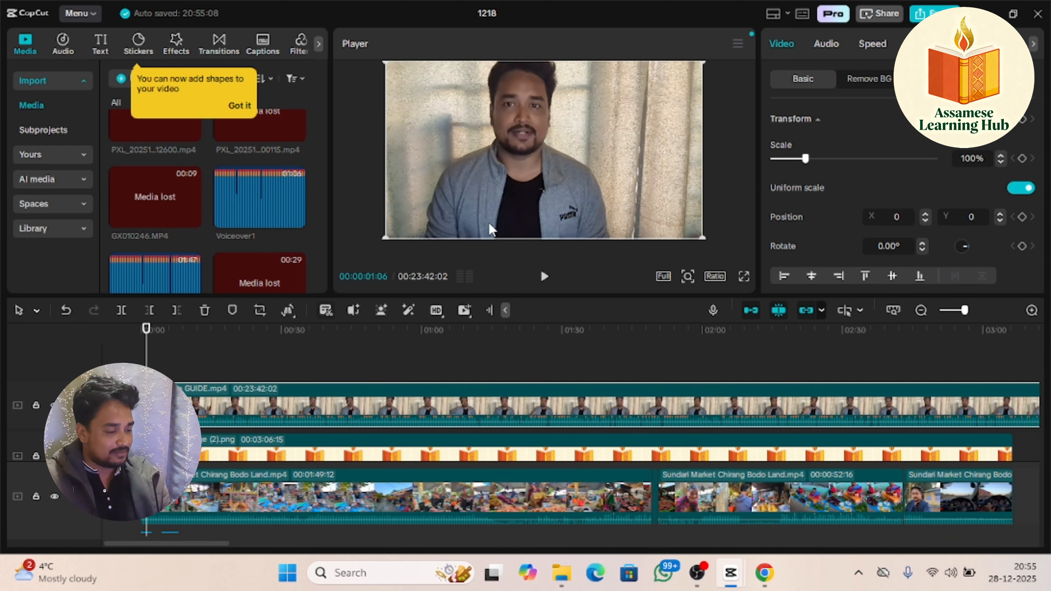
Play the Assamese GUIDE.mp4 clip near its beginning and again at about 00:31 to review the talking presenter
key("space")
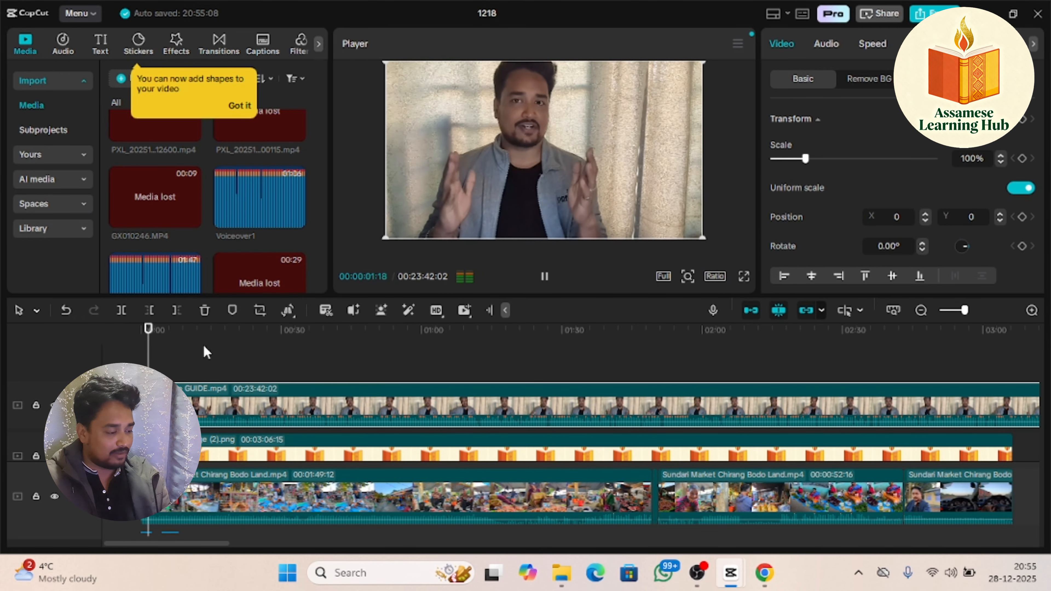
left_click(287, 396)
key("space")
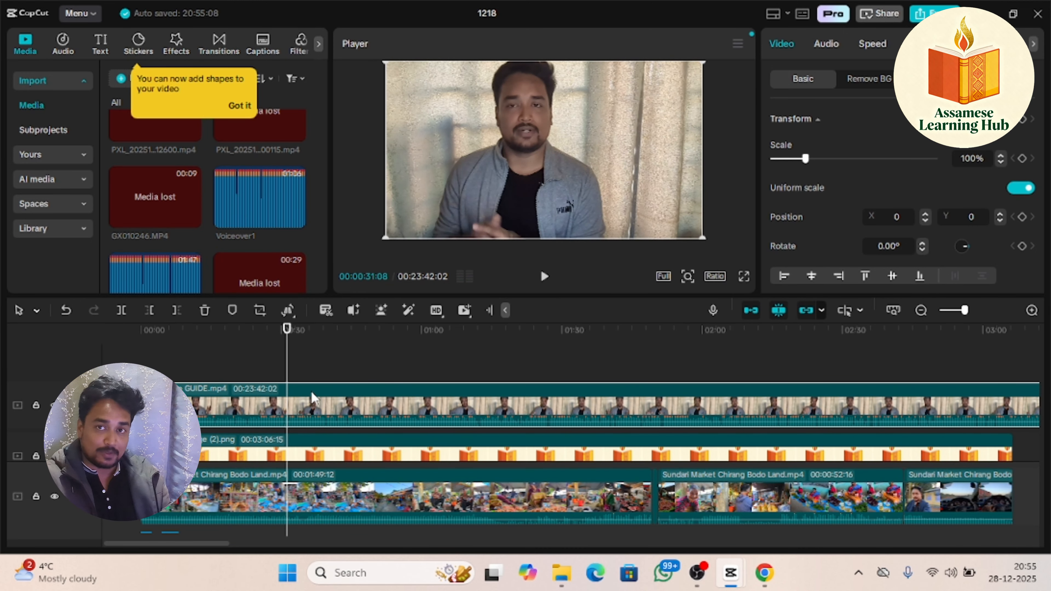
scroll(335, 400, "down", 2)
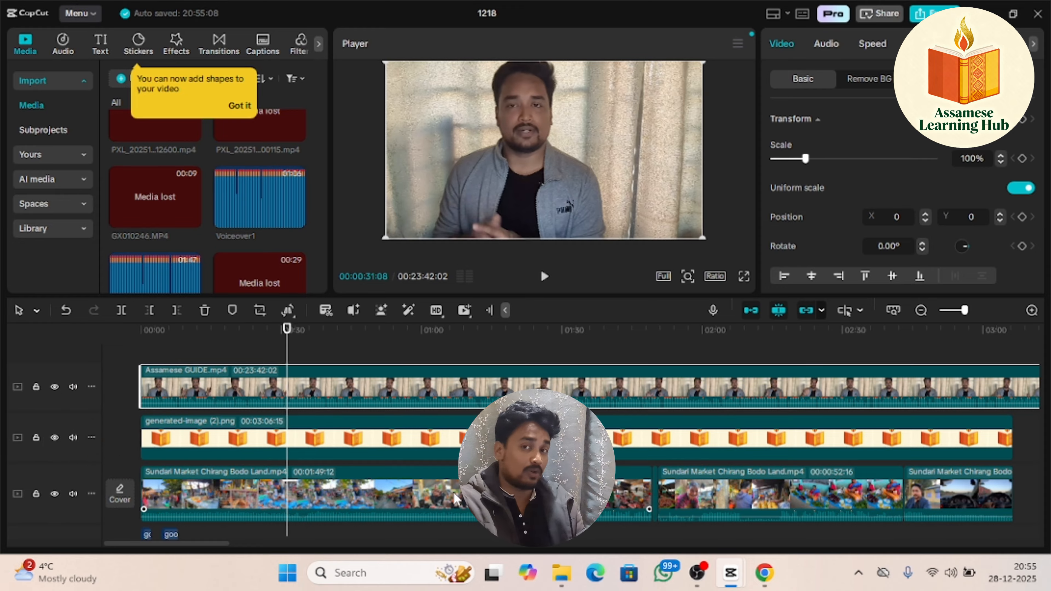
left_click(479, 391)
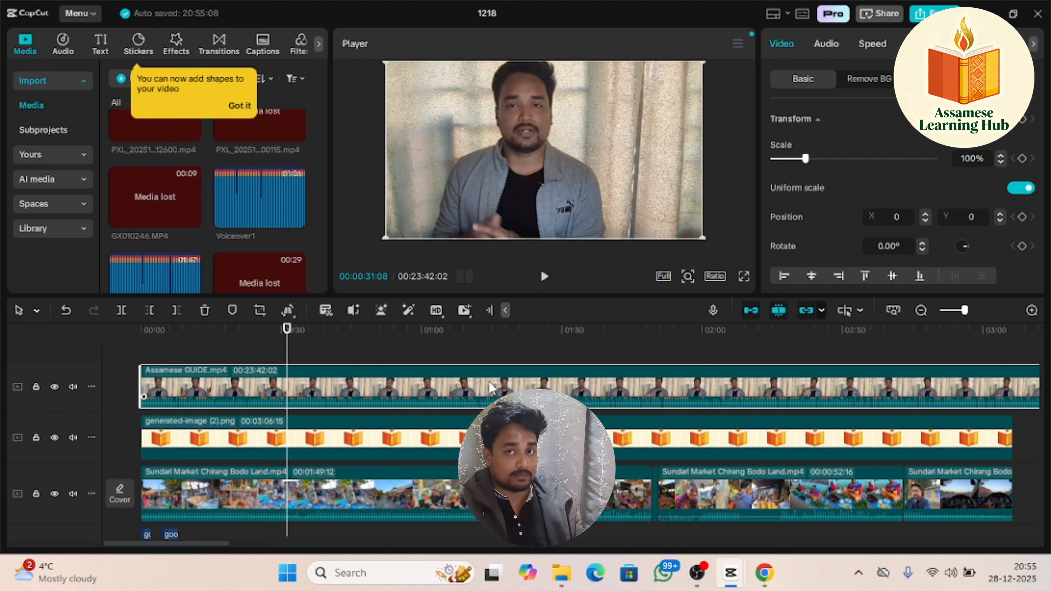
Move the Assamese GUIDE.mp4 clip onto the main track behind the last market clip
left_click(957, 311)
left_click_drag(957, 313, 945, 312)
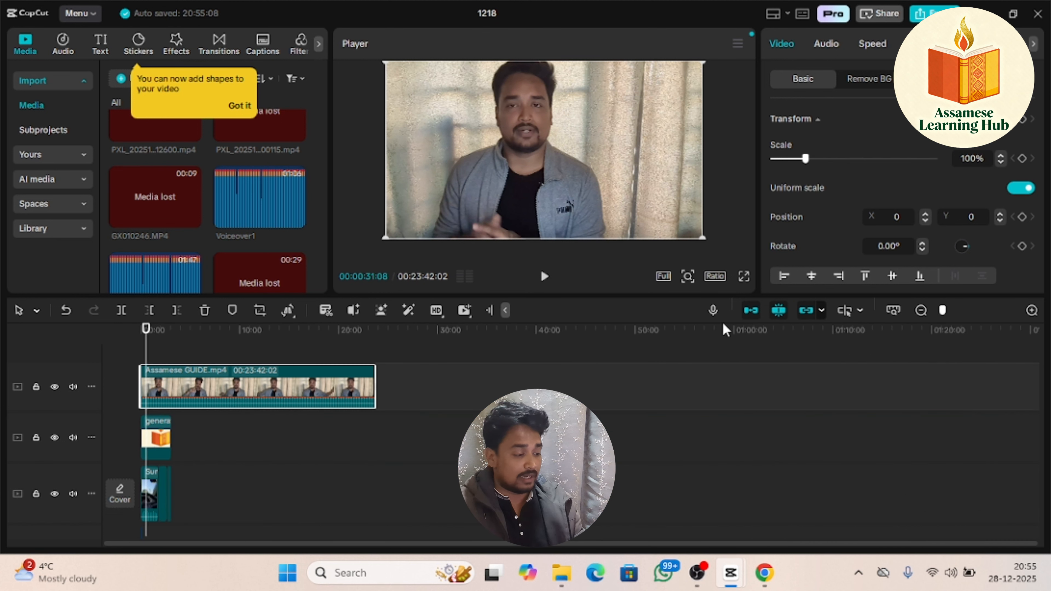
left_click_drag(228, 387, 458, 524)
left_click(954, 311)
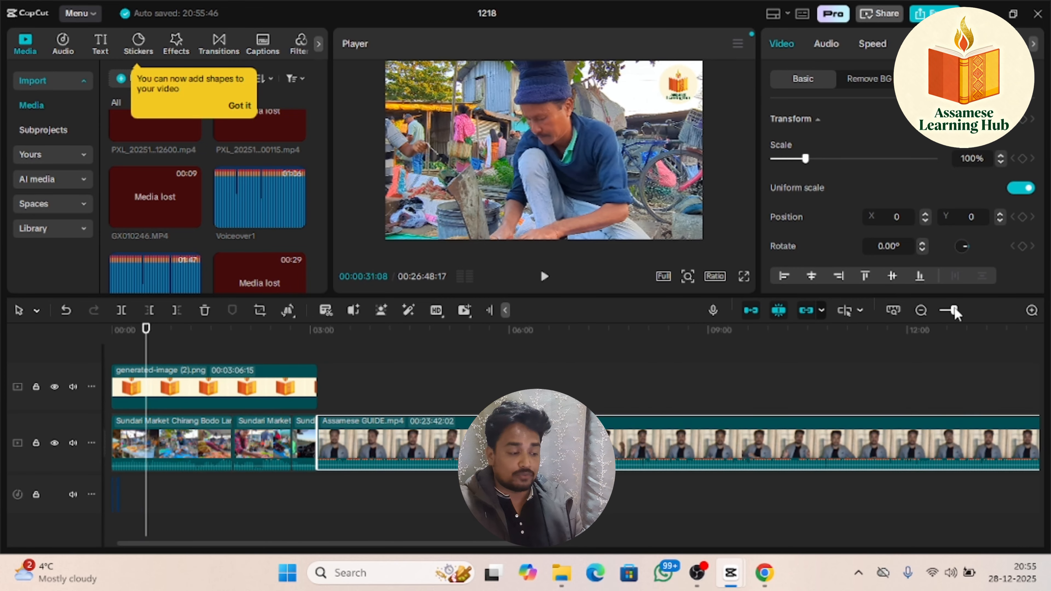
Return the Assamese GUIDE.mp4 clip to the track above the logo, starting at the beginning of the timeline
left_click_drag(426, 436, 165, 338)
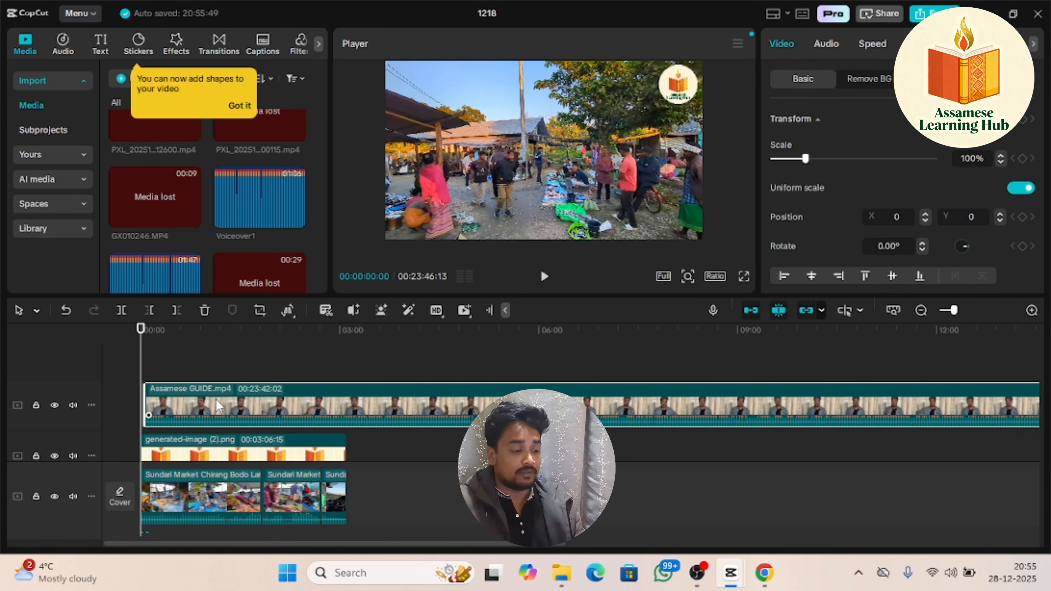
key("space")
key("space")
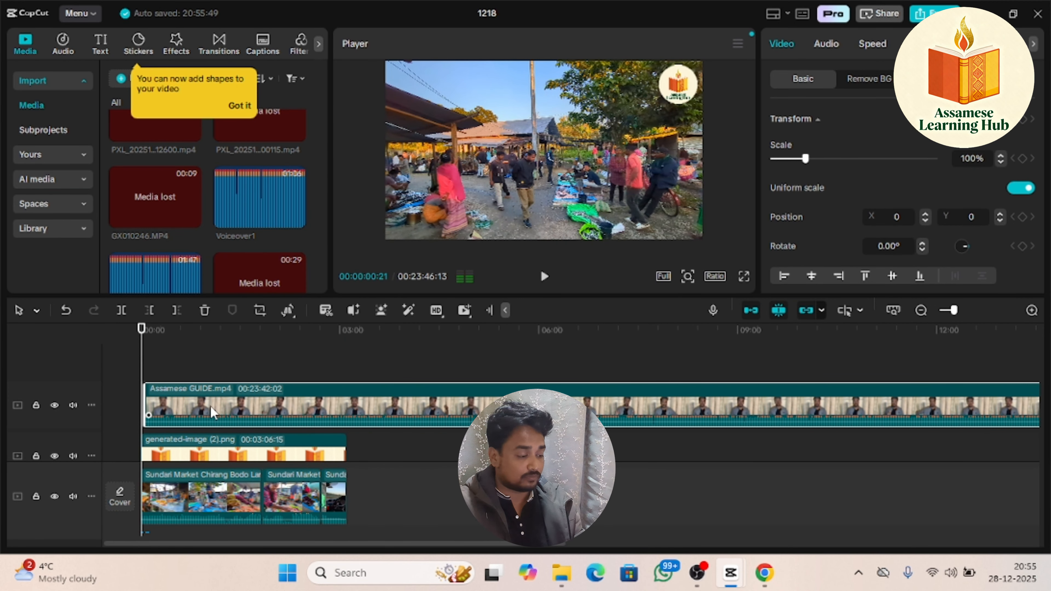
left_click_drag(210, 406, 190, 410)
key("space")
key("space")
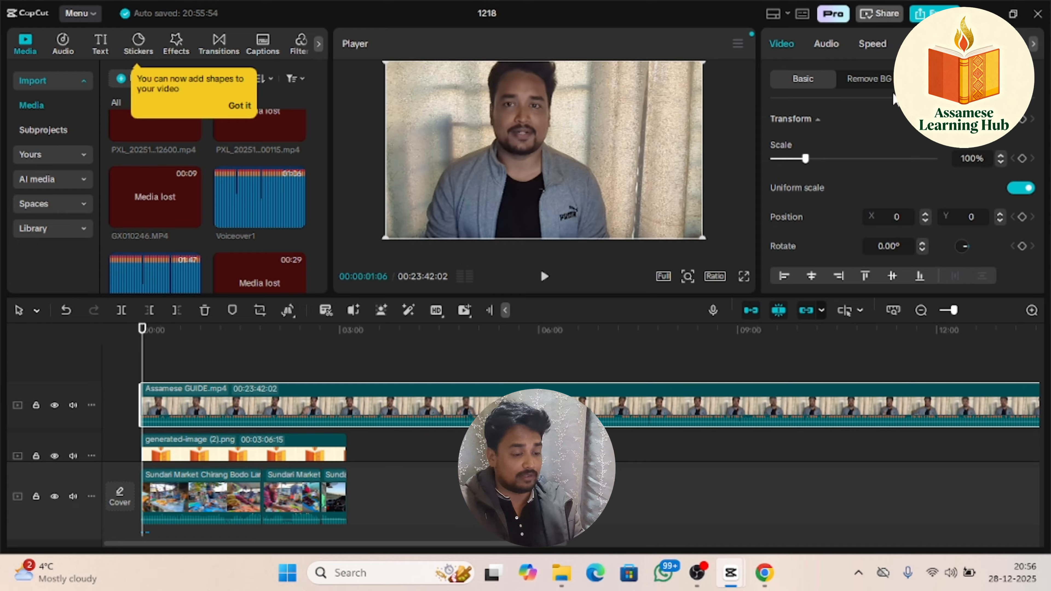
Shorten the Assamese GUIDE.mp4 clip and apply automatic background removal to it
left_click(871, 93)
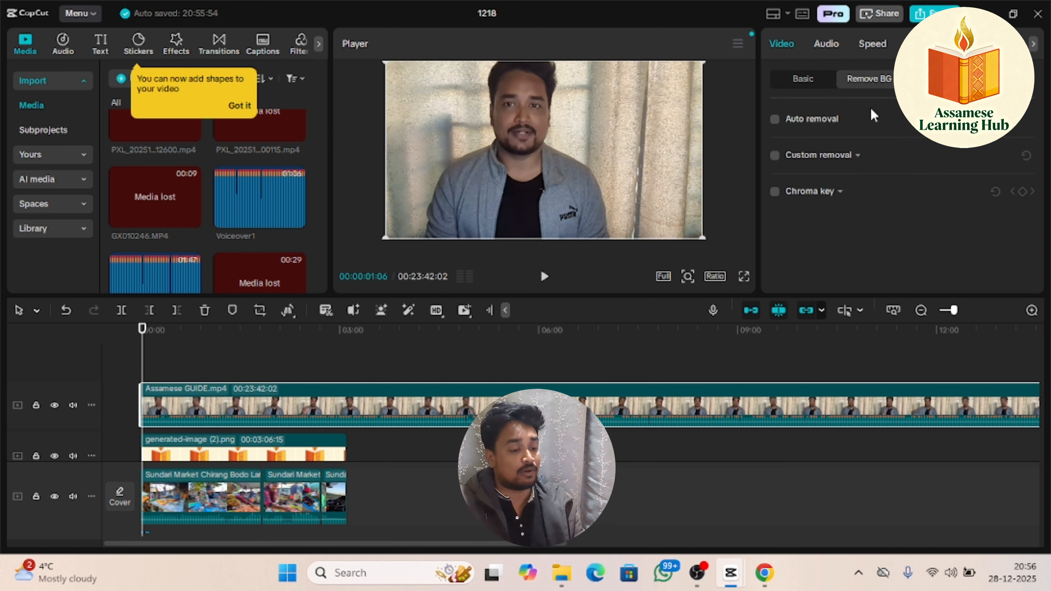
left_click(775, 119)
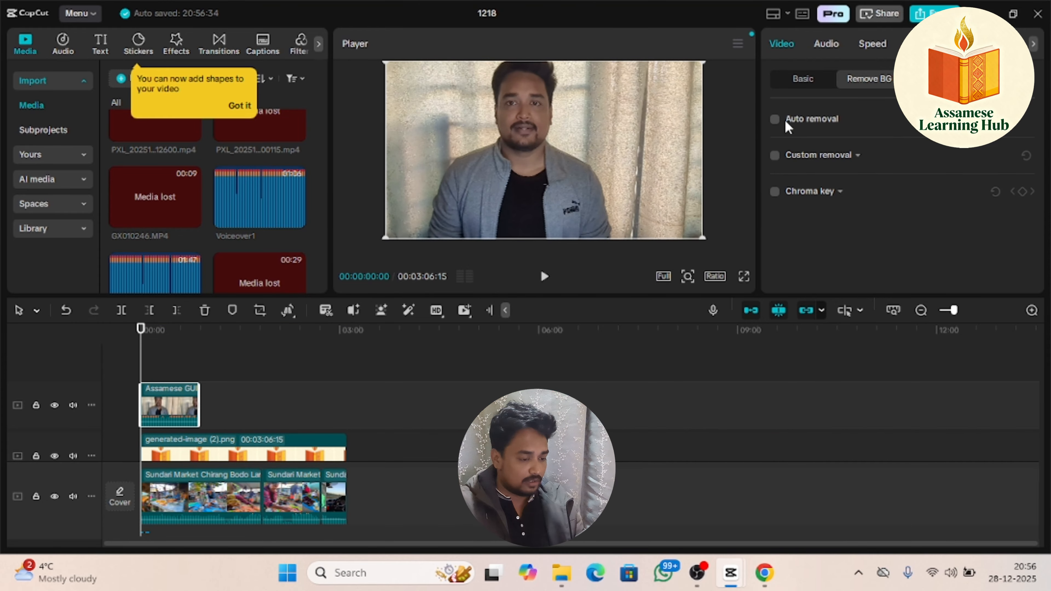
left_click(774, 119)
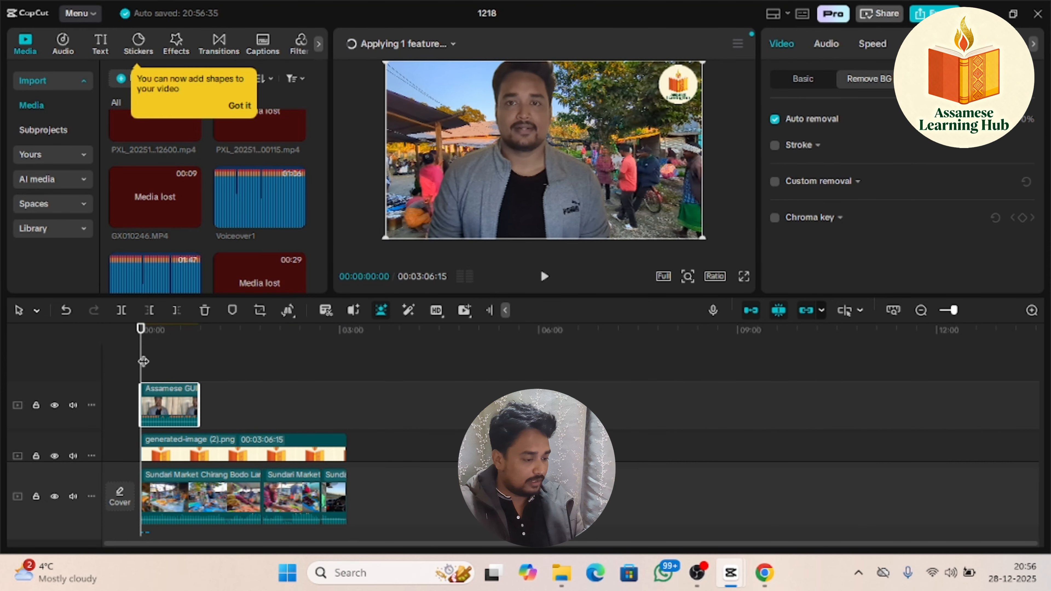
Scale down the presenter clip slightly, set it at the frame's lower edge, and play the composite in full screen
left_click_drag(704, 66, 682, 78)
left_click_drag(569, 151, 583, 169)
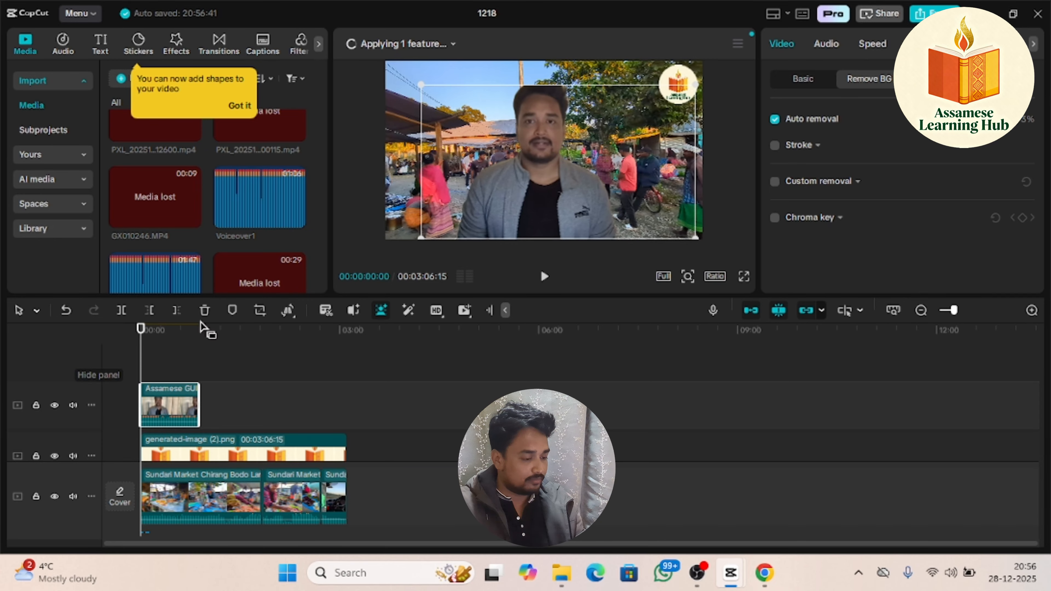
left_click(744, 276)
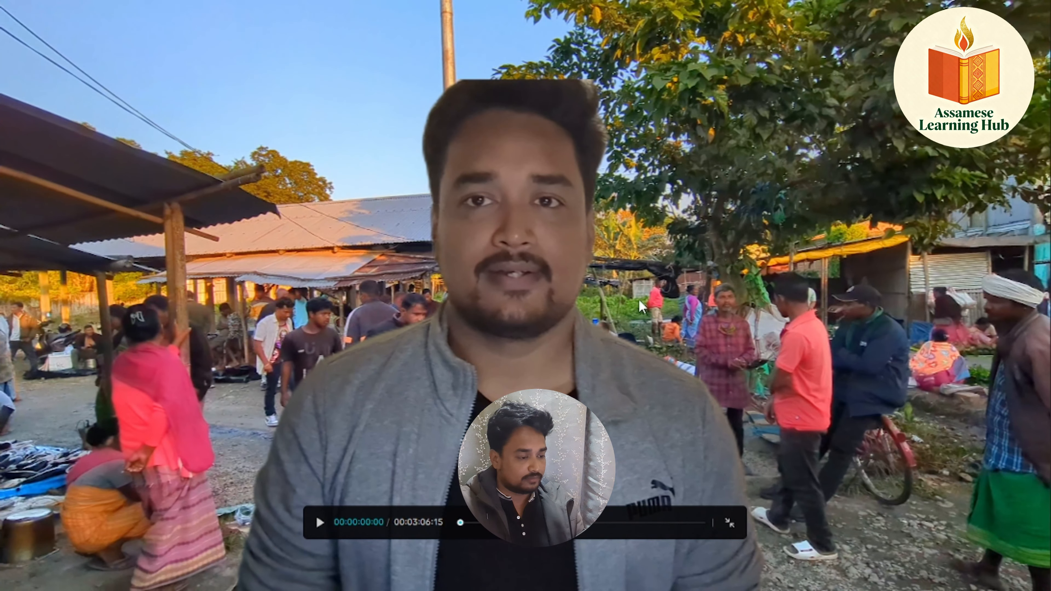
key("space")
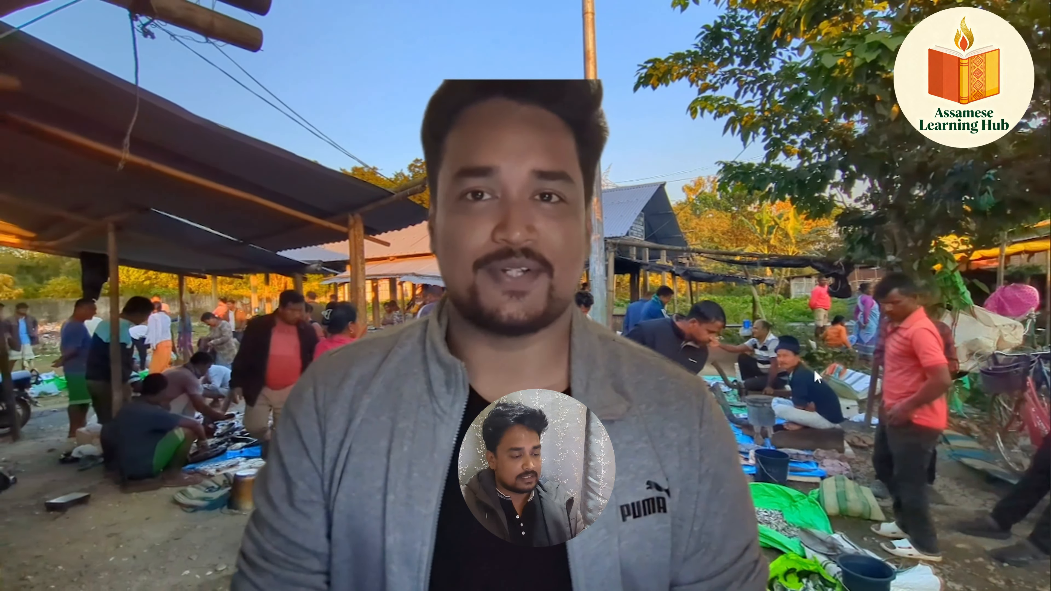
key("Escape")
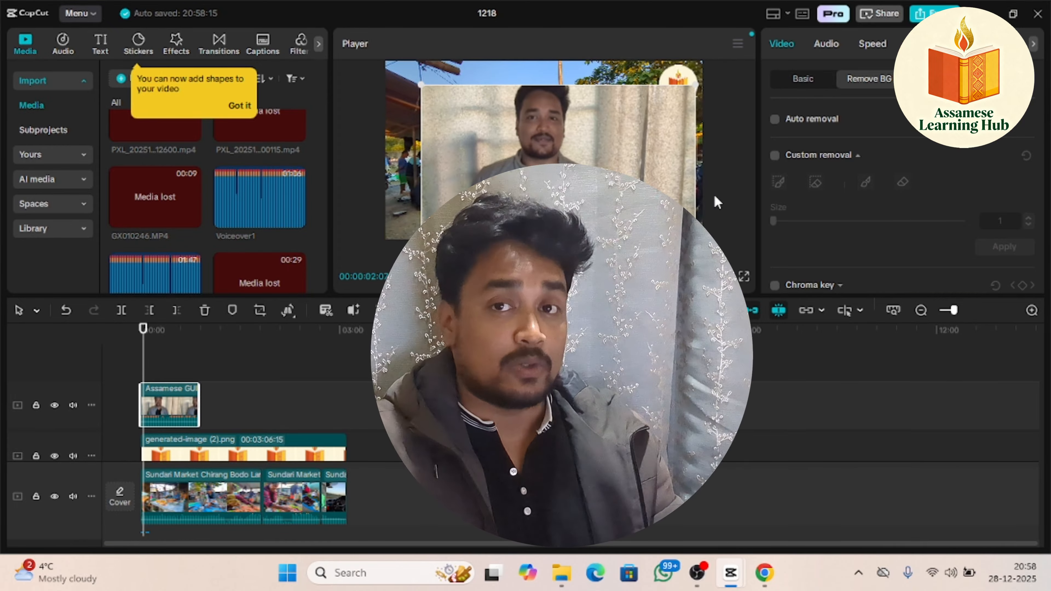
Enable chroma key on the presenter clip with the skin colour picked from the face, and play it from the start
scroll(774, 183, "down", 1)
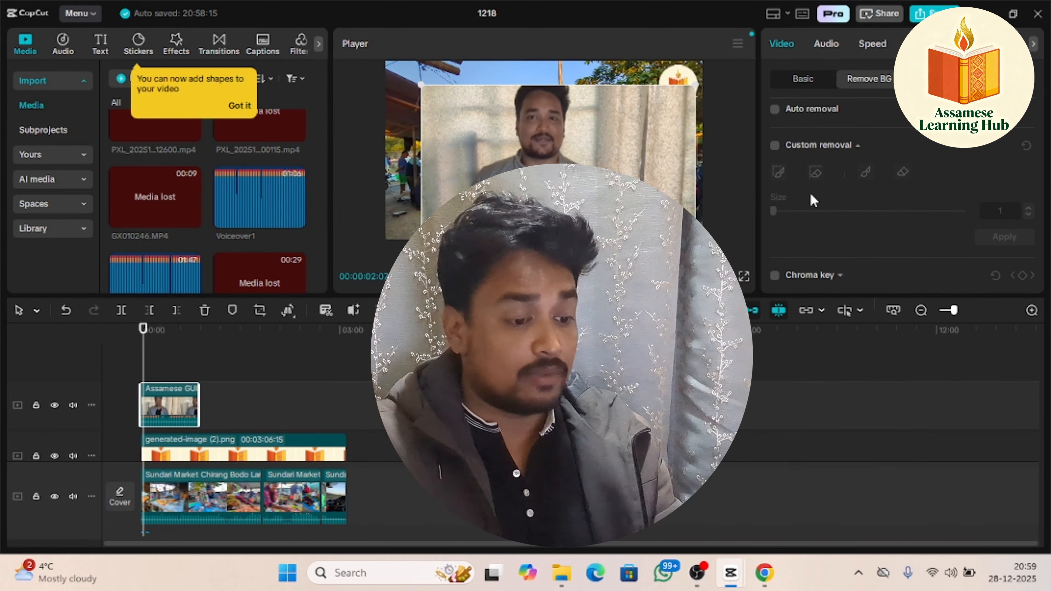
left_click(775, 275)
left_click(831, 147)
left_click_drag(533, 111, 476, 158)
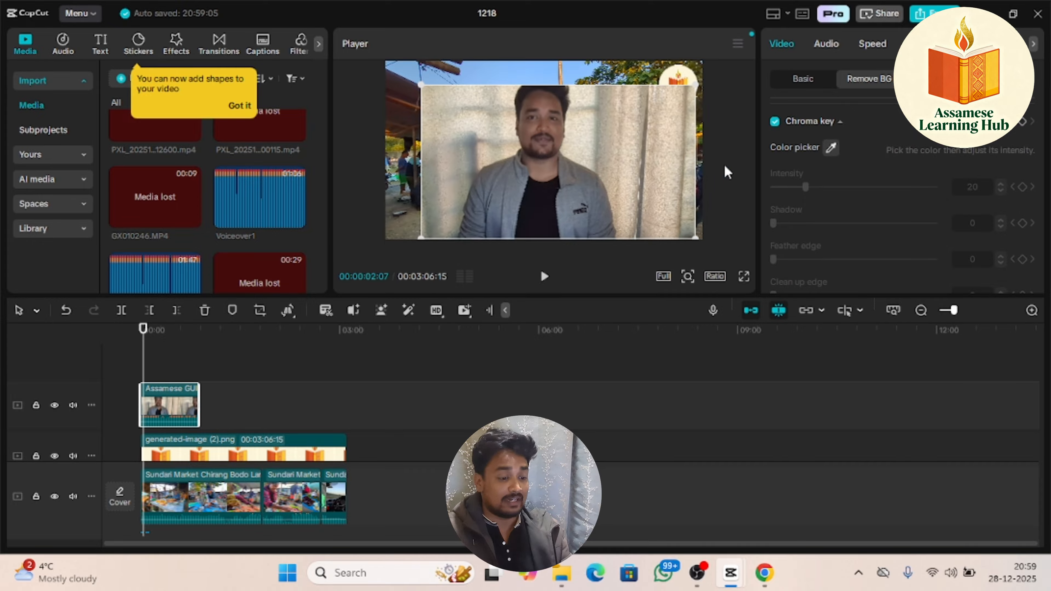
left_click(832, 148)
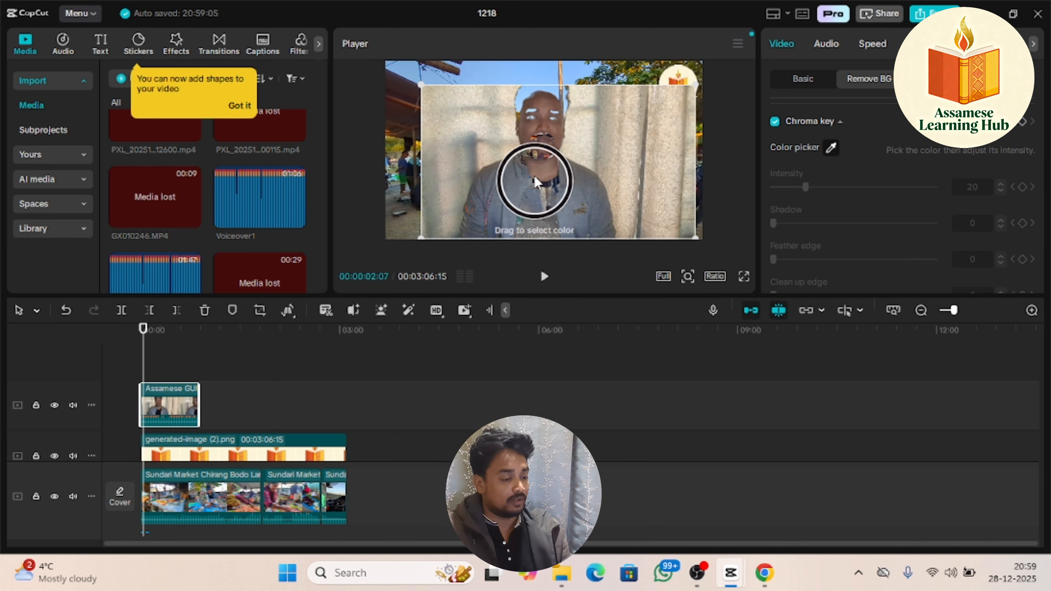
left_click(531, 123)
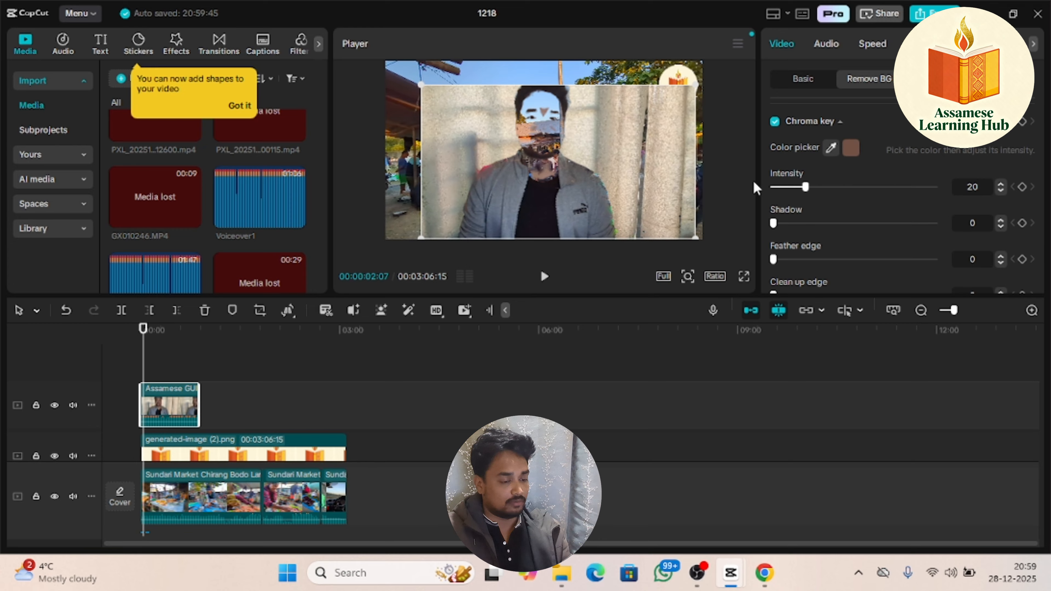
left_click(140, 339)
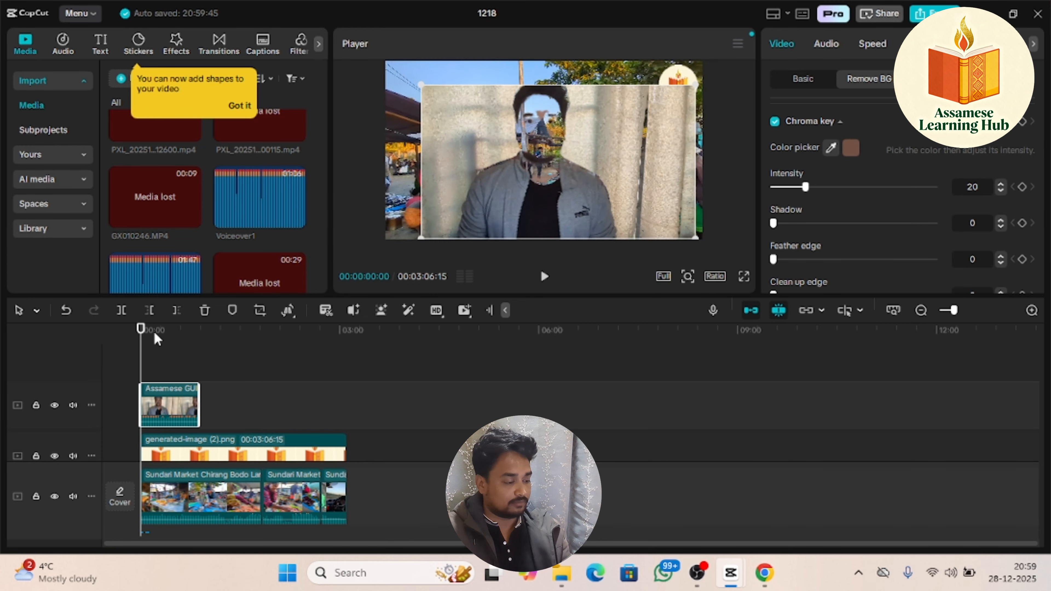
key("space")
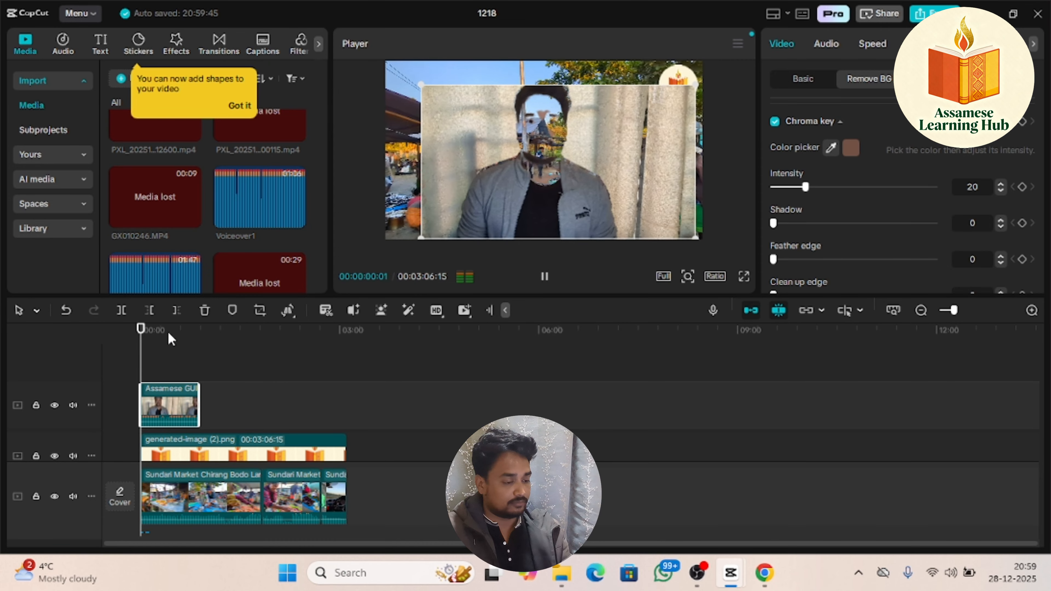
Undo the skin-colour pick and pick the beige curtain behind the presenter as the chroma key colour
left_click(436, 310)
key("ctrl+z")
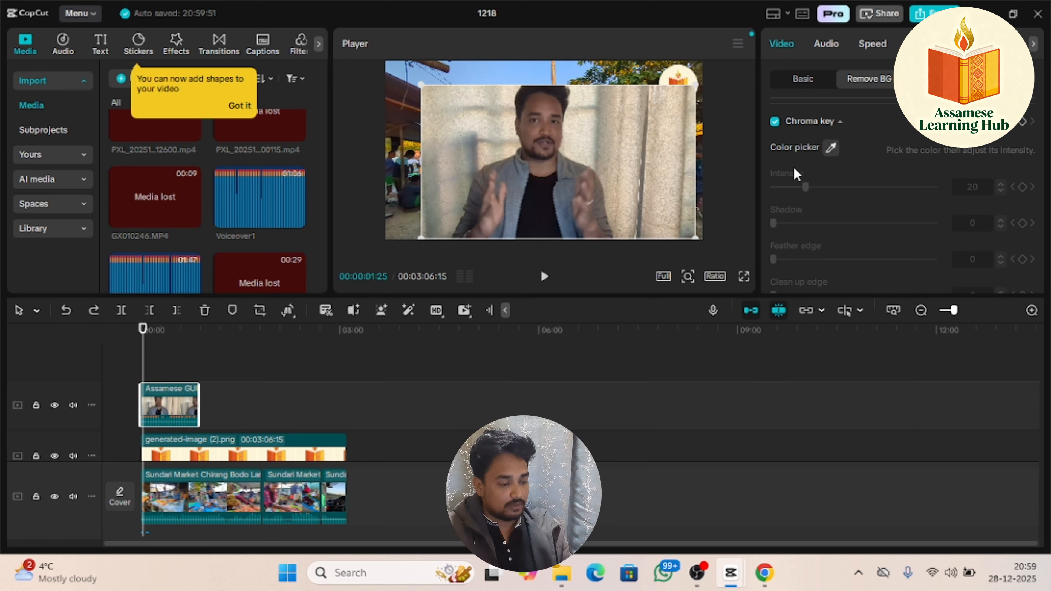
left_click(831, 149)
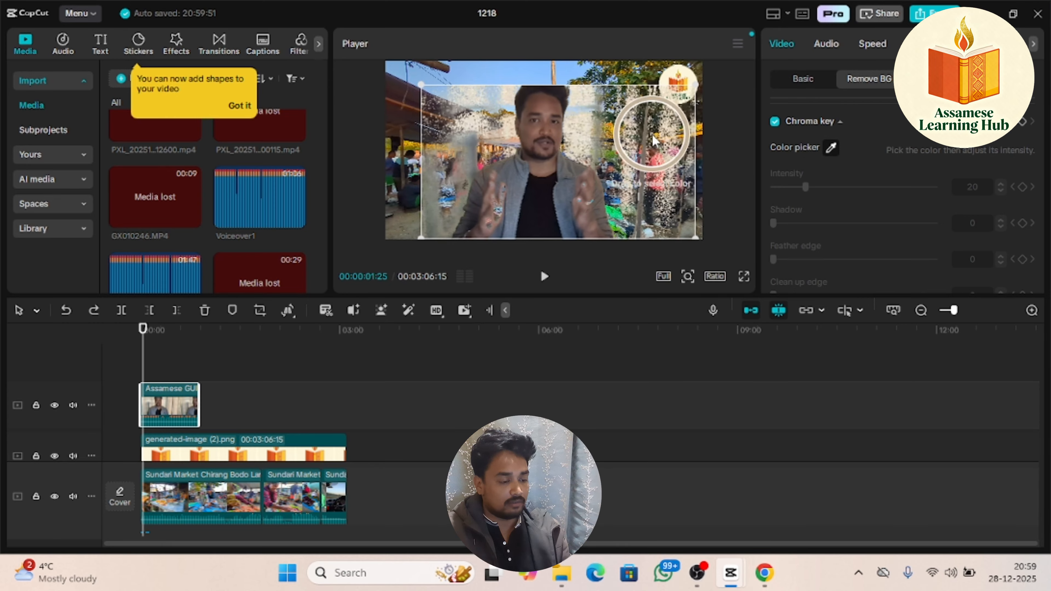
left_click(638, 131)
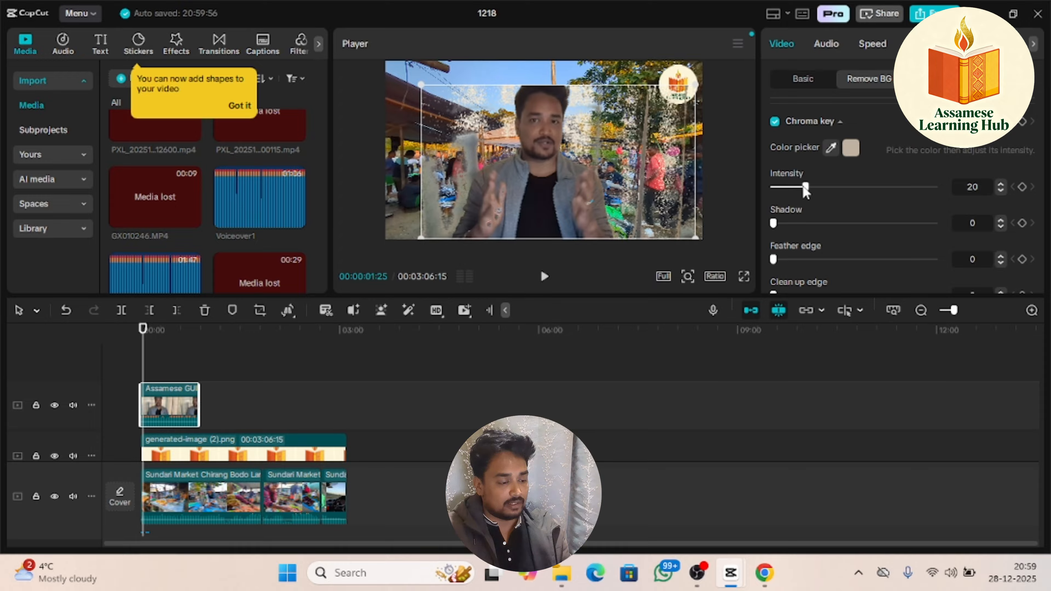
Set the presenter clip's chroma key intensity to 37, shadow to 32 and feather edge to 16
mouse_move(804, 190)
left_mouse_down()
mouse_move(882, 190)
mouse_move(824, 189)
left_mouse_up()
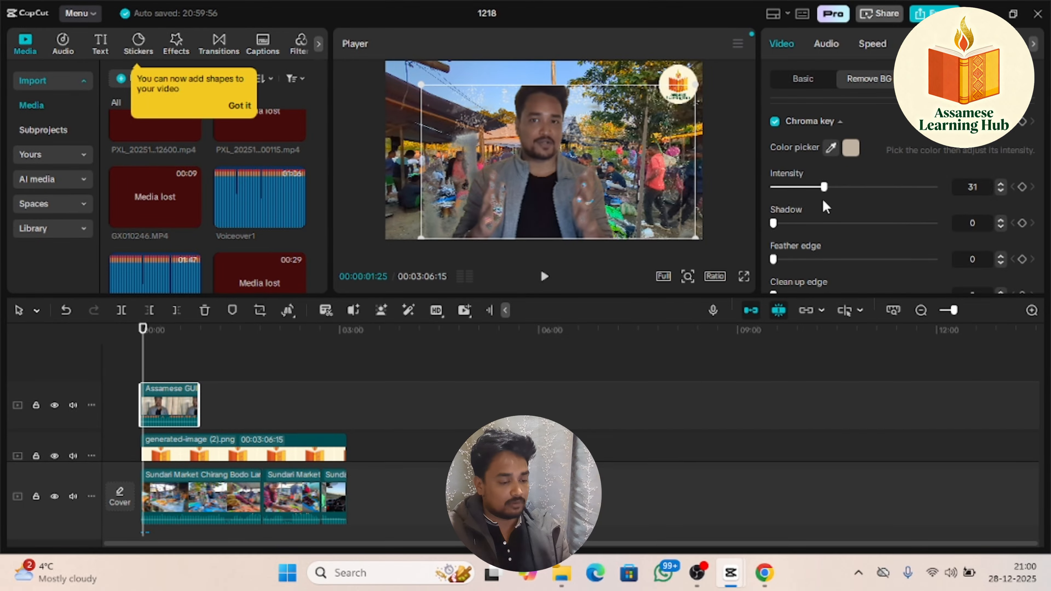
left_click_drag(773, 224, 826, 224)
left_click_drag(773, 259, 789, 259)
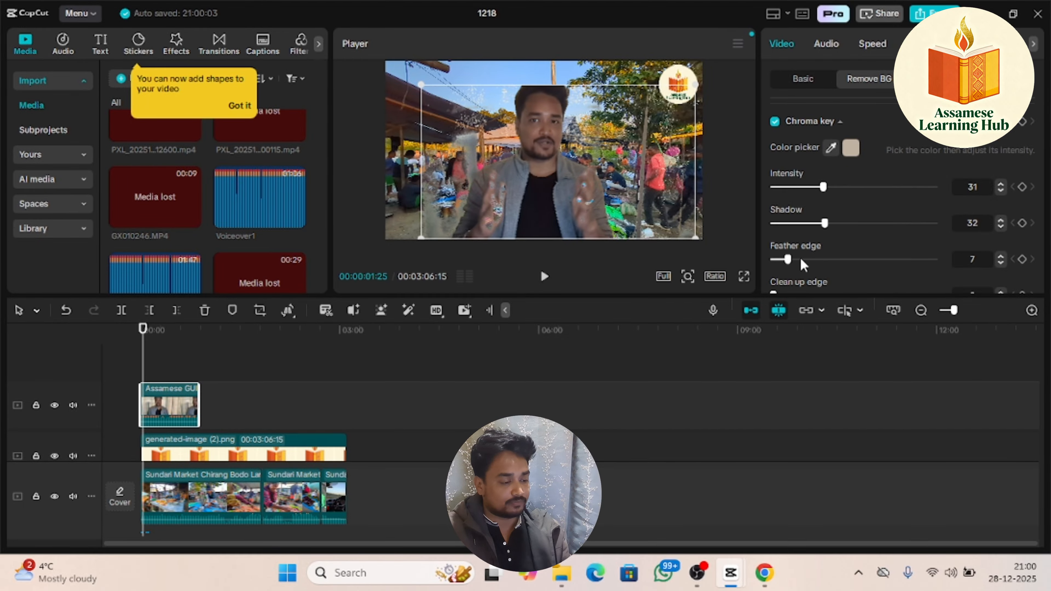
Play the chroma-keyed composite in full screen to check the presenter's edges and face, and return to the editor
key("space")
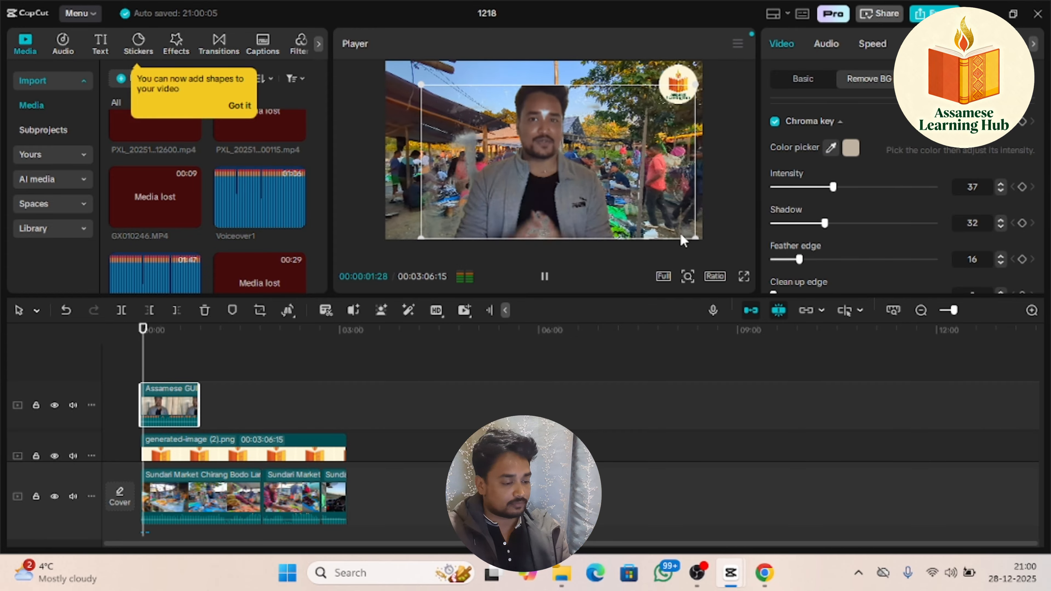
left_click(744, 276)
key("space")
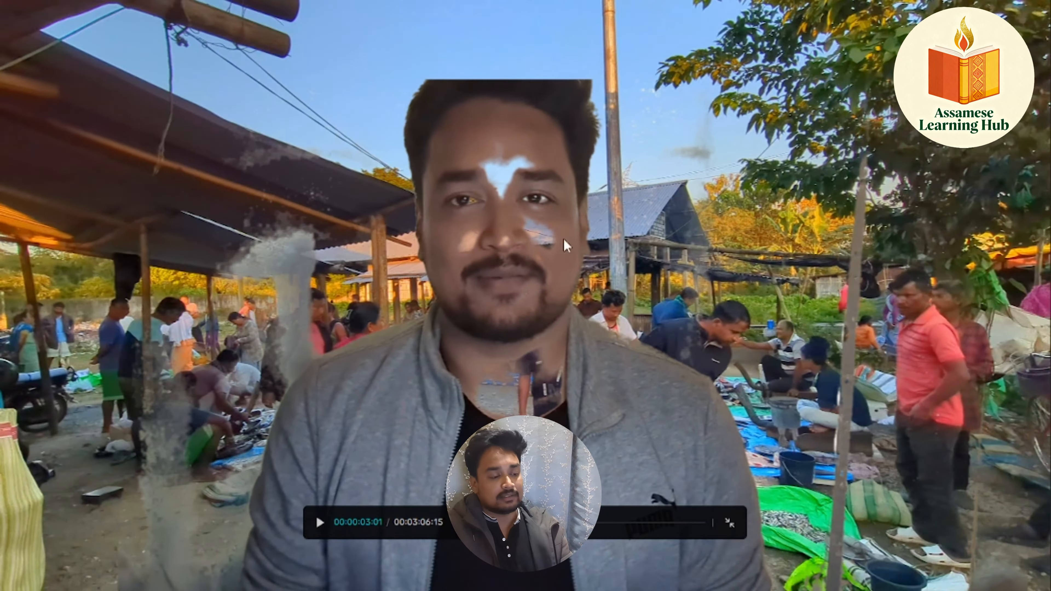
key("Escape")
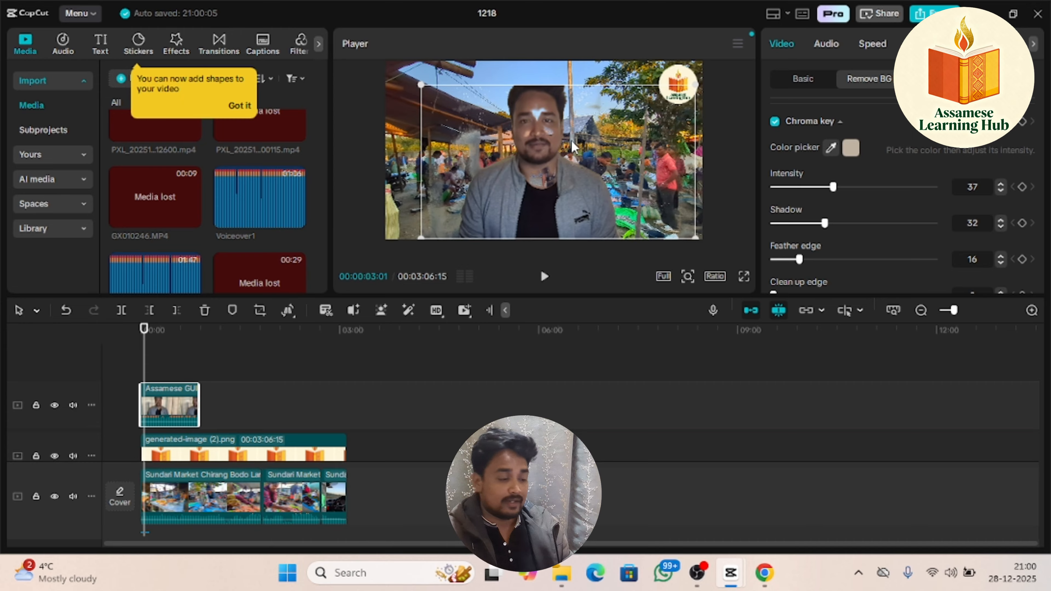
double_click(512, 262)
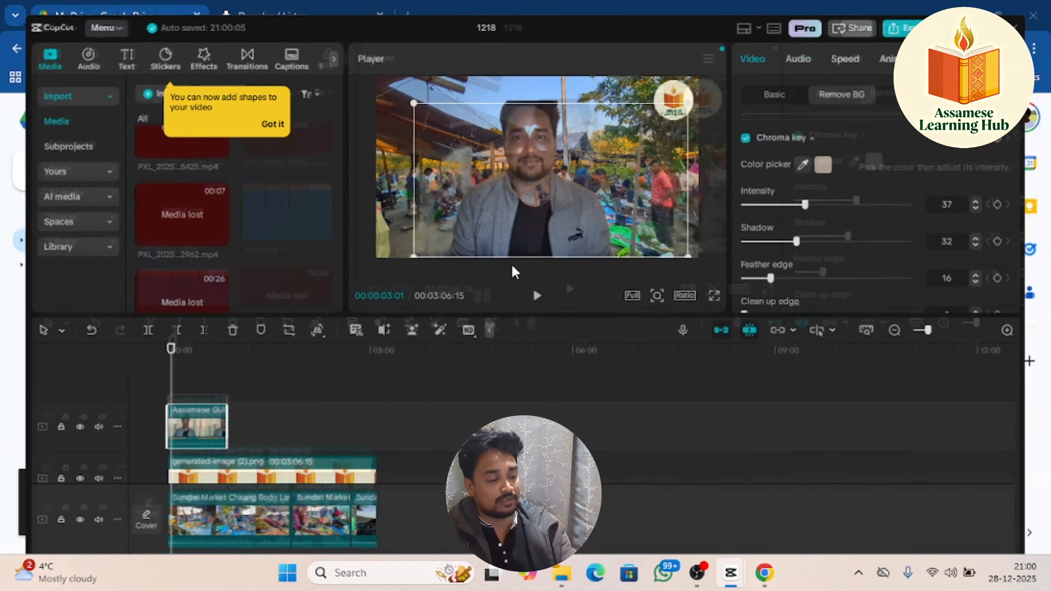
left_click(980, 31)
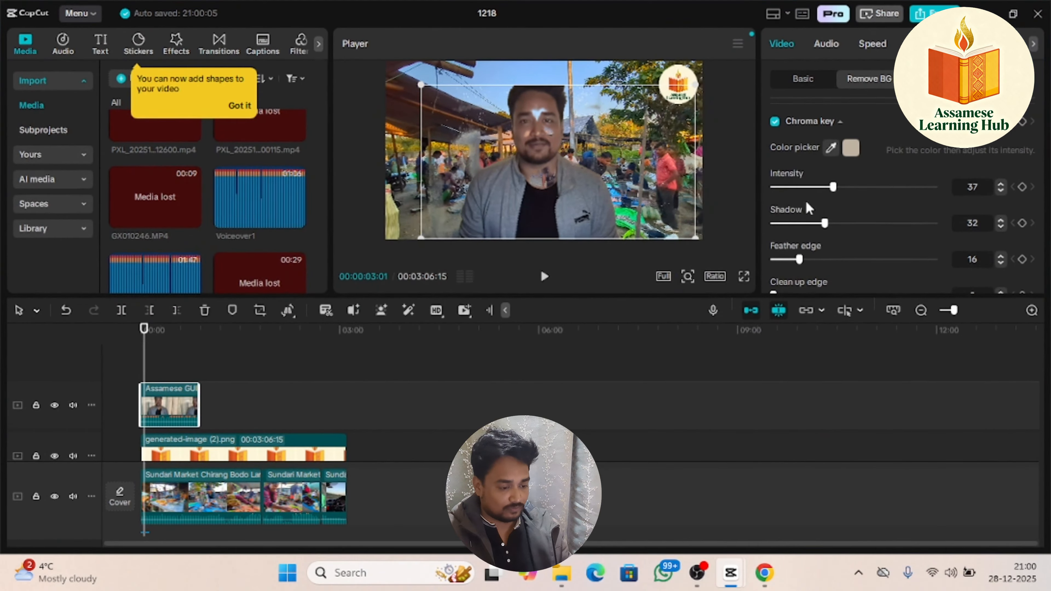
Turn off chroma key on the presenter clip and apply automatic background removal instead, playing the result briefly
left_click(775, 121)
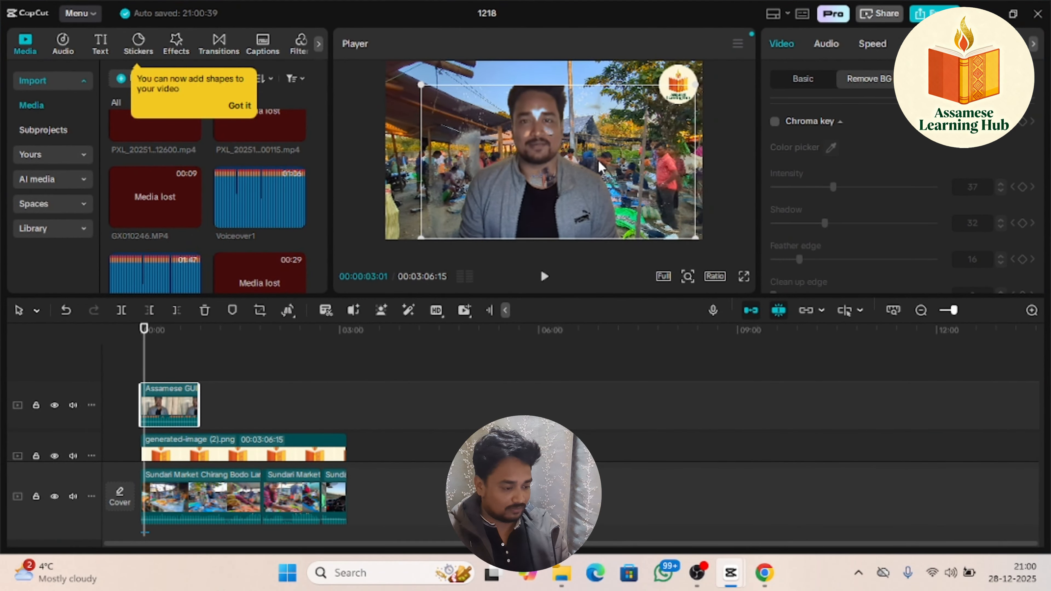
left_click(775, 121)
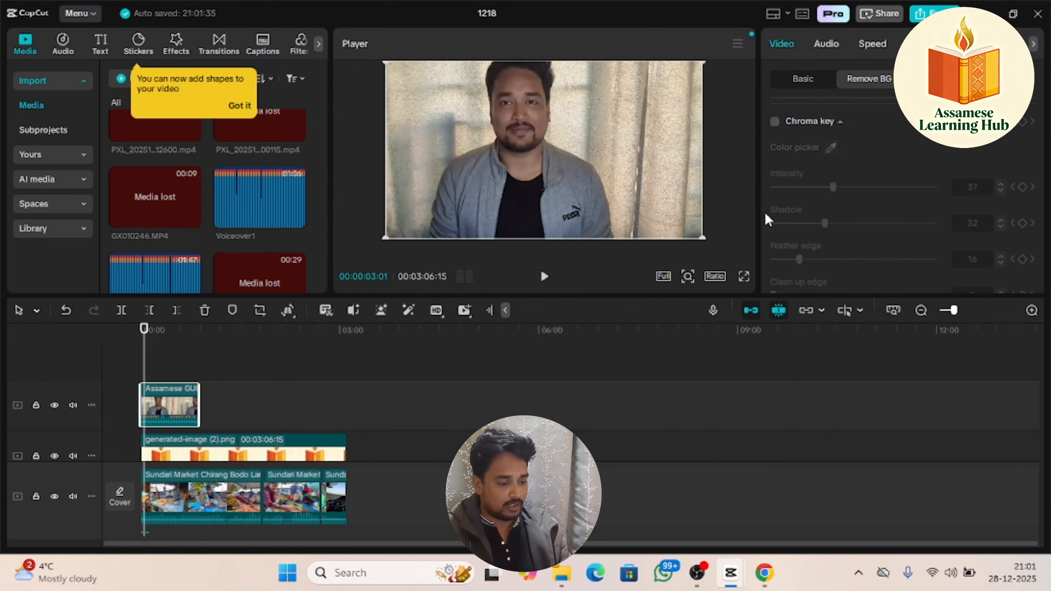
scroll(807, 187, "up", 2)
scroll(869, 186, "up", 3)
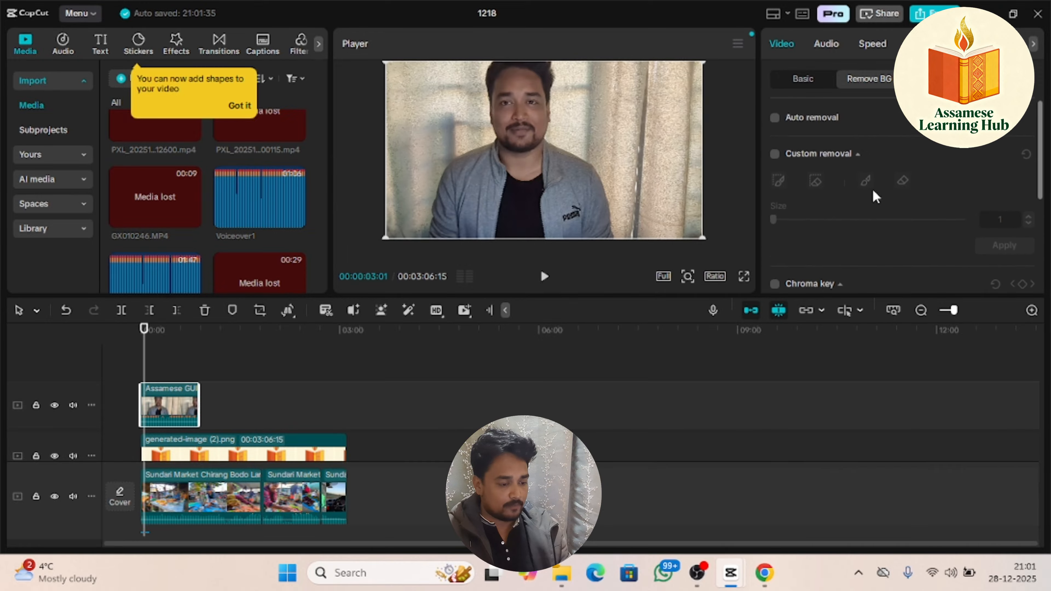
left_click(776, 121)
key("space")
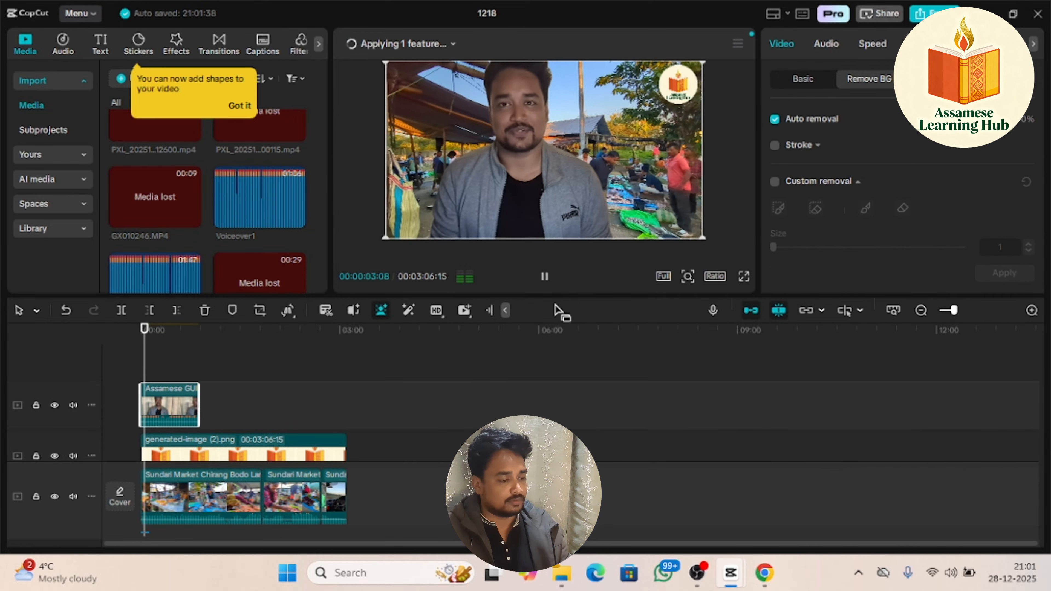
left_click(545, 276)
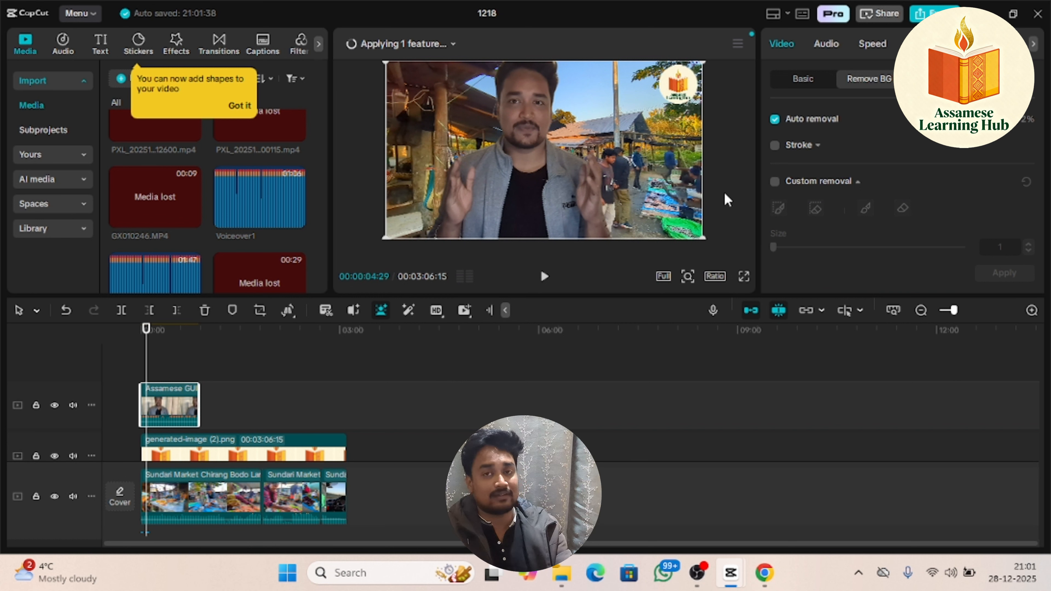
Add a circle mask to the presenter clip, enlarged and positioned around the face and upper body
left_click_drag(631, 180, 595, 173)
left_click(934, 79)
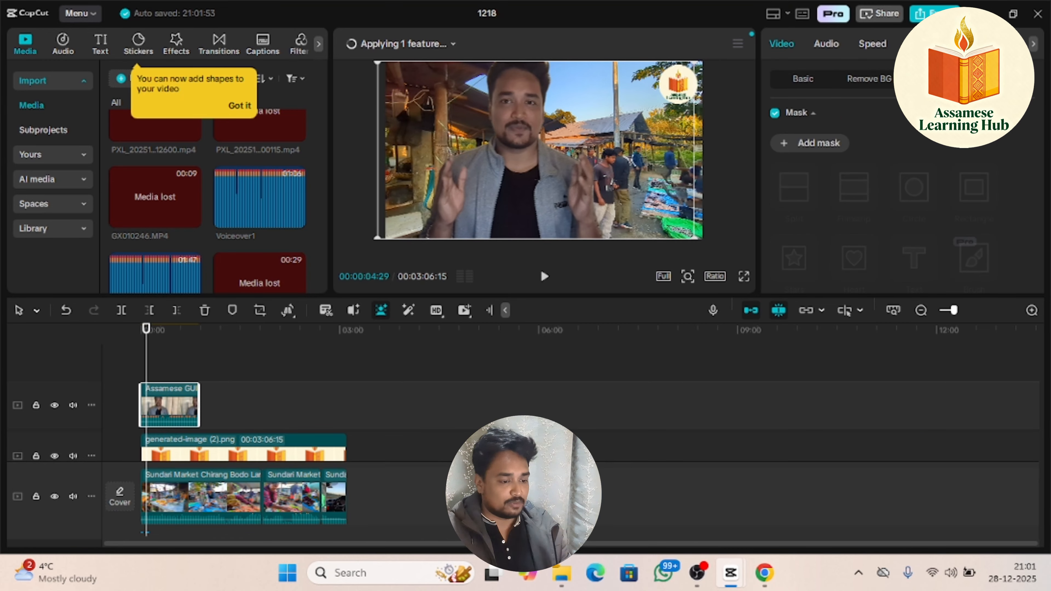
left_click(811, 145)
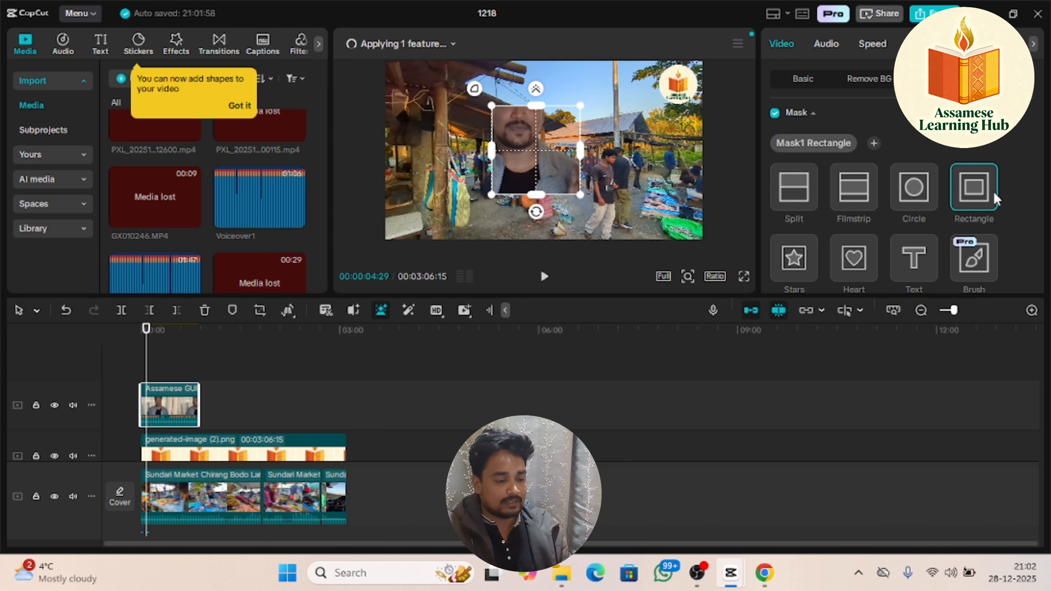
left_click(915, 191)
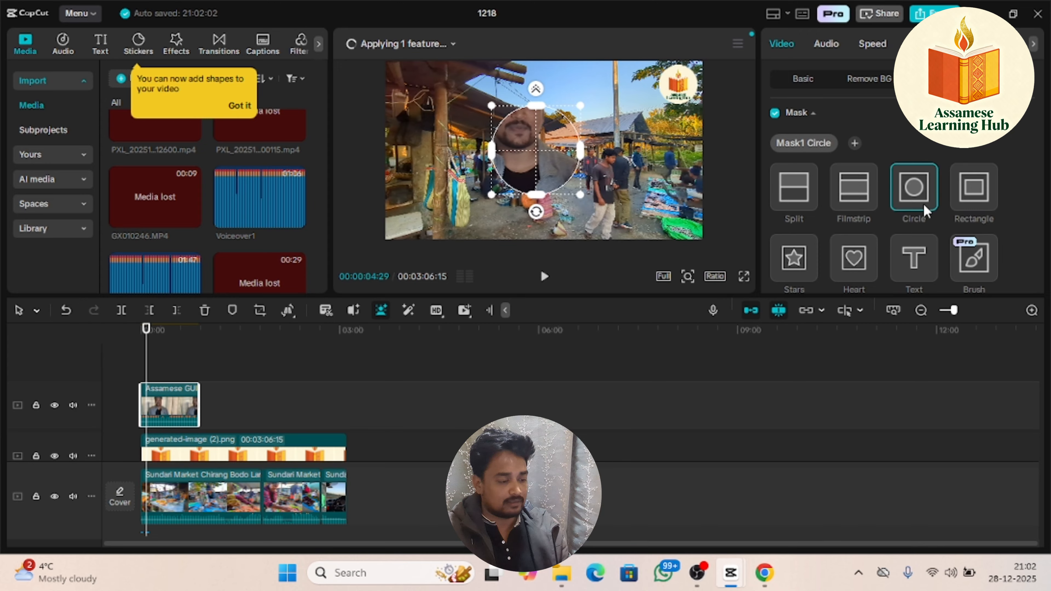
left_click_drag(583, 104, 617, 64)
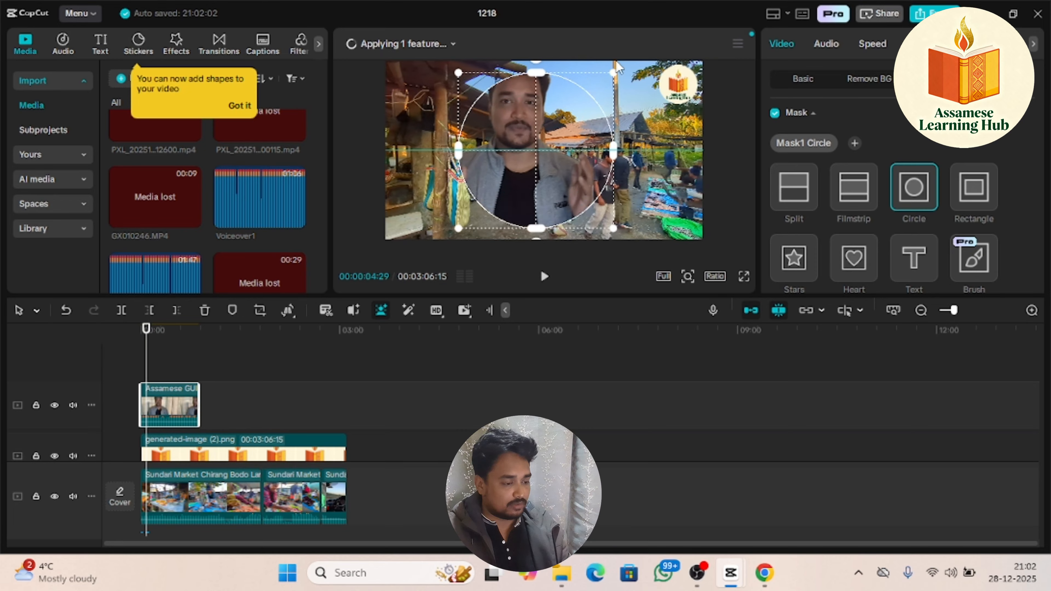
left_click_drag(548, 126, 534, 111)
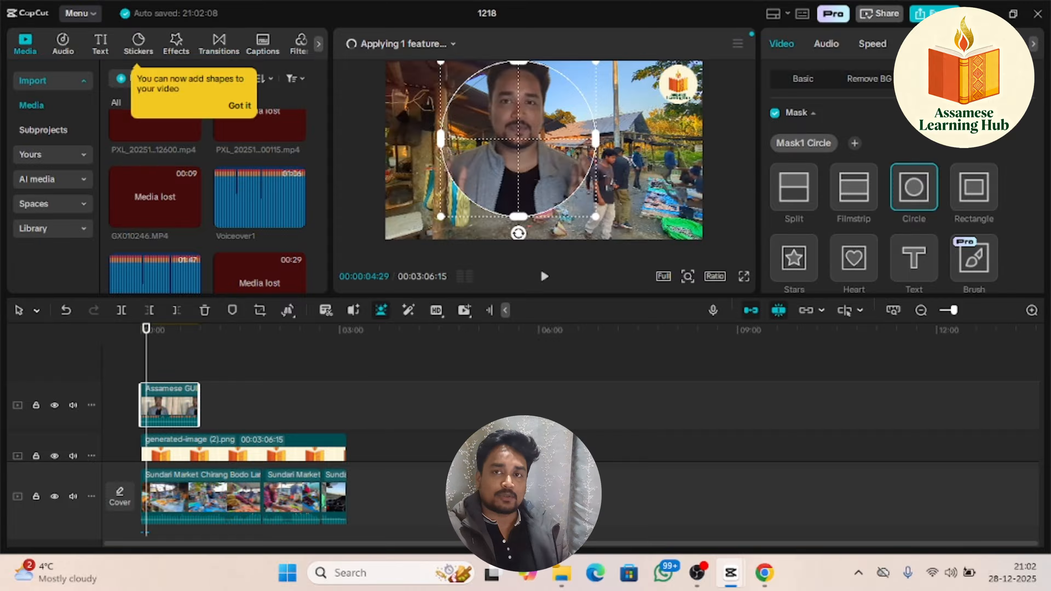
Scale the masked presenter clip down to 47% and place it in the frame's lower-left area at X -857, Y -577
left_click(802, 88)
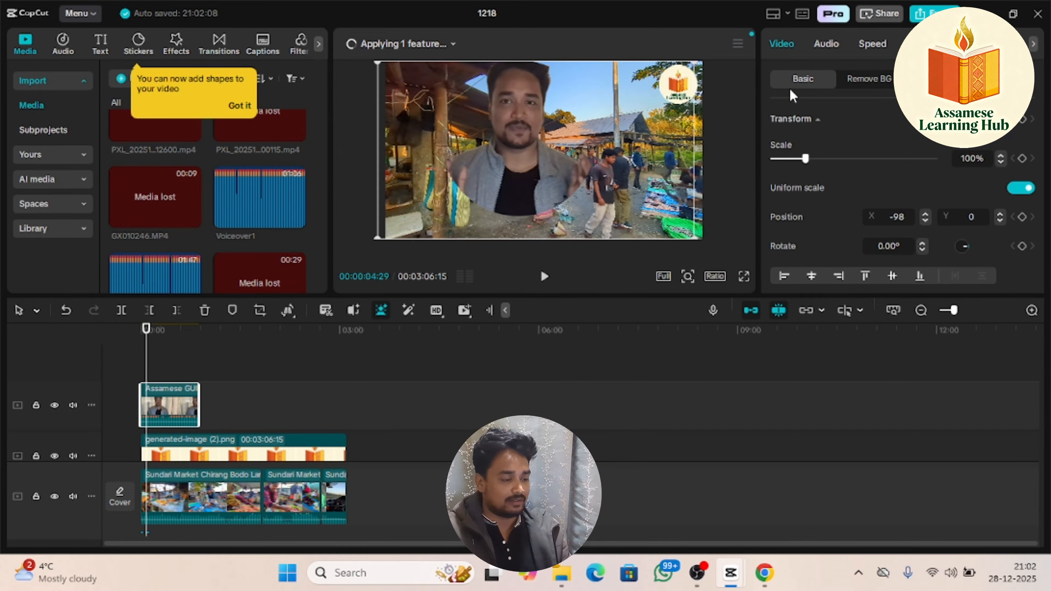
left_click_drag(590, 183, 563, 140)
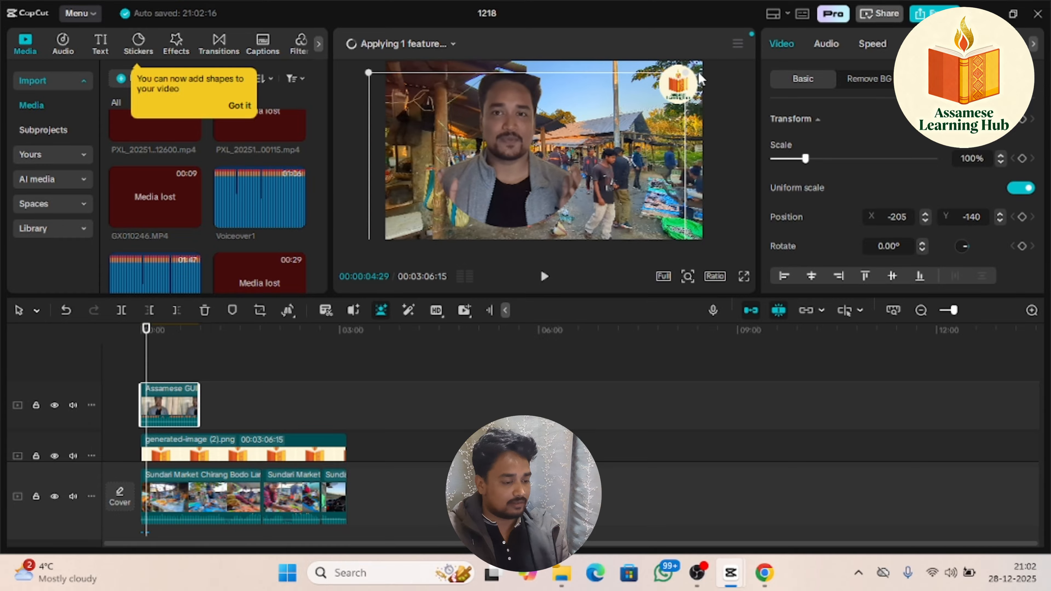
left_click_drag(687, 73, 615, 113)
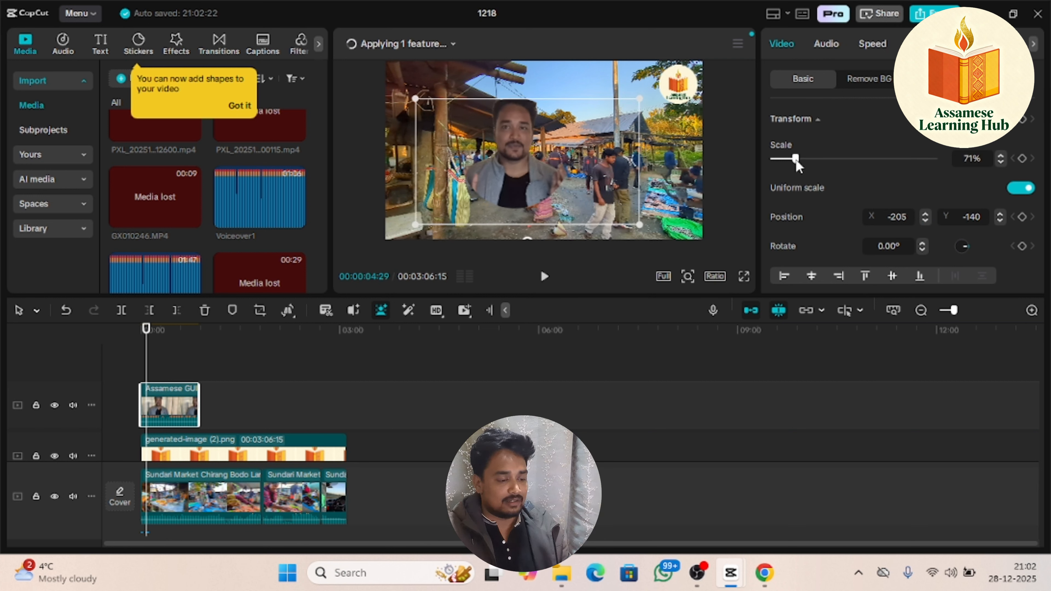
mouse_move(796, 159)
left_mouse_down()
mouse_move(848, 166)
mouse_move(800, 163)
left_mouse_up()
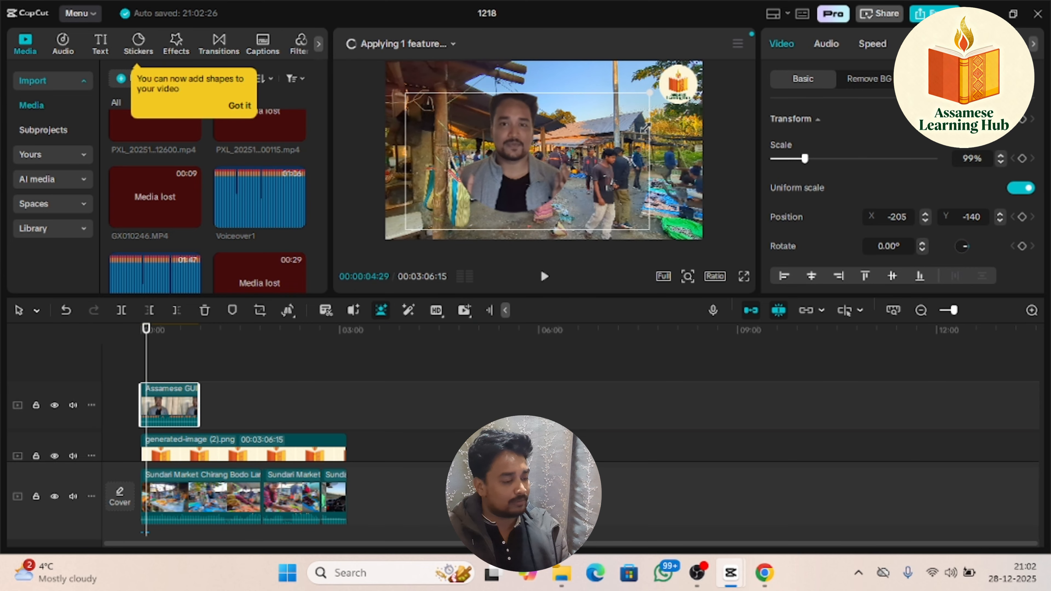
left_click_drag(572, 153, 519, 179)
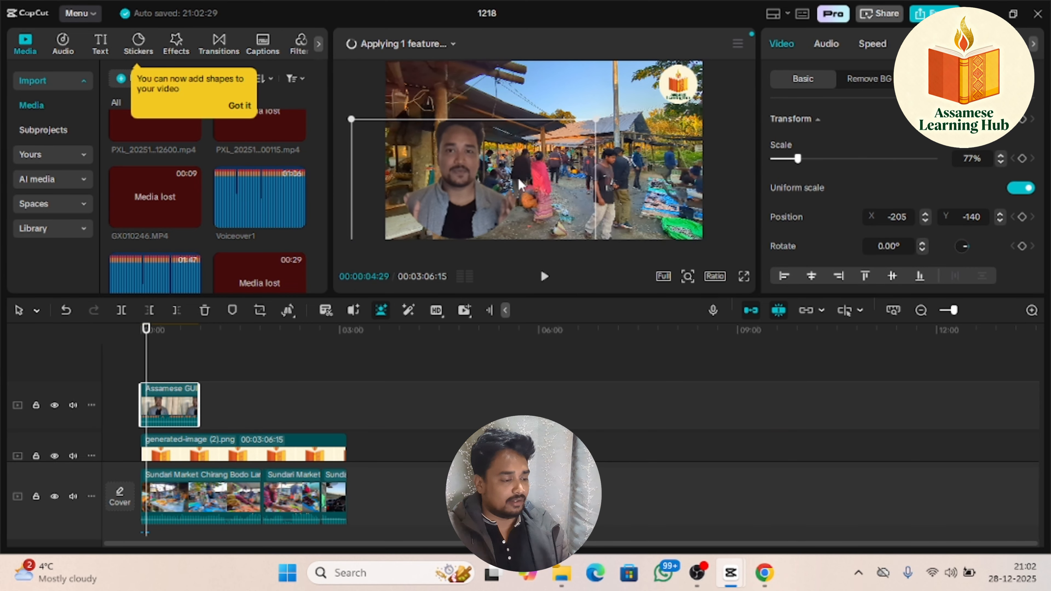
left_click_drag(597, 119, 524, 166)
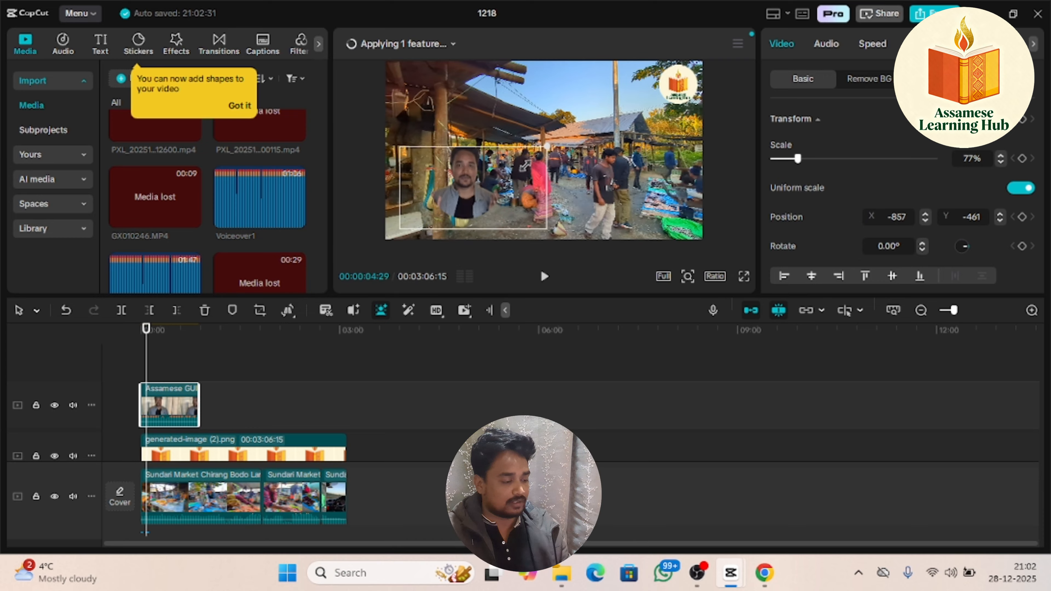
left_click(141, 342)
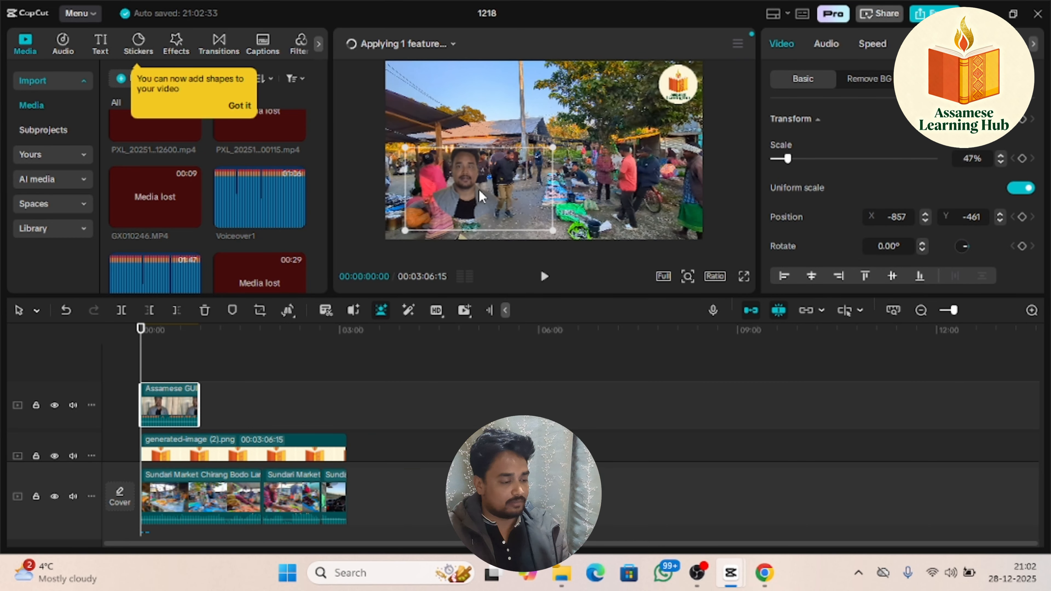
left_click_drag(479, 190, 470, 206)
Play the composite from the start to check the small circular presenter overlay, and return the playhead to the beginning
key("space")
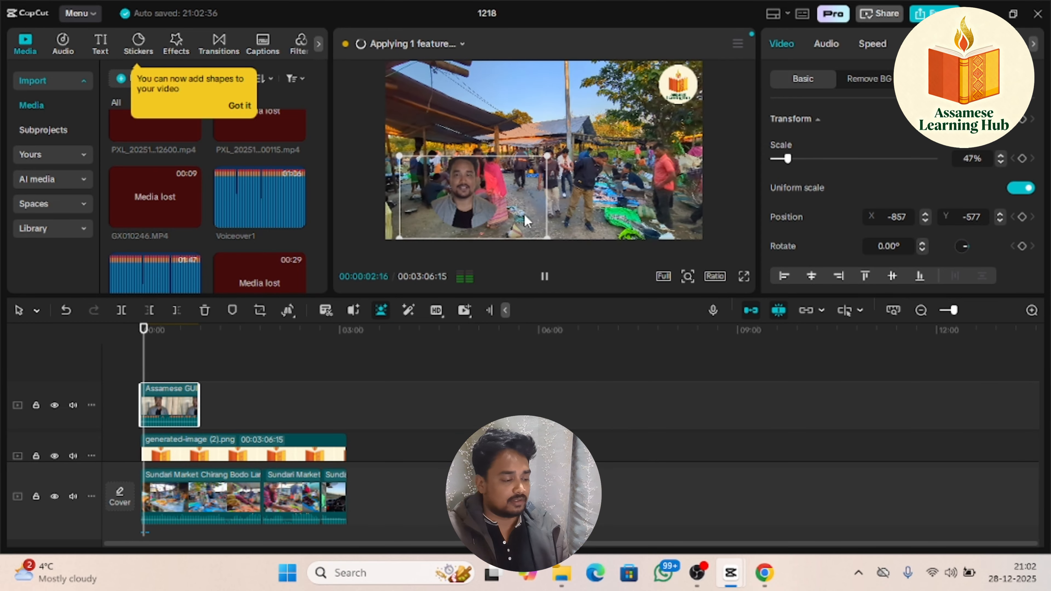
key("space")
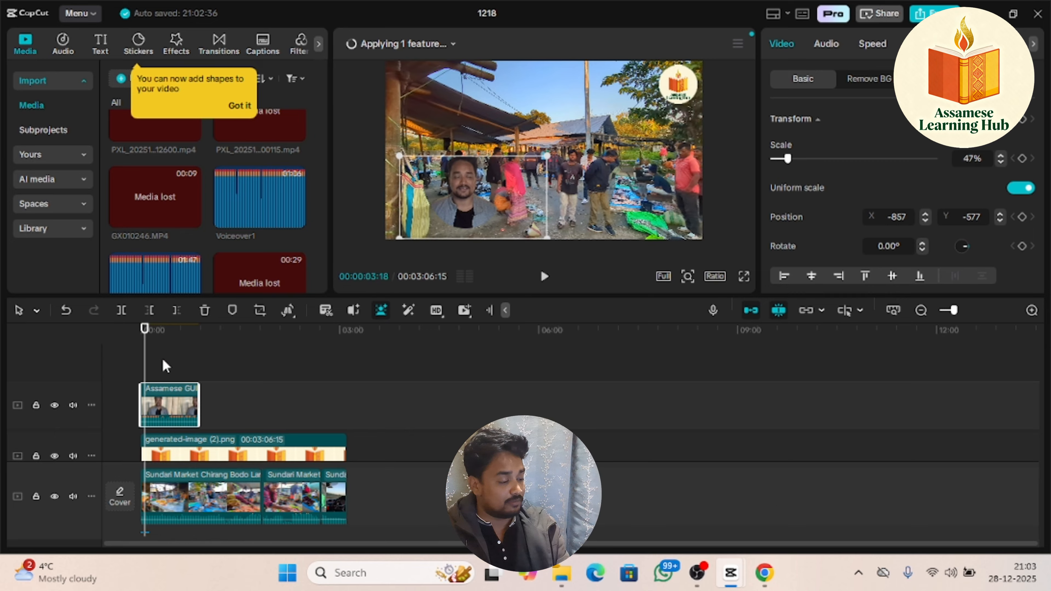
key("space")
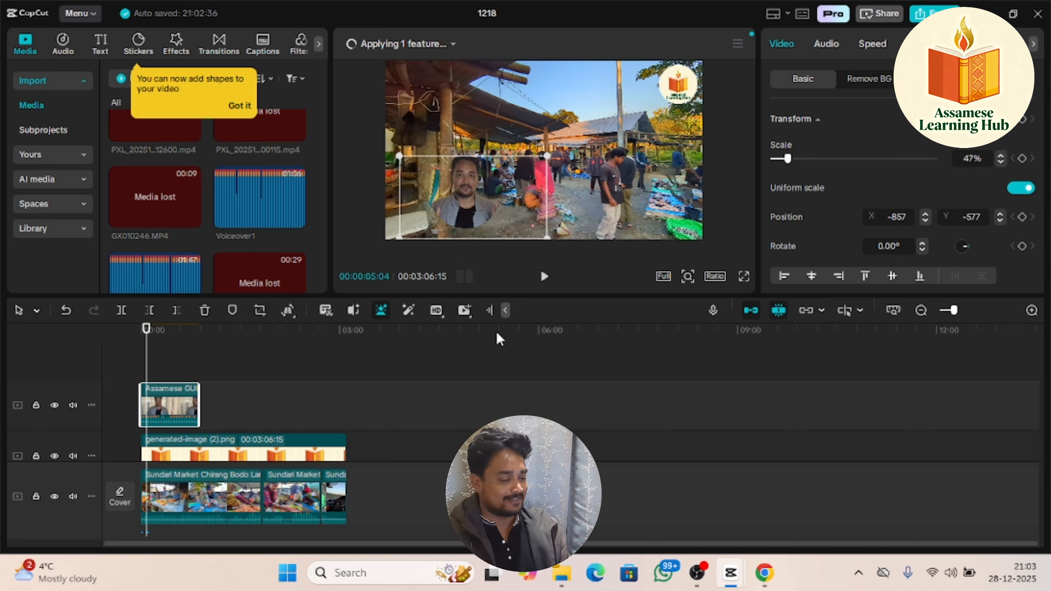
key("space")
key("space")
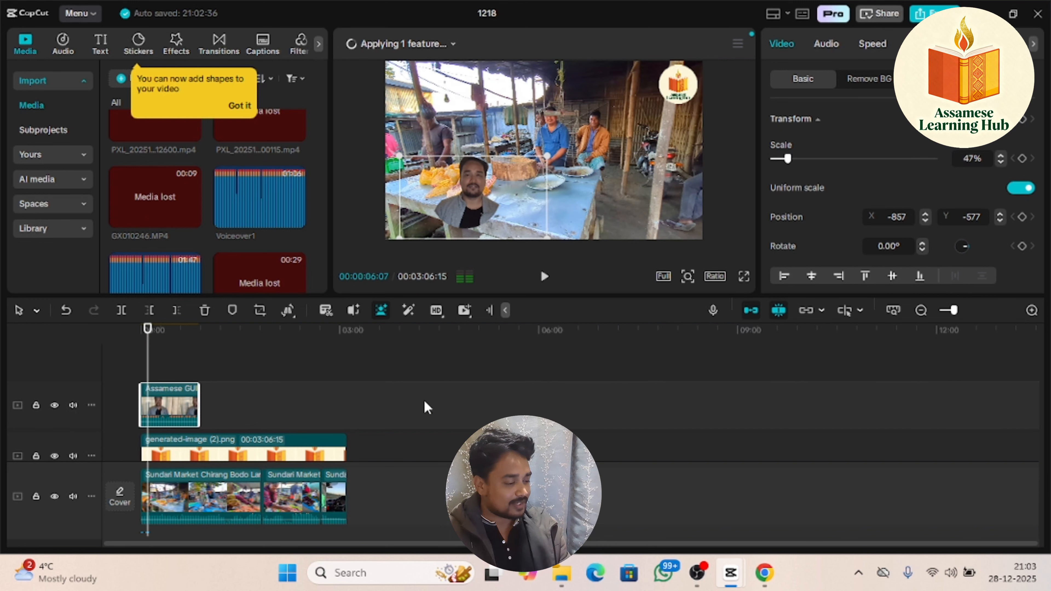
left_click_drag(148, 363, 65, 364)
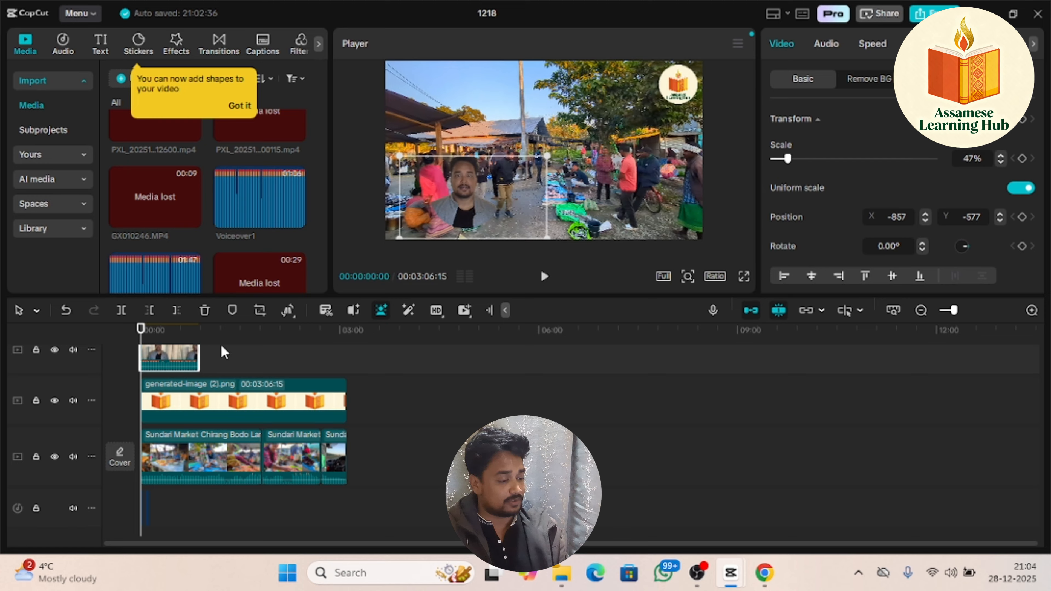
Add Voiceover1 at the start of a new audio track and delete it along with the short existing audio clip
left_click_drag(248, 192, 183, 530)
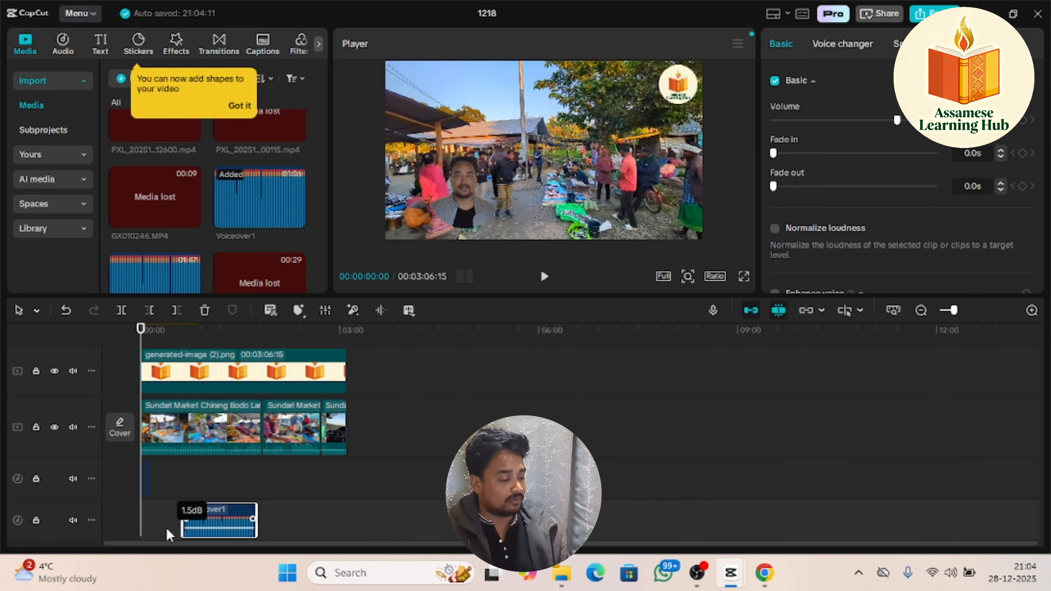
left_click_drag(211, 521, 169, 489)
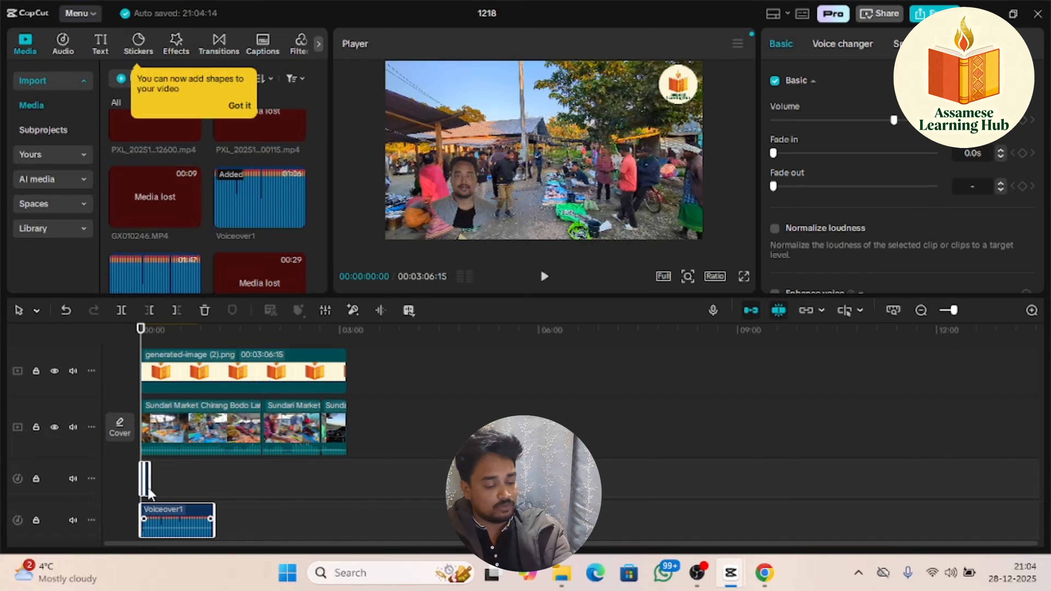
key("Delete")
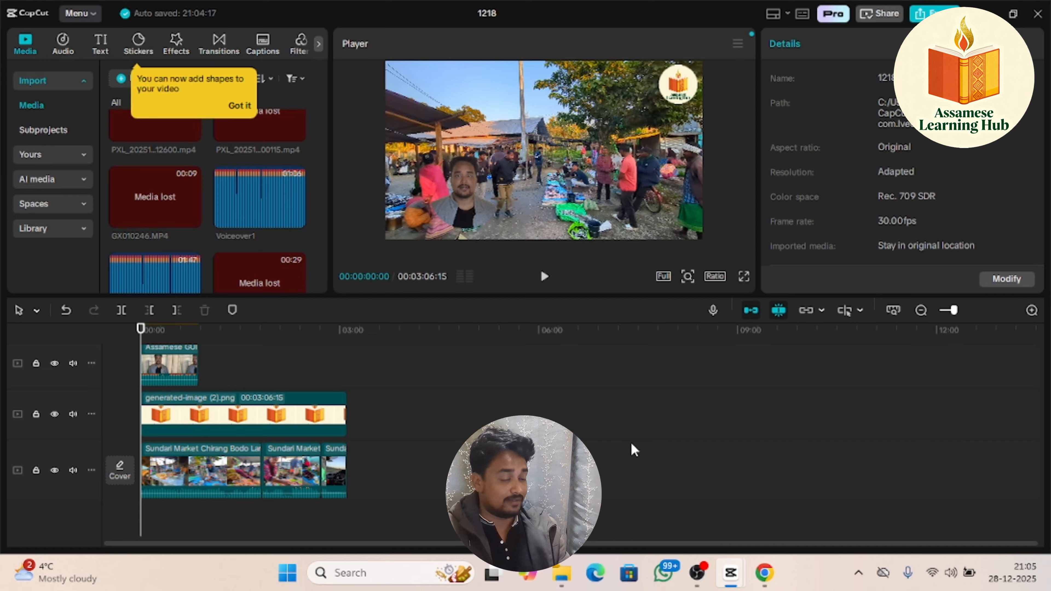
Play the opening seconds of the video without the separate audio tracks and return the playhead to the start
key("space")
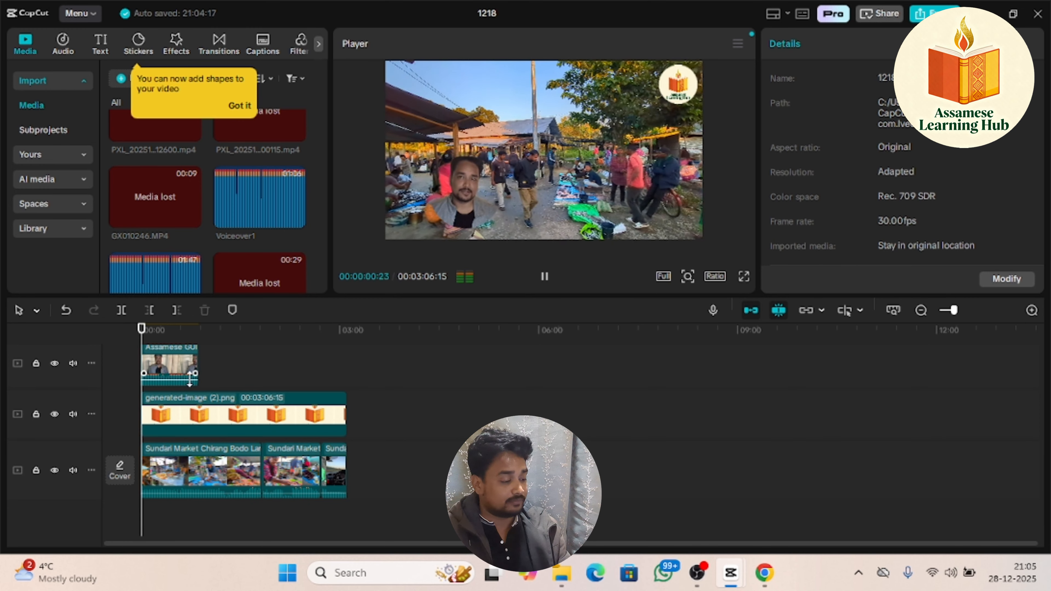
key("space")
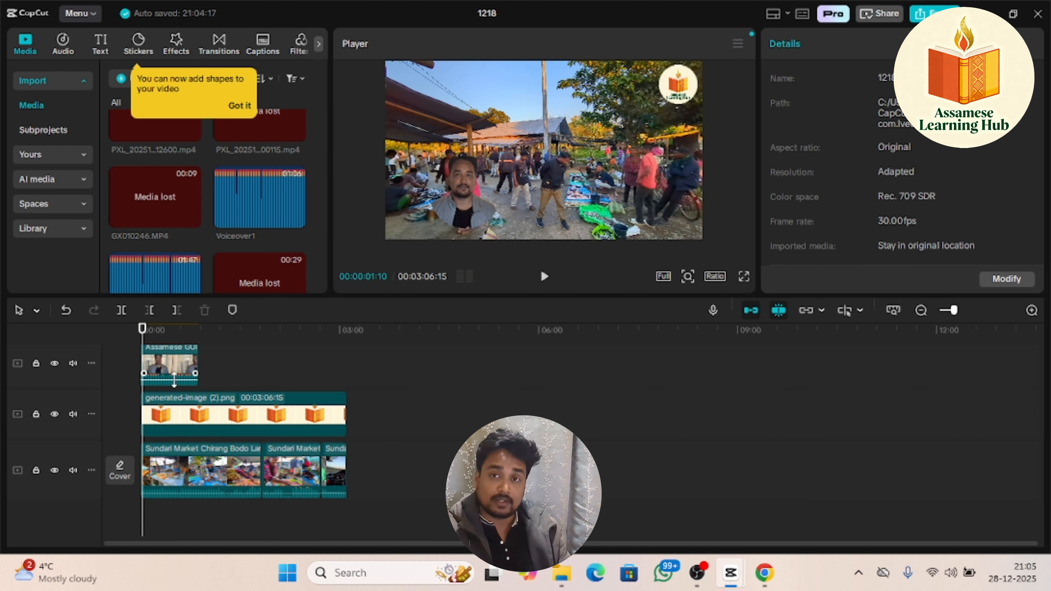
left_click_drag(143, 331, 111, 336)
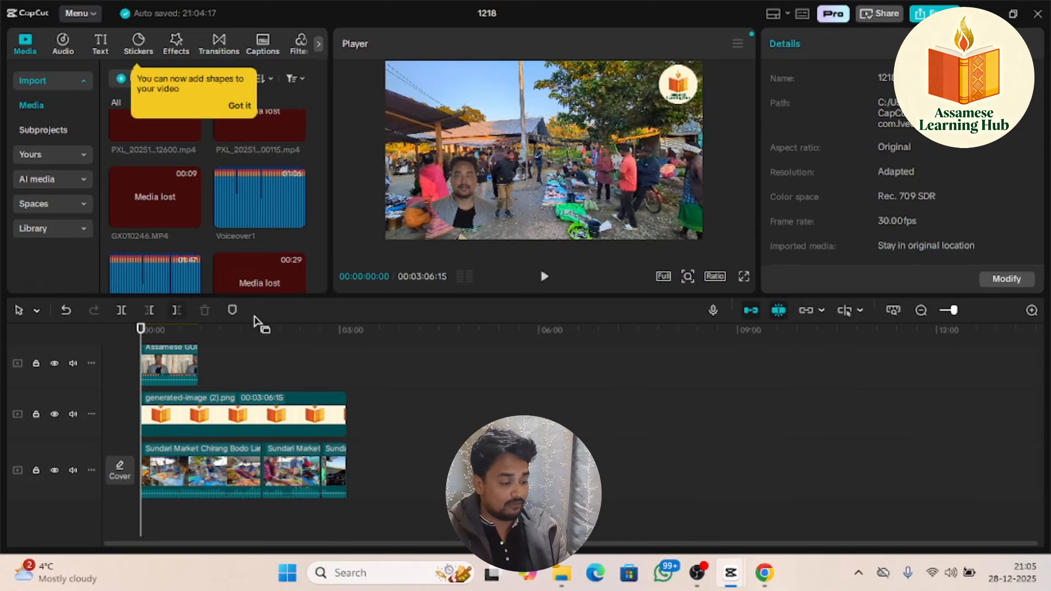
Record a voiceover of about 7 seconds from the start of the timeline with echo reduction turned on
left_click(712, 311)
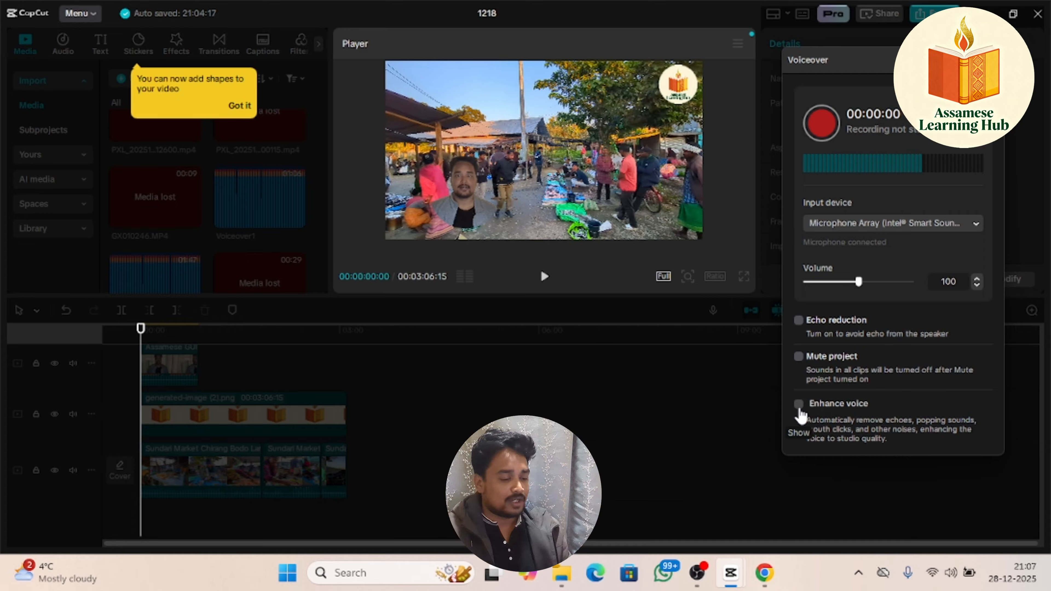
left_click(798, 320)
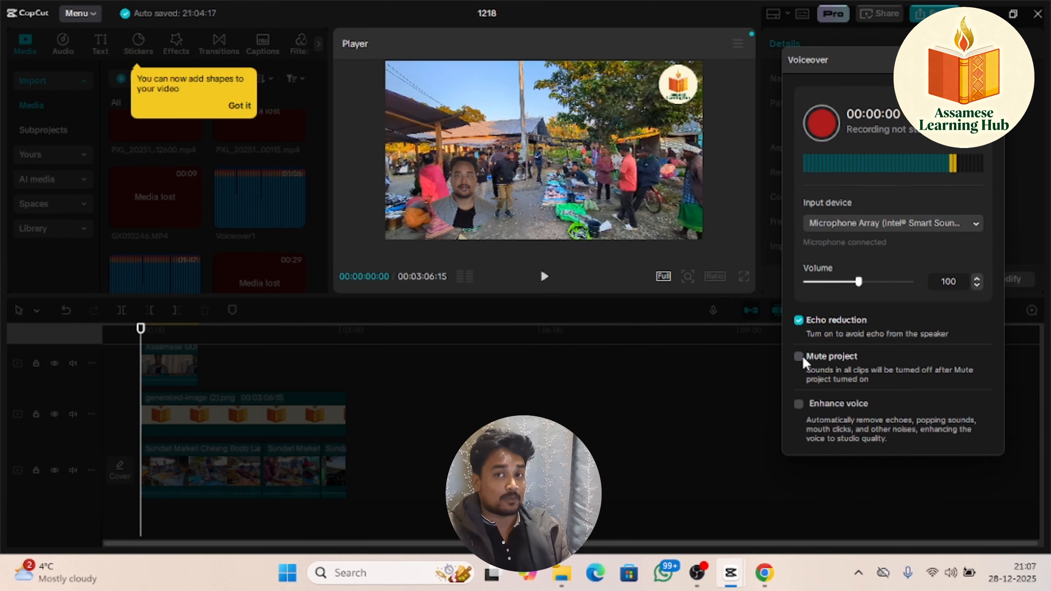
left_click(824, 128)
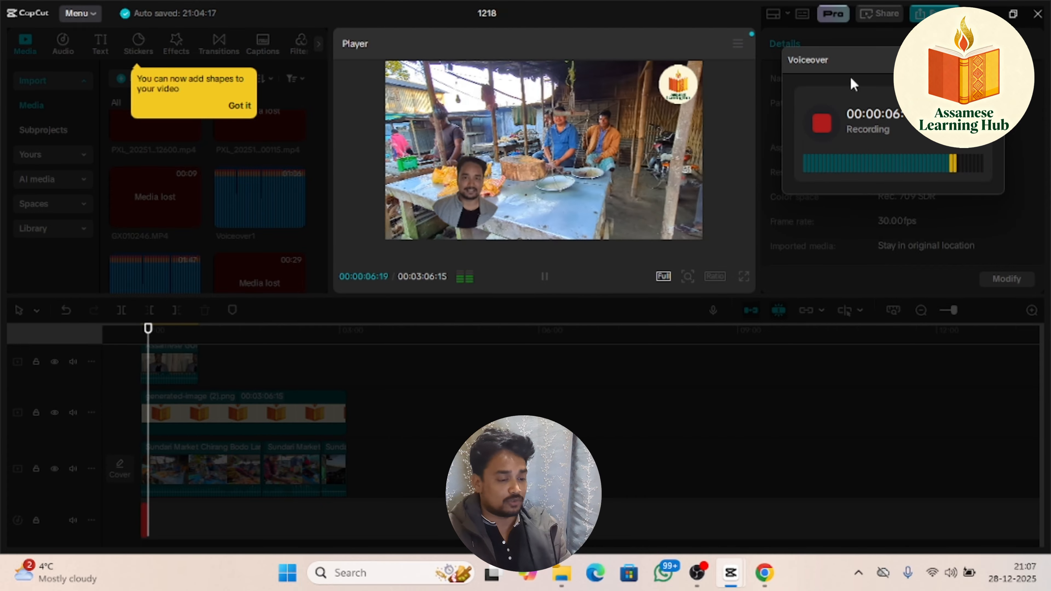
left_click(822, 124)
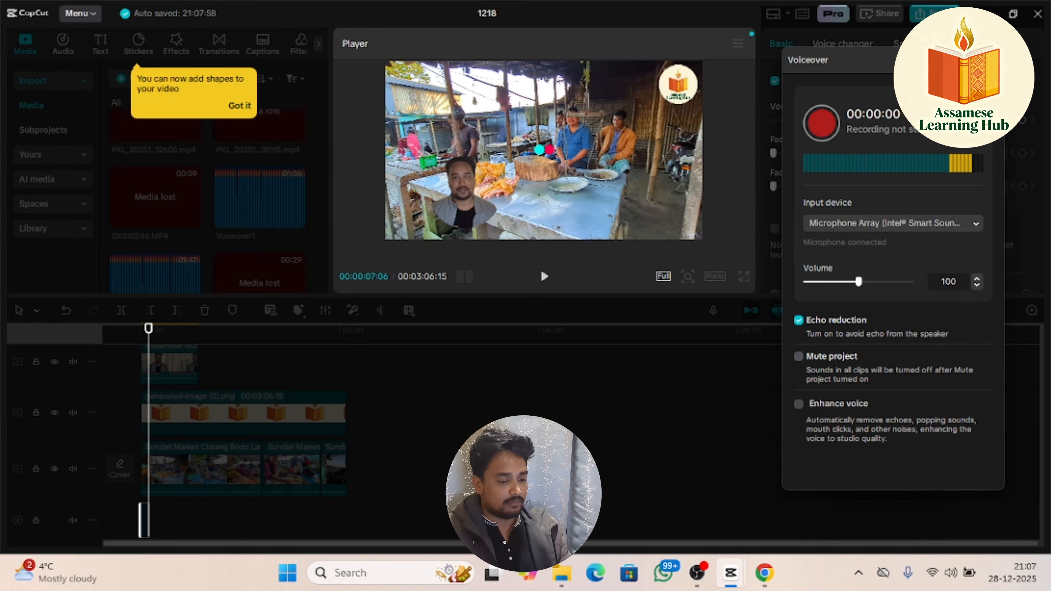
left_click(488, 360)
Play the video from the start with the recorded voiceover and delete the voiceover clip
left_click_drag(153, 331, 24, 371)
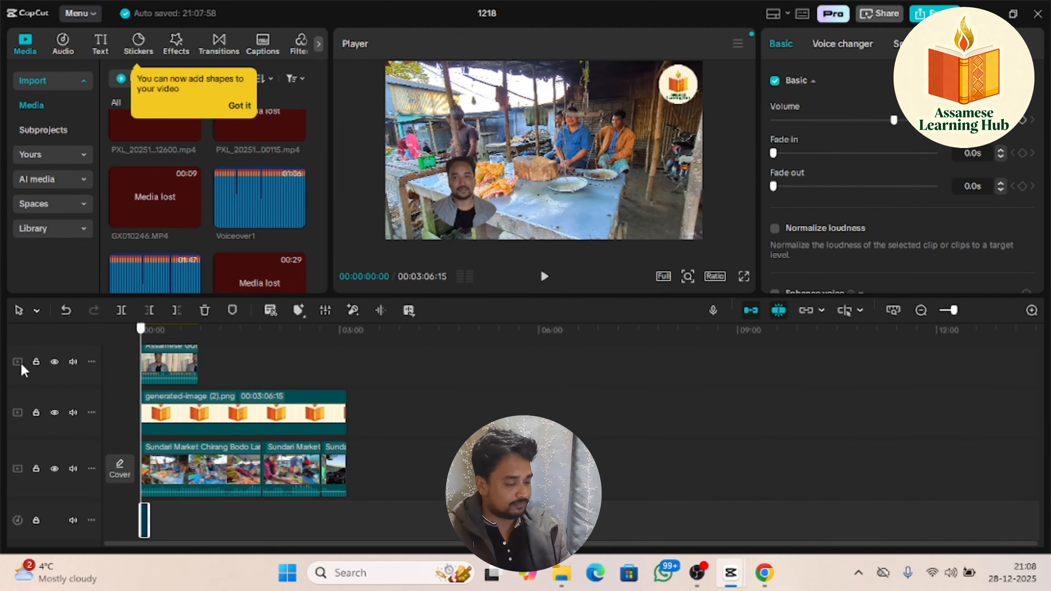
left_click(545, 284)
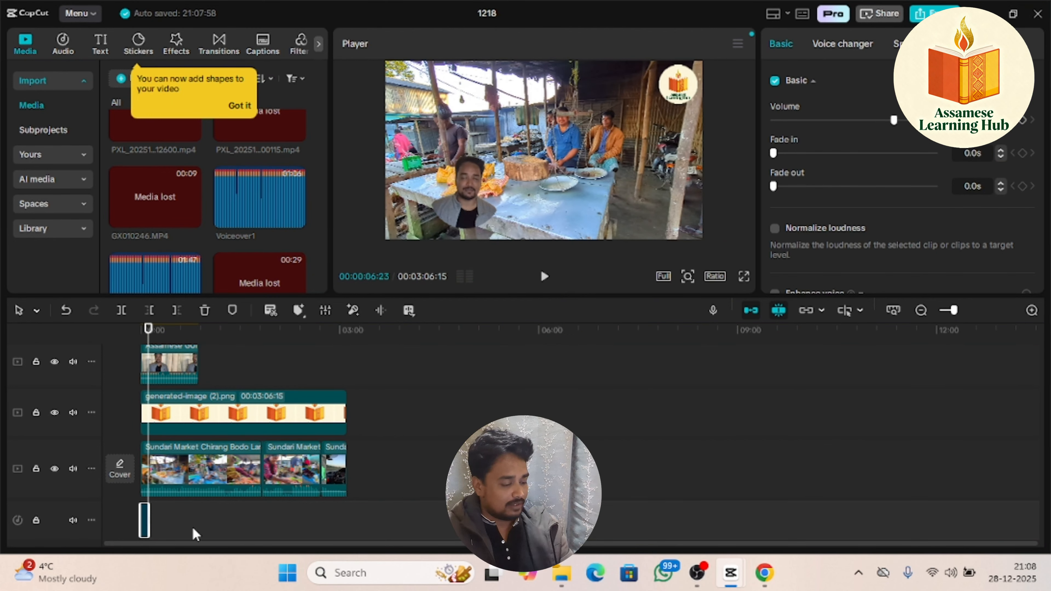
left_click(155, 519)
left_click(145, 519)
key("Delete")
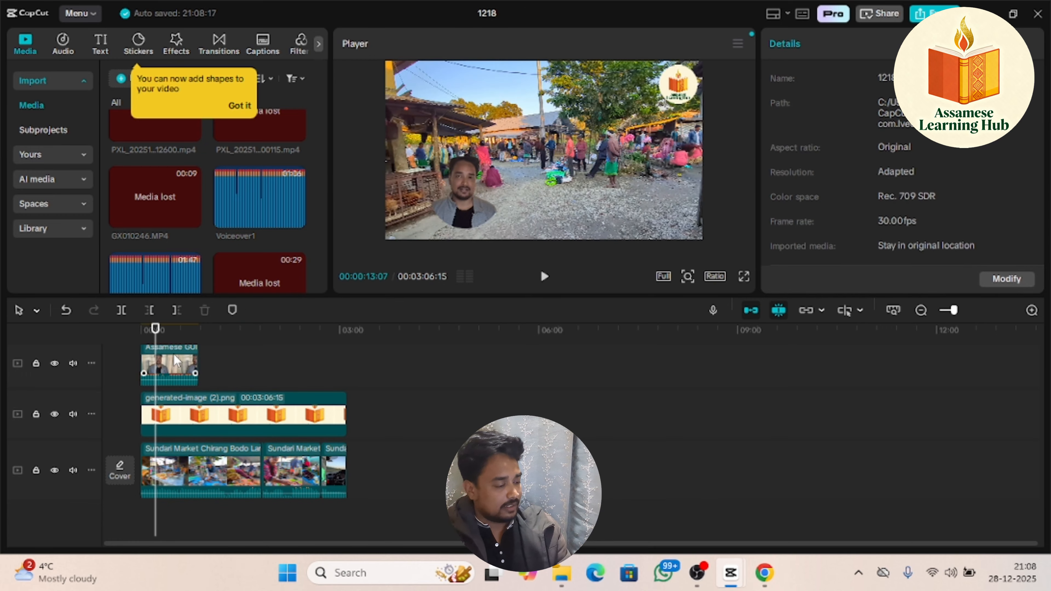
Record a new voiceover of about 20 seconds from the start of the timeline with Mute project turned on
left_click_drag(155, 331, 82, 333)
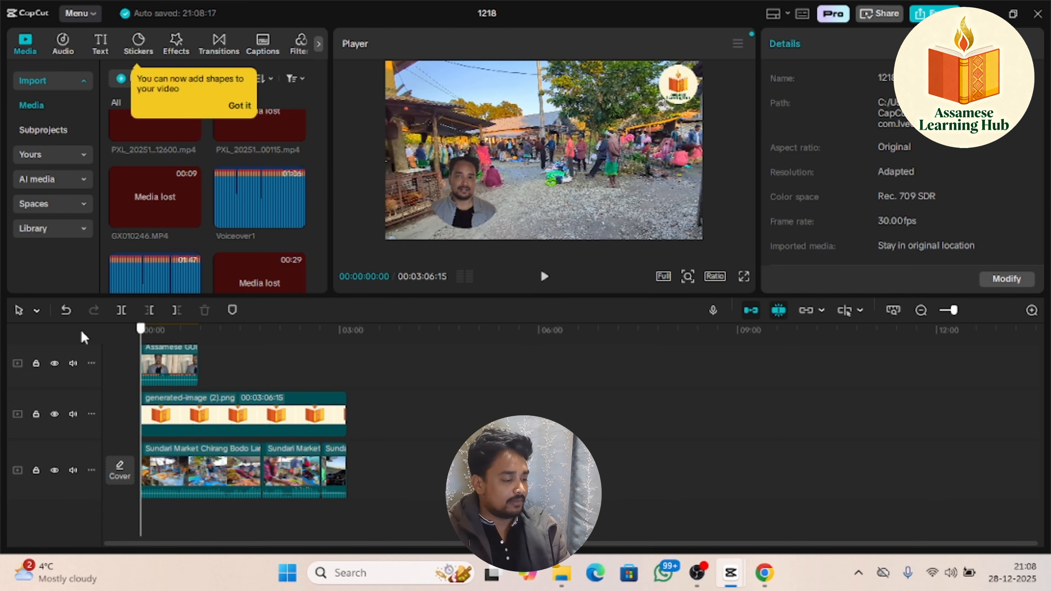
left_click(712, 310)
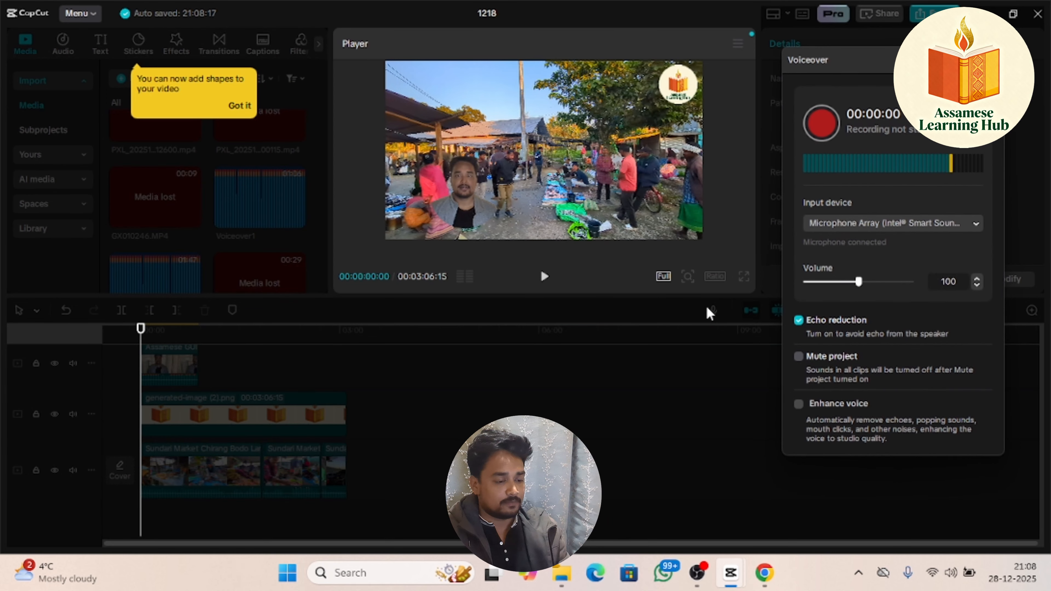
left_click(799, 356)
left_click(814, 121)
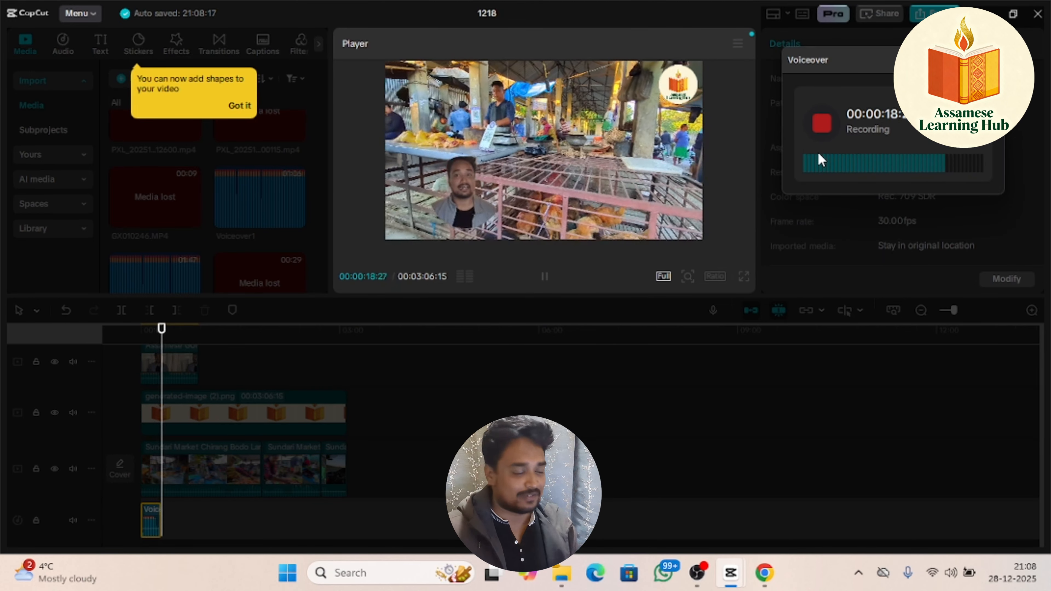
left_click(822, 123)
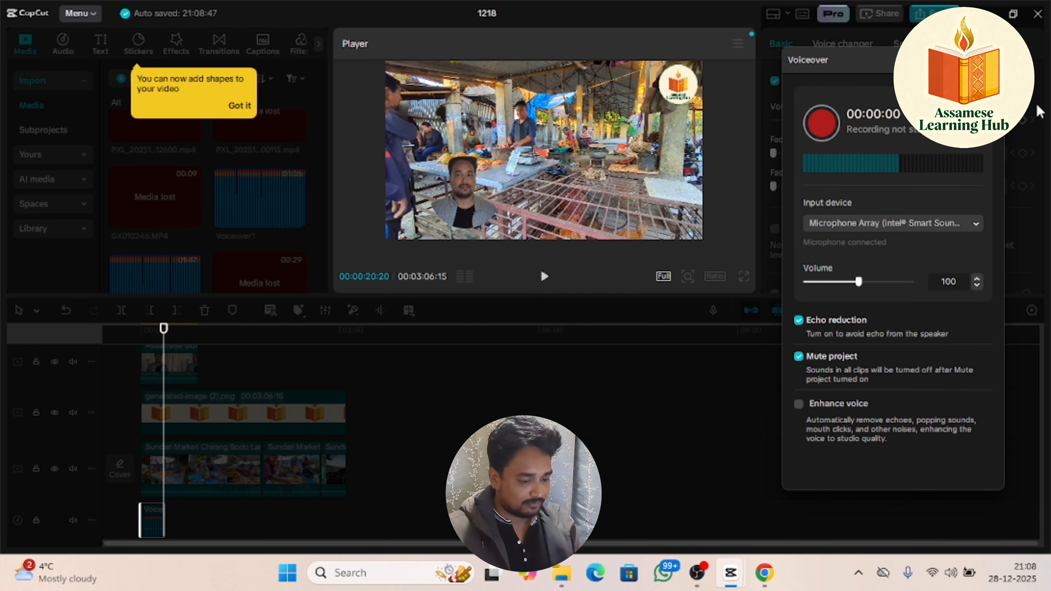
left_click(993, 60)
Play the opening seconds of the video from the start to check the new voiceover
key("Home")
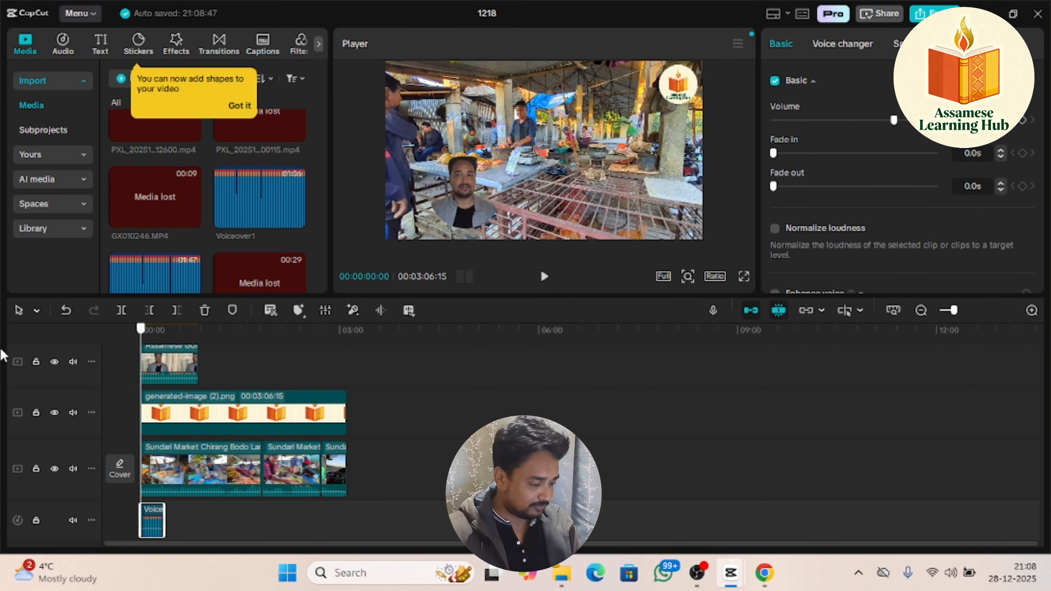
left_click(544, 280)
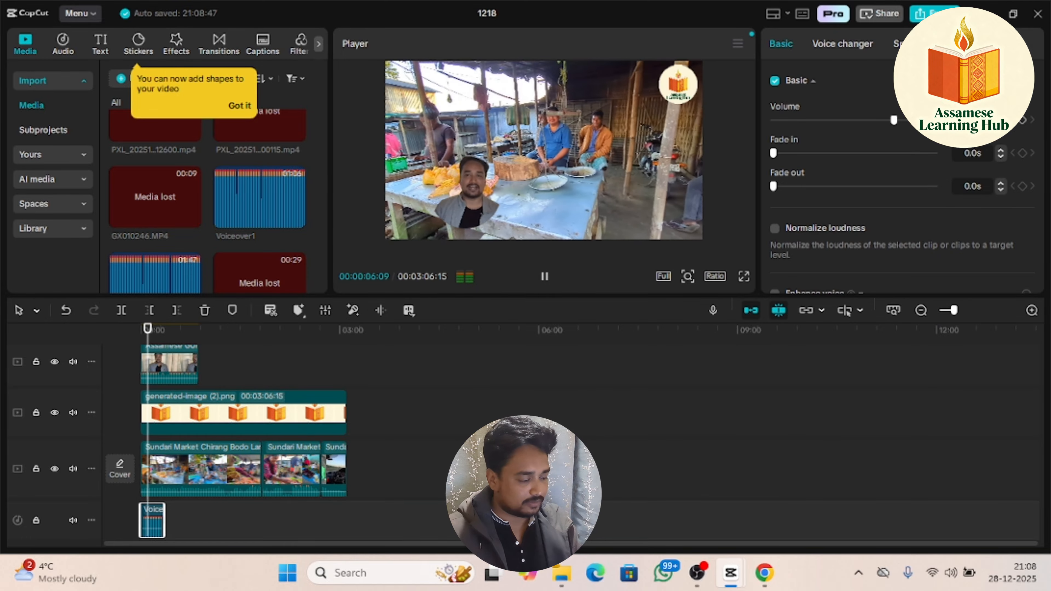
key("space")
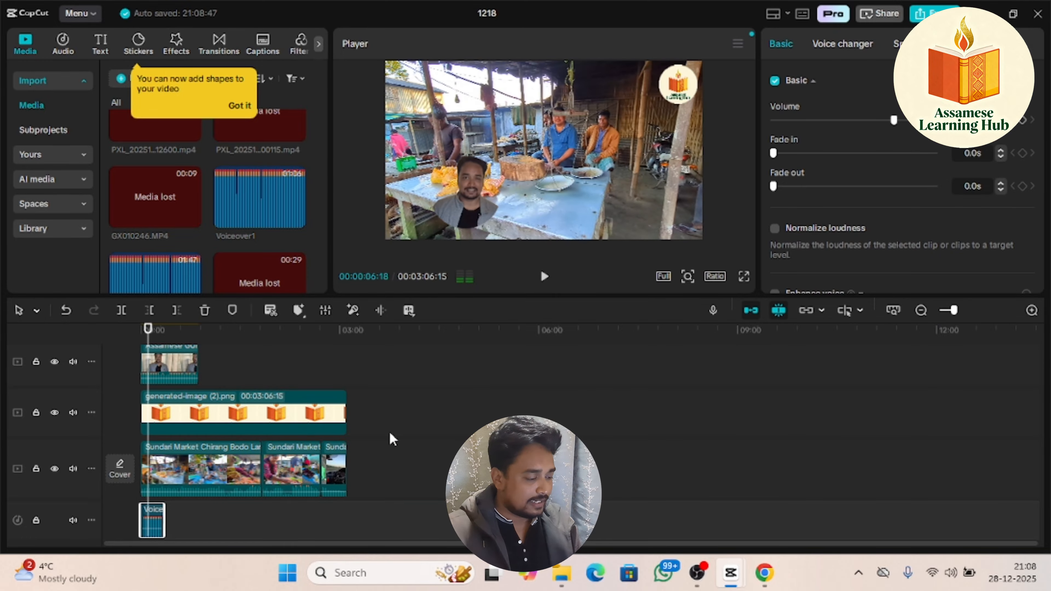
Silence the presenter clip's own audio and play the video from the start to hear the voiceover
left_click(168, 379)
left_click_drag(153, 335, 2, 463)
key("space")
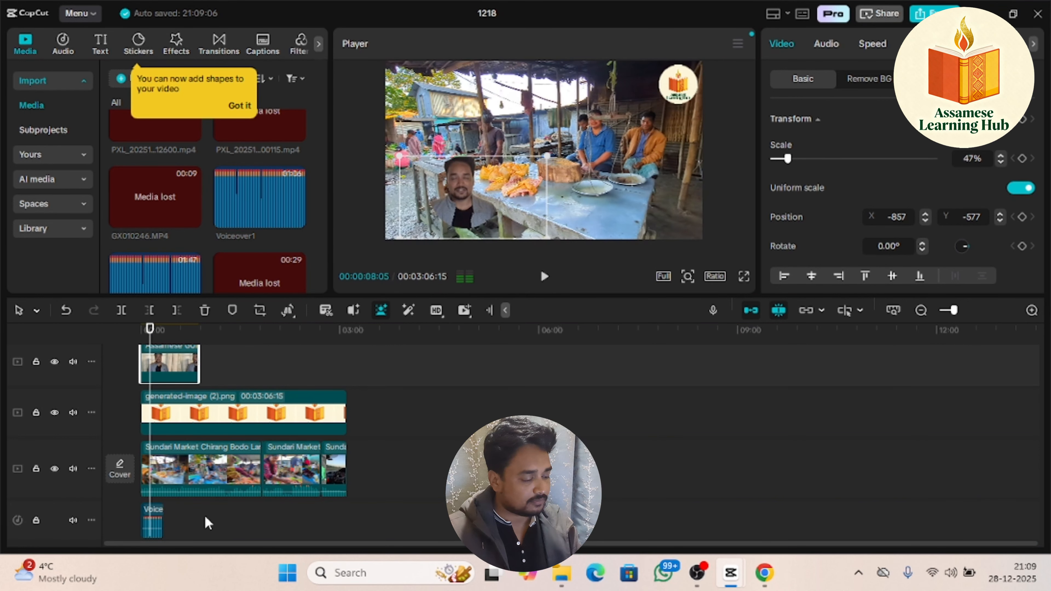
key("space")
Lower the first Sundari Market clip's volume to silence and play the video from the start
scroll(206, 482, "down", 1)
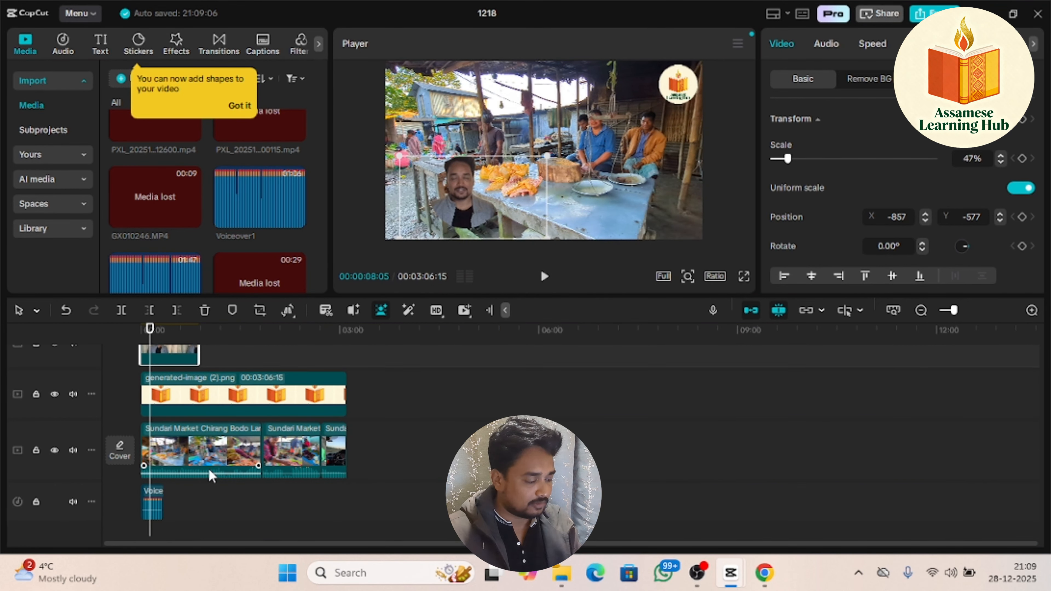
left_click_drag(210, 474, 198, 511)
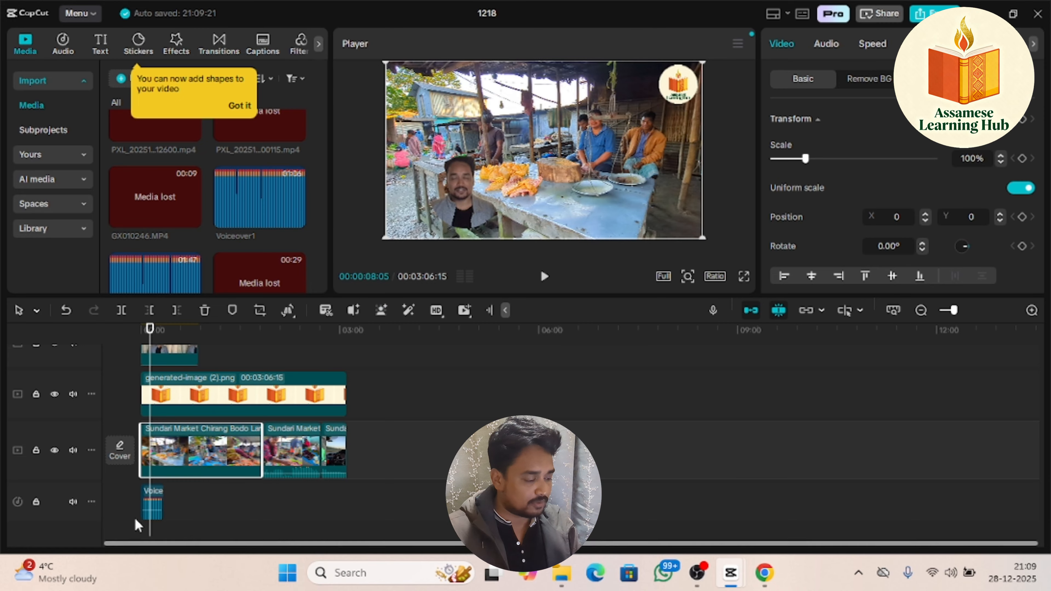
left_click_drag(150, 330, 29, 347)
key("space")
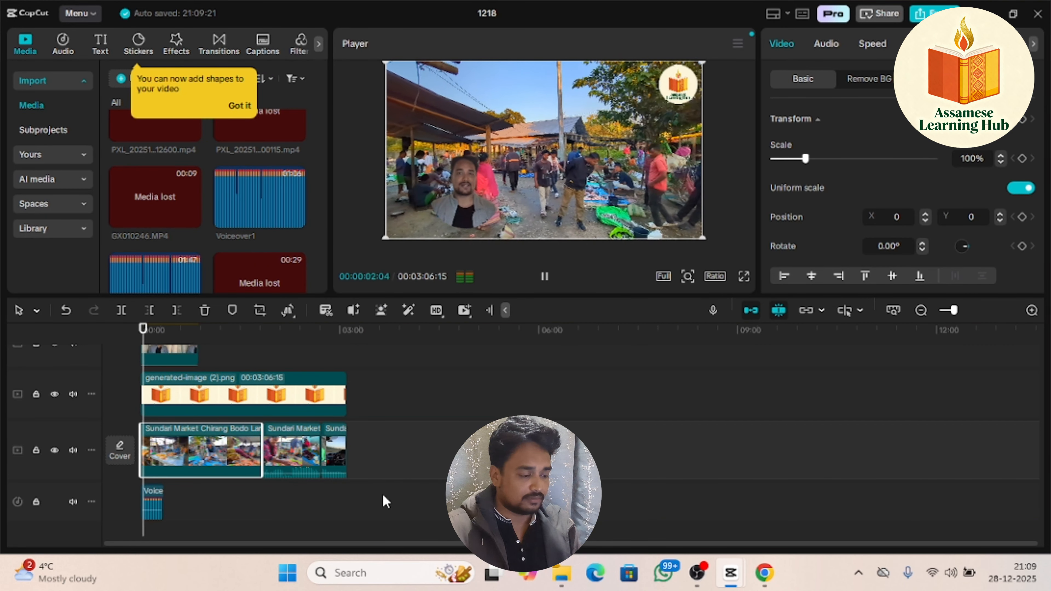
key("space")
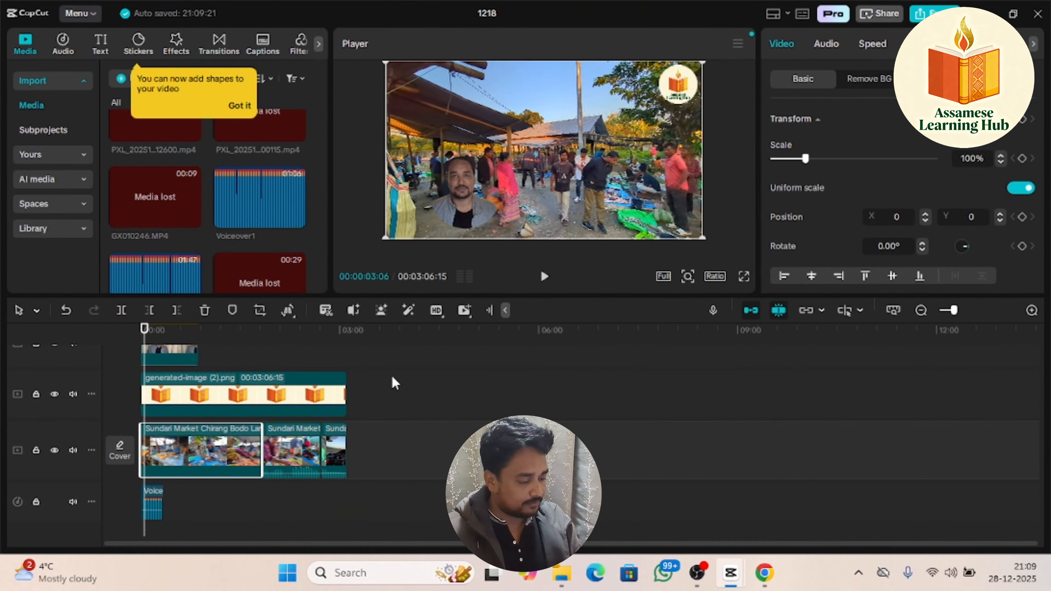
Delete the 20-second voiceover clip and return the playhead to the start of the timeline
left_click(154, 503)
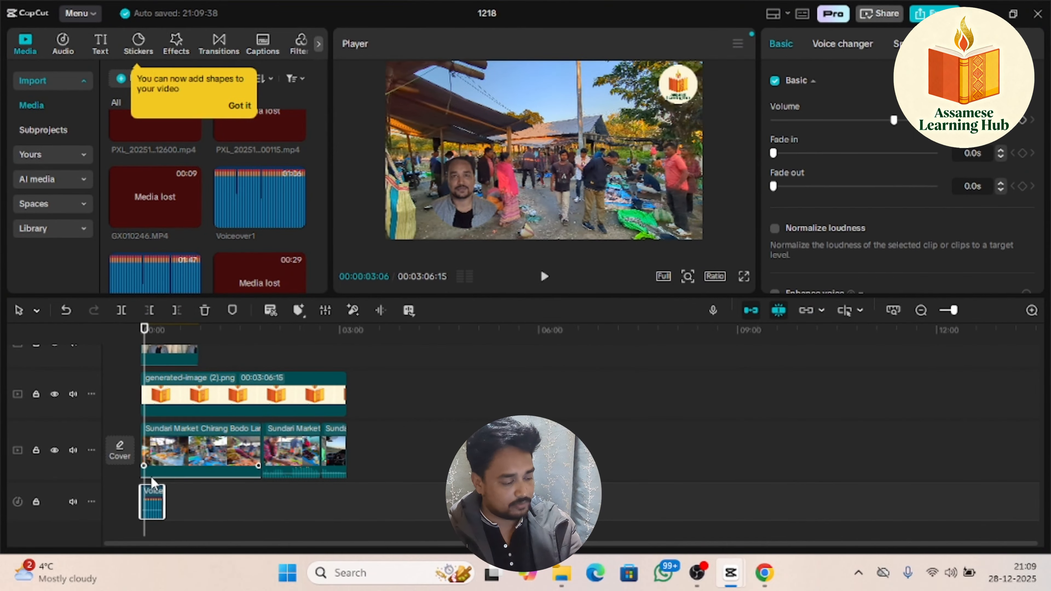
key("Delete")
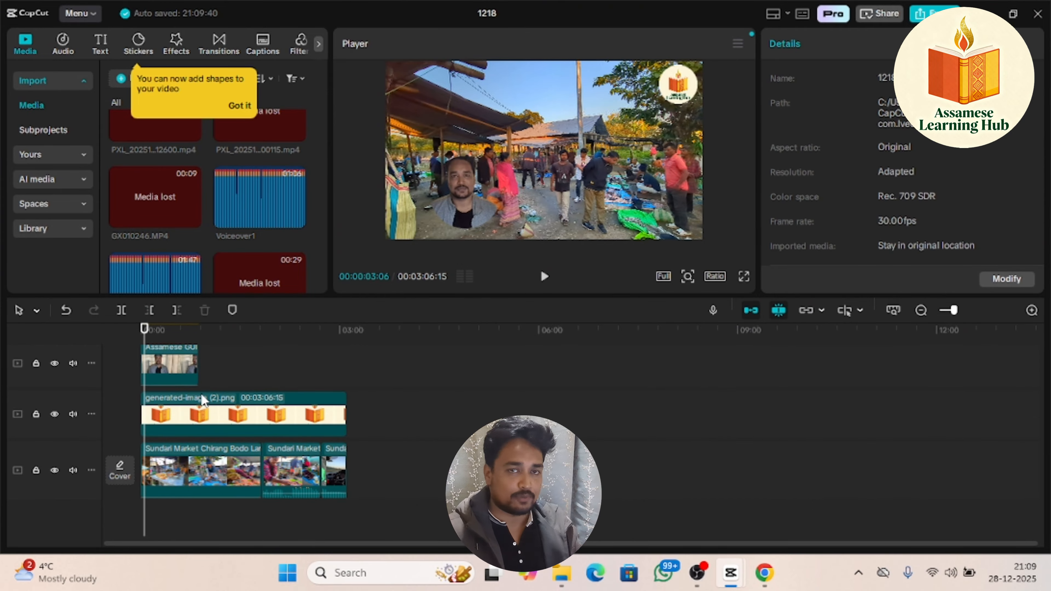
scroll(381, 413, "up", 2)
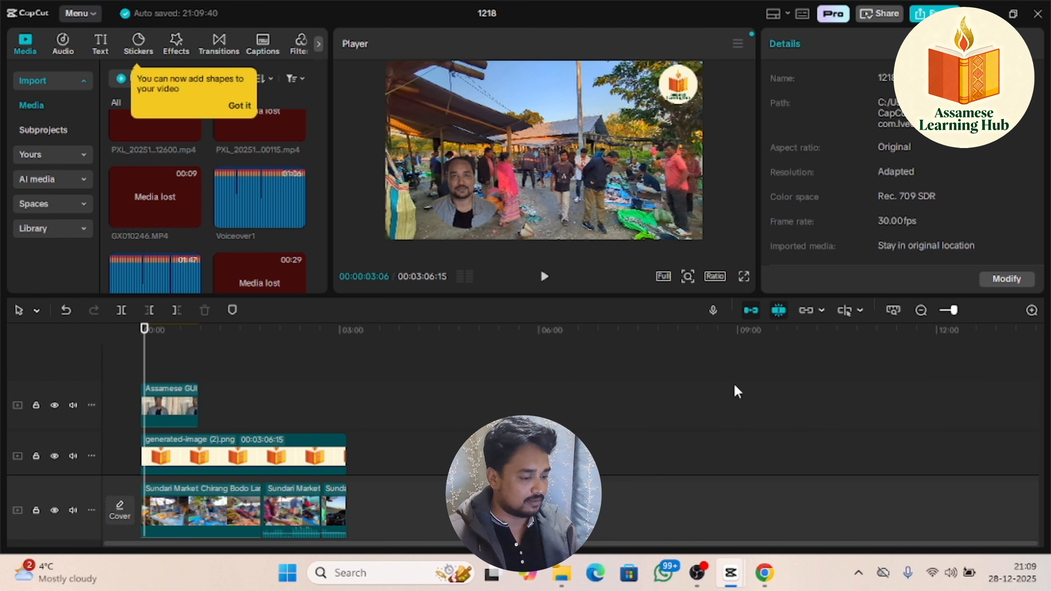
left_click(140, 337)
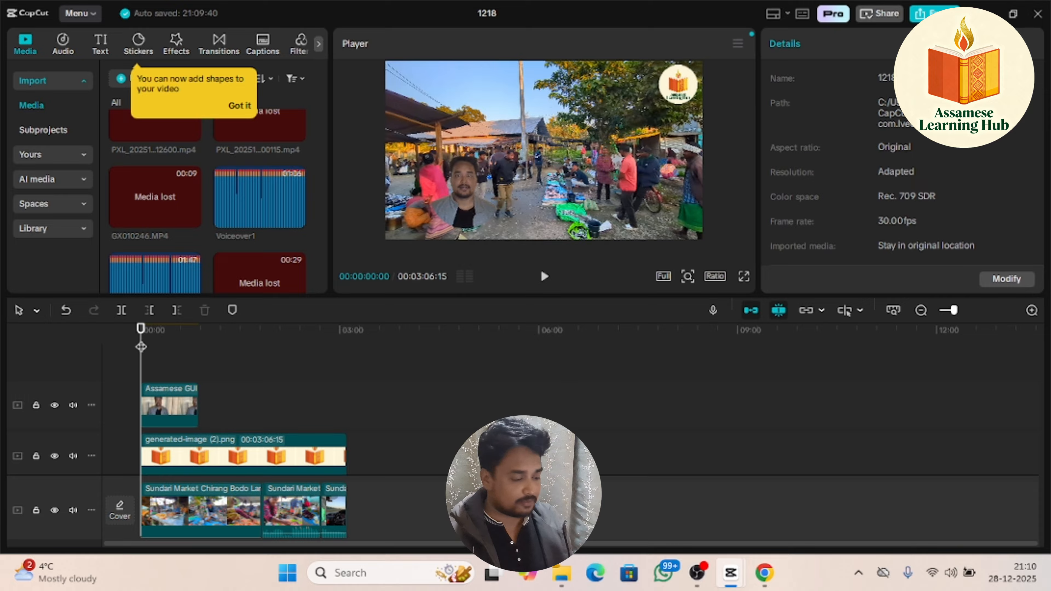
Preview the opening frame in full screen and delete the masked presenter clip from the timeline
left_click(744, 277)
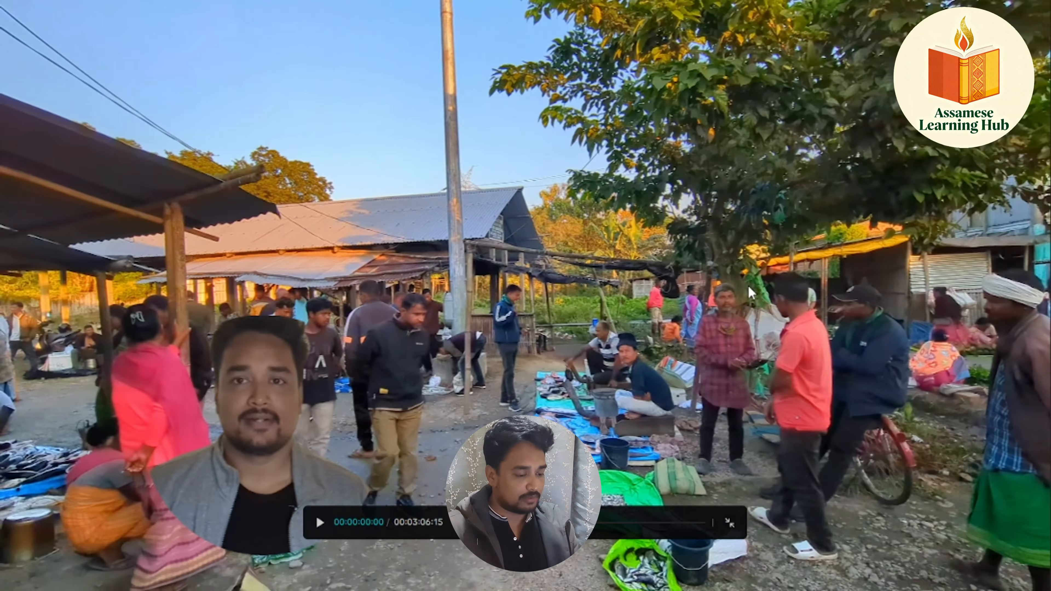
left_click(731, 534)
left_click(185, 392)
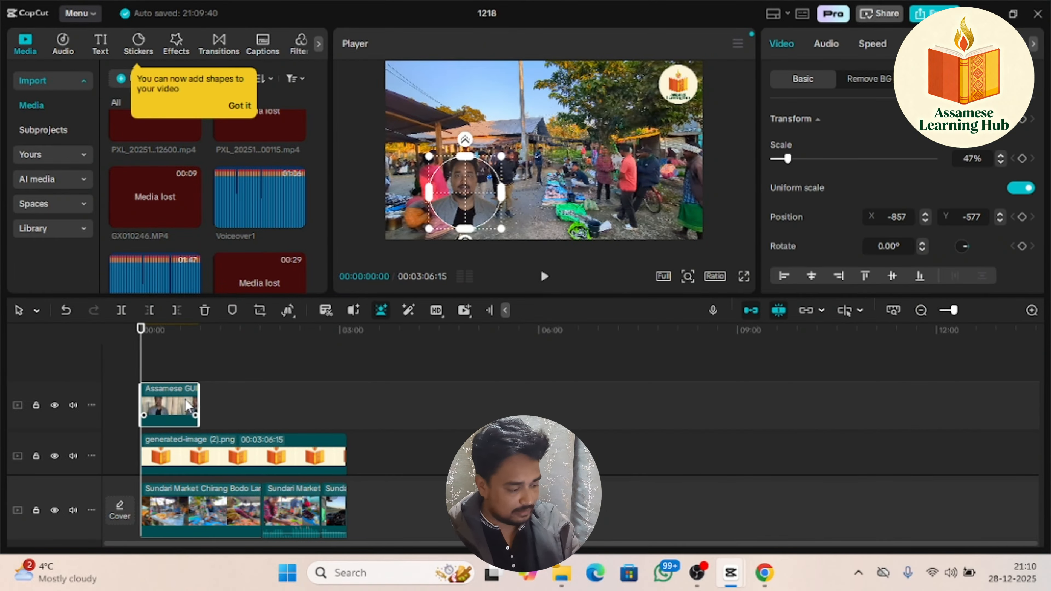
key("Delete")
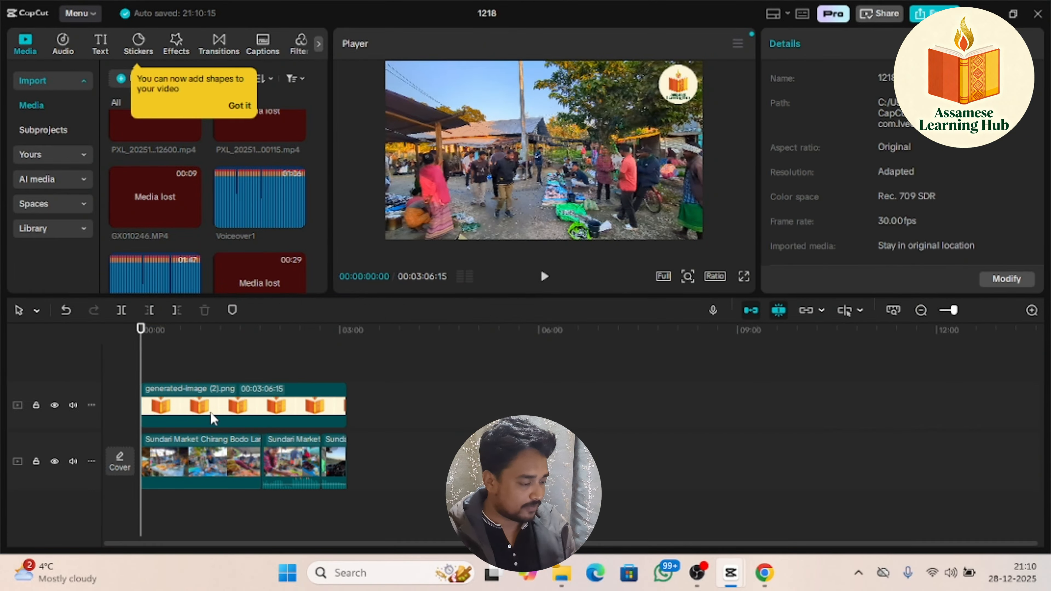
Select the logo and market clips in turn and play the opening seconds of the market footage
left_click(233, 459)
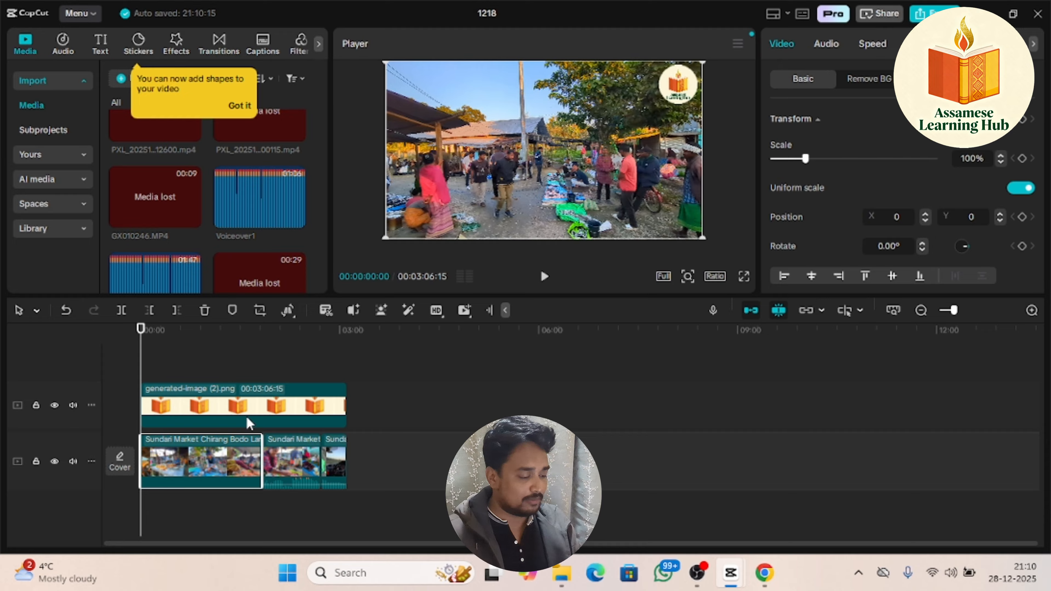
mouse_move(236, 411)
left_mouse_down()
mouse_move(353, 417)
mouse_move(237, 419)
left_mouse_up()
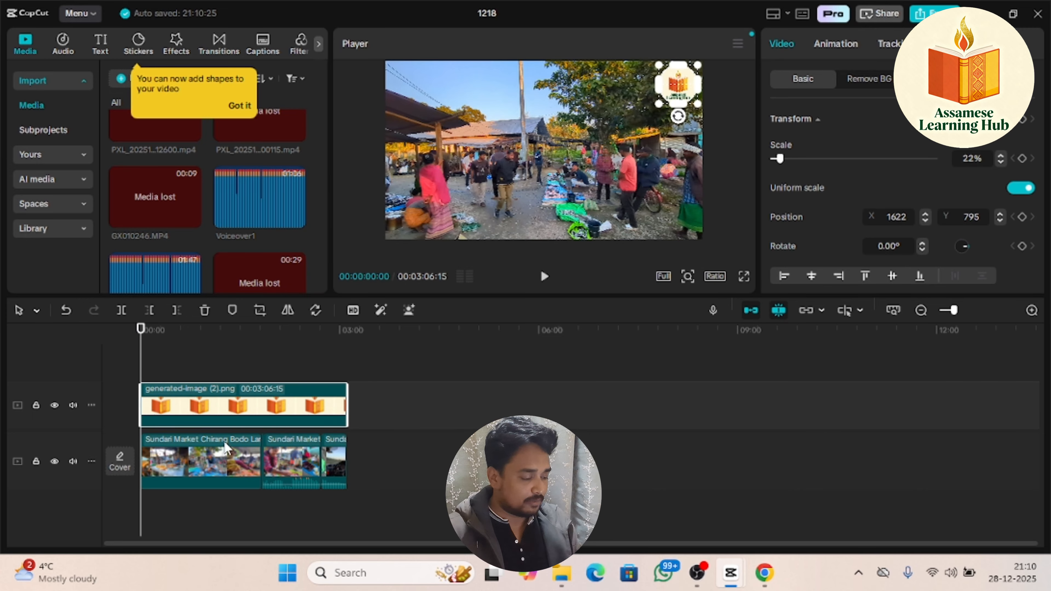
left_click(213, 468)
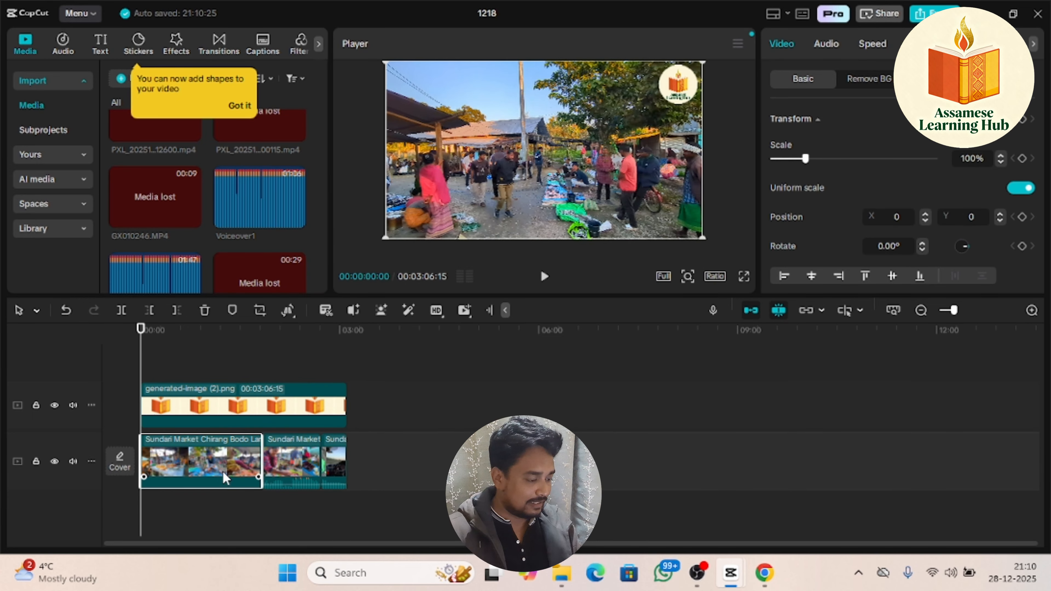
key("space")
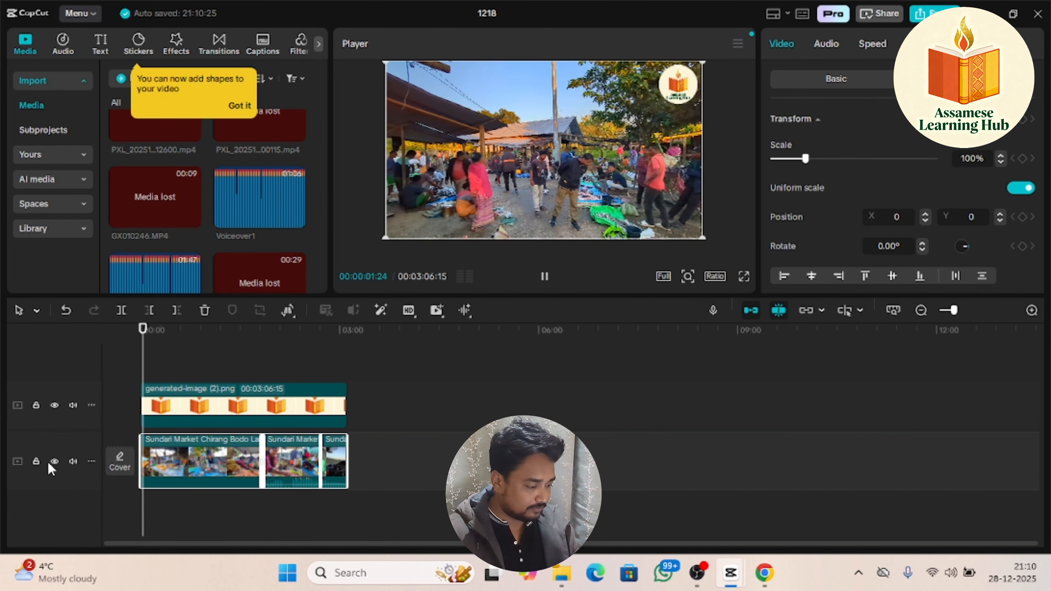
left_click(207, 476)
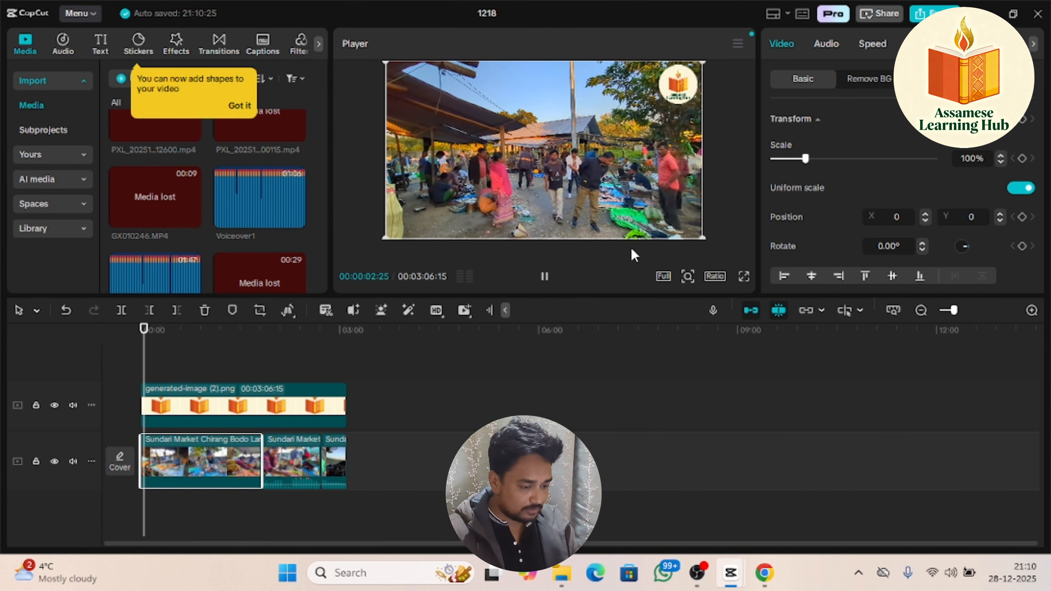
Set the first Sundari Market clip's audio volume to -7.0 dB and play a few seconds to check it
left_click(825, 43)
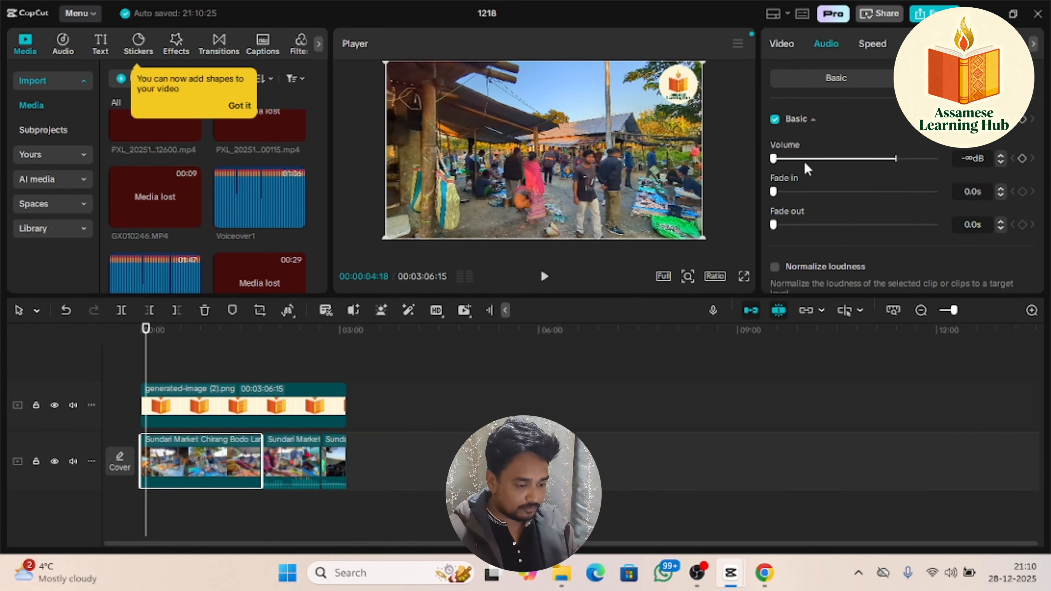
left_click_drag(824, 160, 880, 160)
left_click(545, 277)
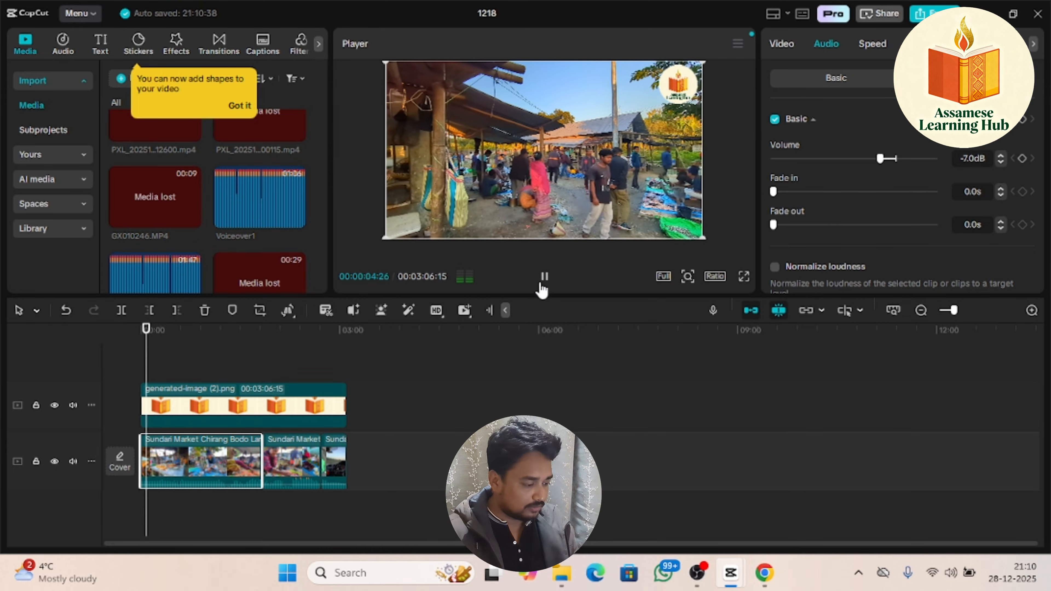
key("space")
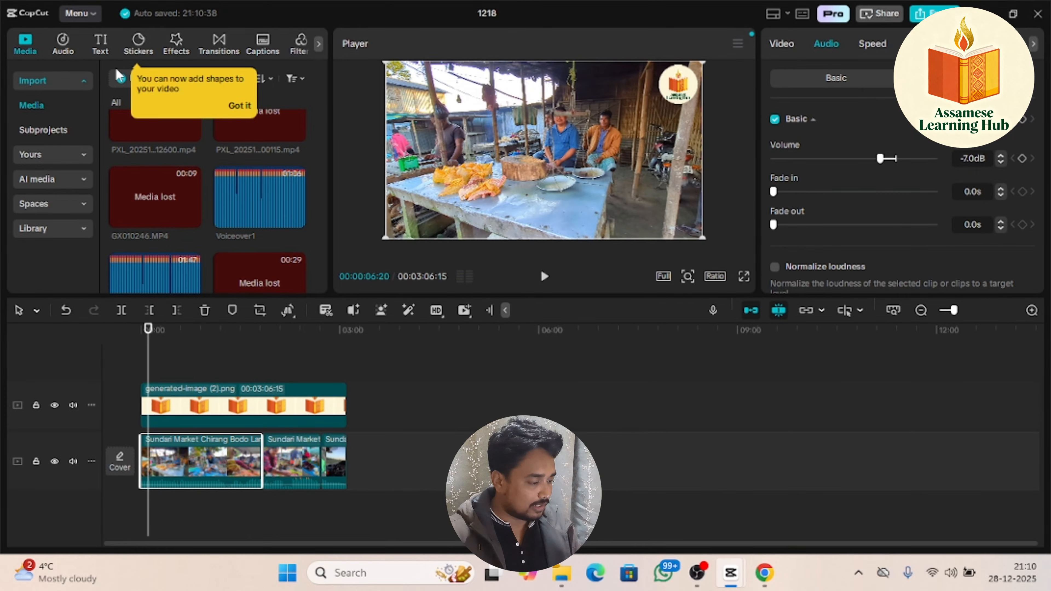
Add a default text title above the logo track, reading "MY NAME IS" plus the presenter's first name, in the yellow preset style with black outline
left_click(102, 45)
mouse_move(164, 126)
left_mouse_down()
mouse_move(203, 381)
mouse_move(176, 389)
left_mouse_up()
left_click(859, 110)
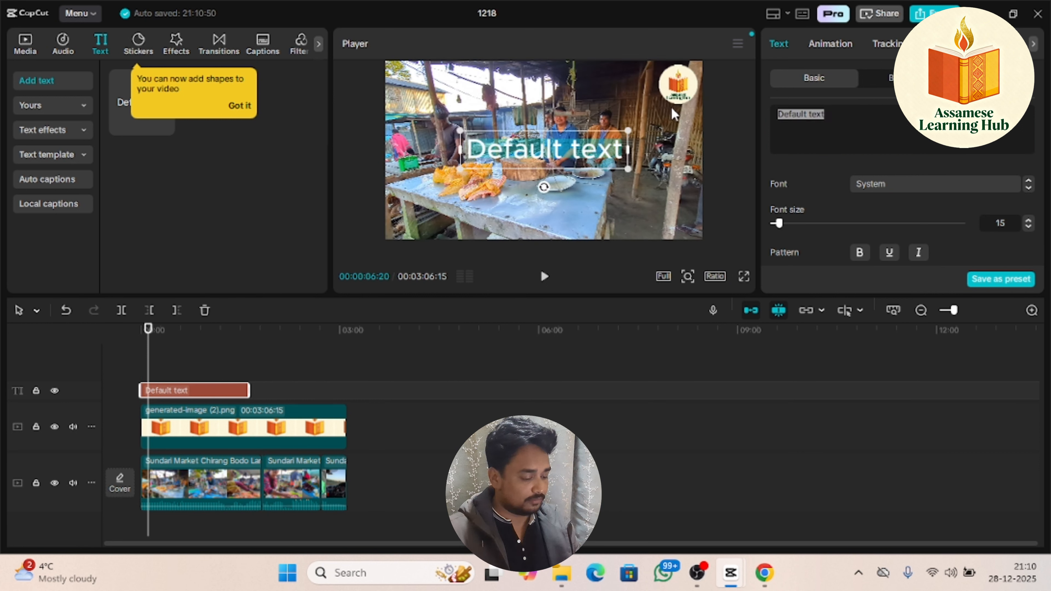
type("MY NA")
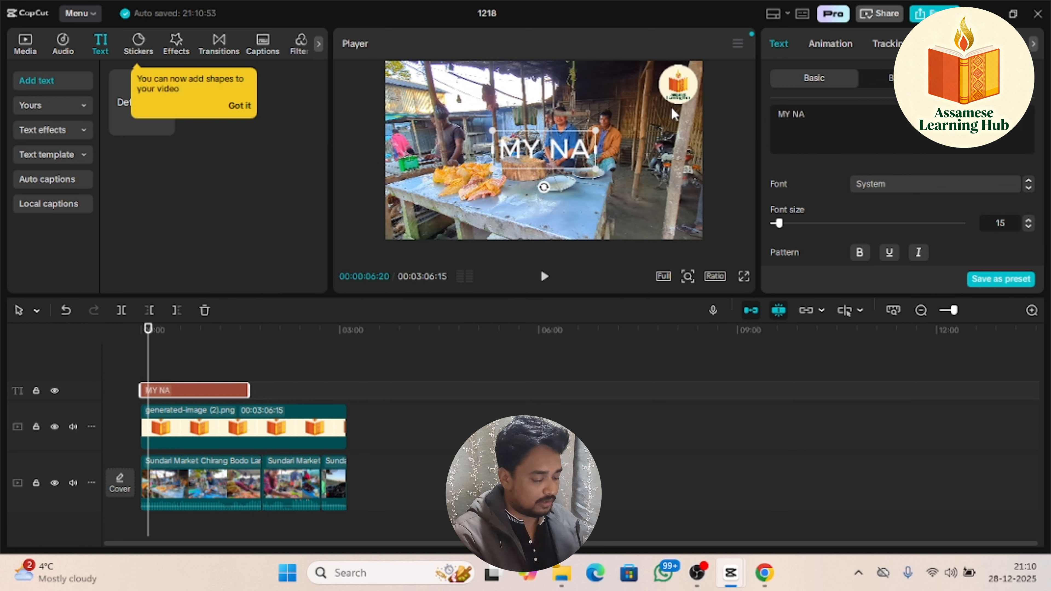
type("ME IS SA")
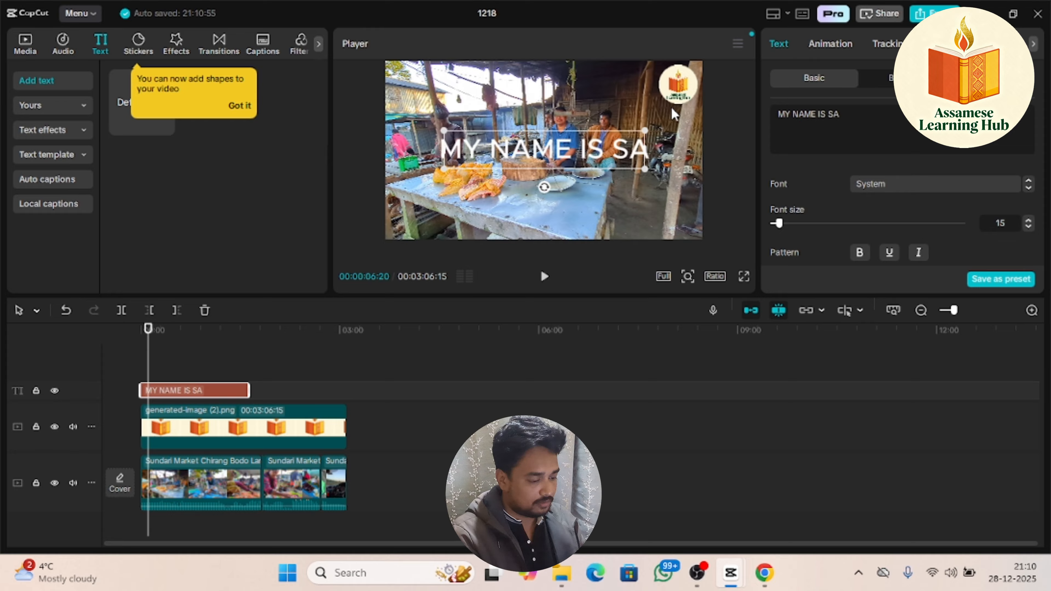
type("R")
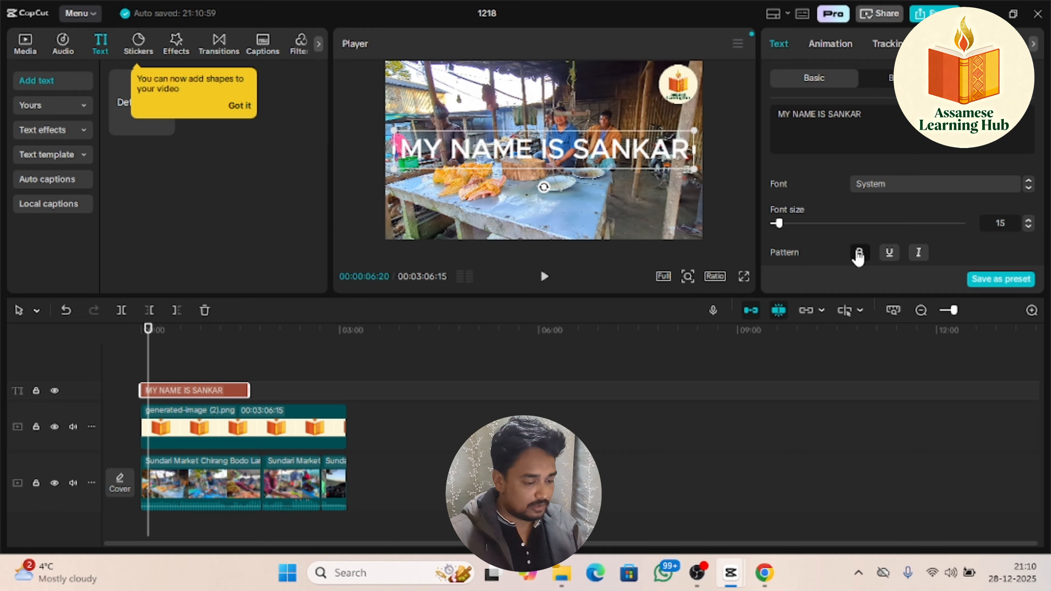
scroll(857, 248, "down", 5)
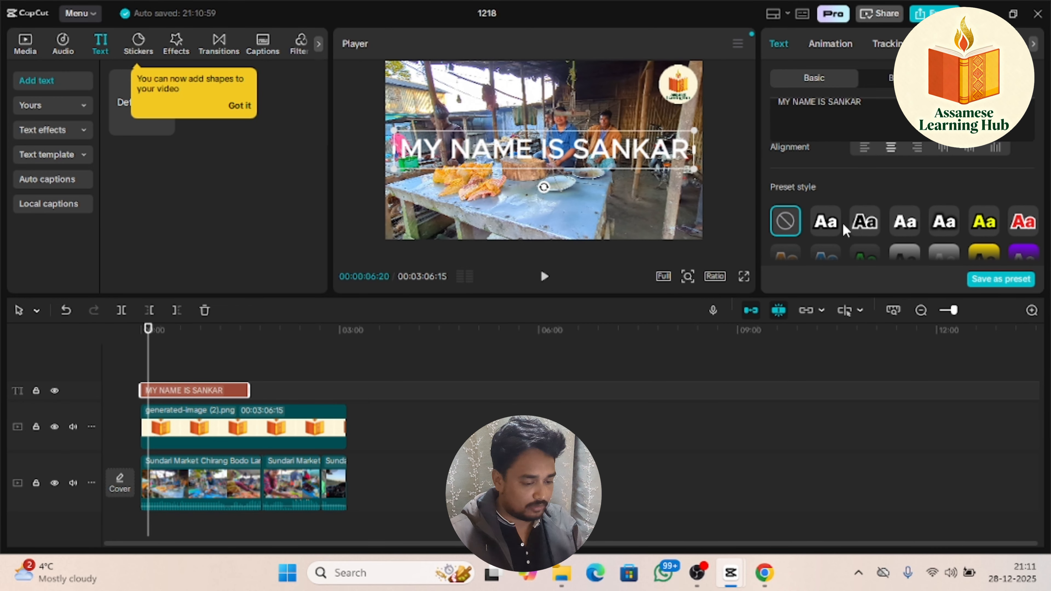
left_click(986, 227)
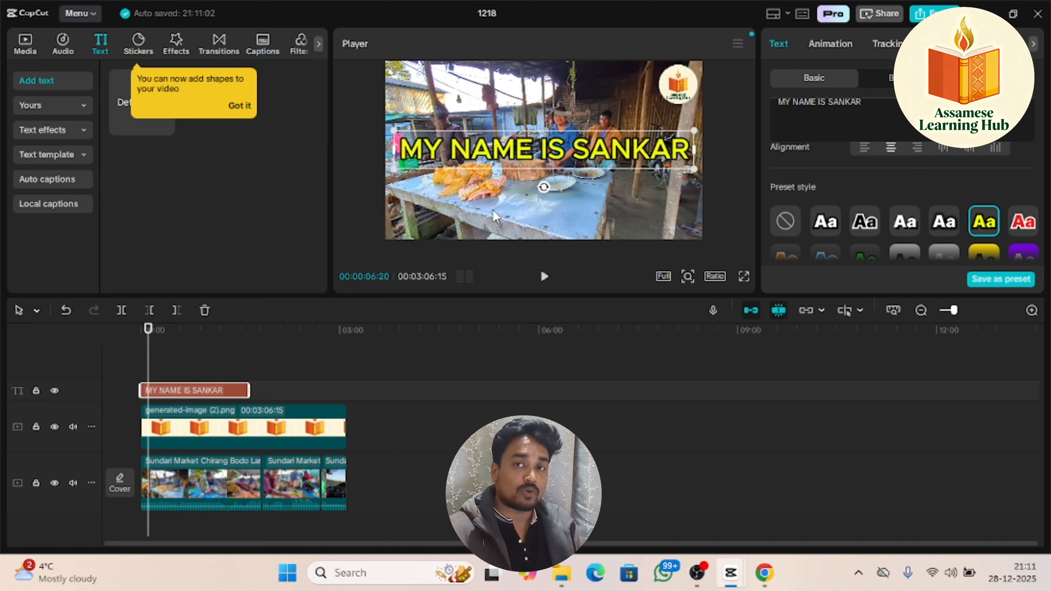
Duplicate the first Sundari Market clip onto a new track above the title and return the playhead to the start
left_click(191, 489)
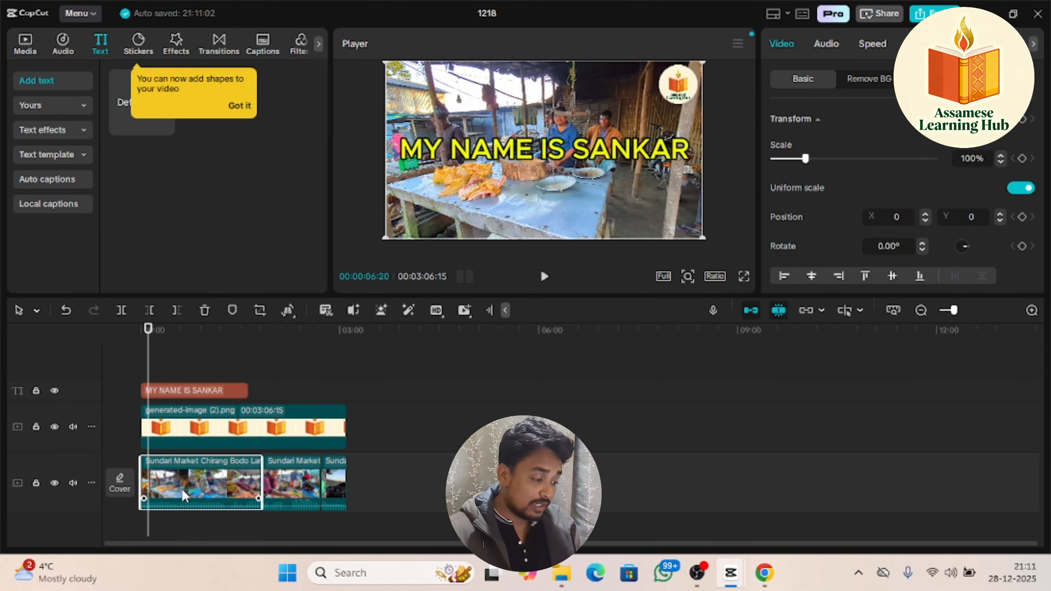
left_click_drag(183, 493, 192, 392)
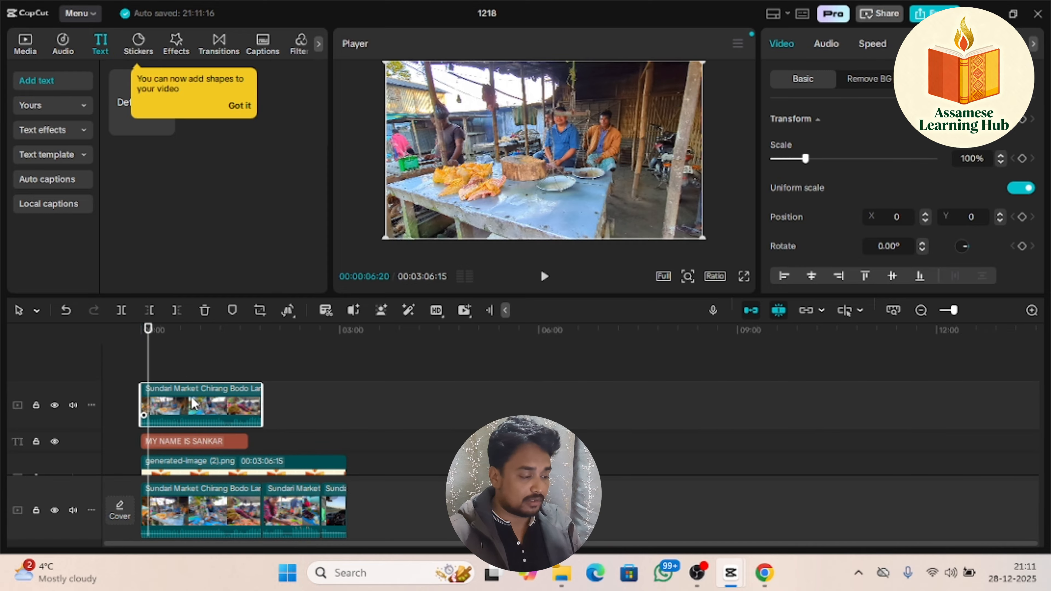
left_click_drag(148, 336, 101, 343)
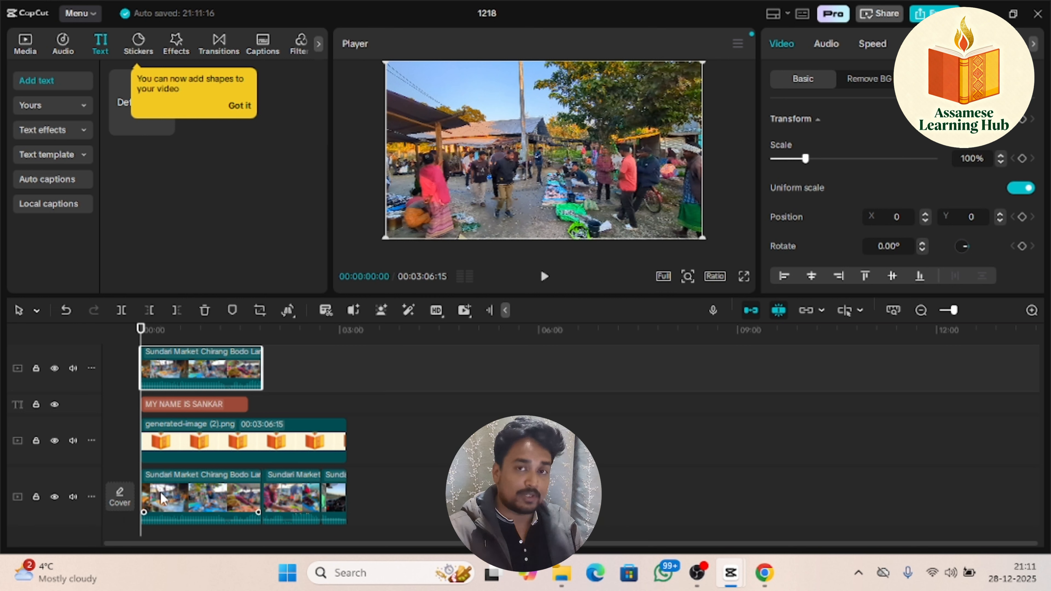
Extend the title clip to end together with the logo clip at 00:03:06:15
left_click(255, 449)
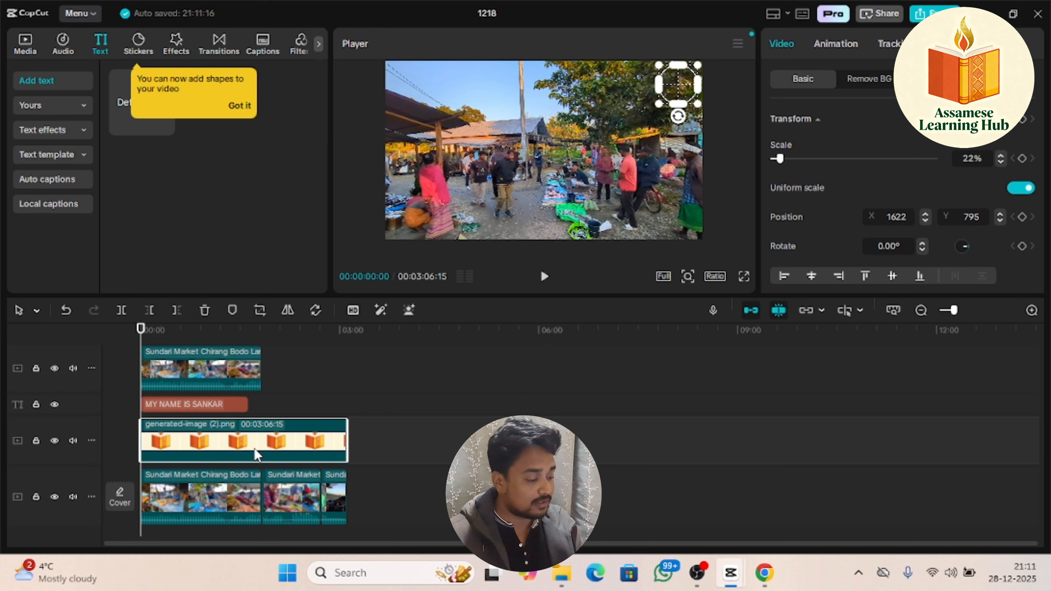
left_click(243, 410)
left_click_drag(243, 410, 348, 406)
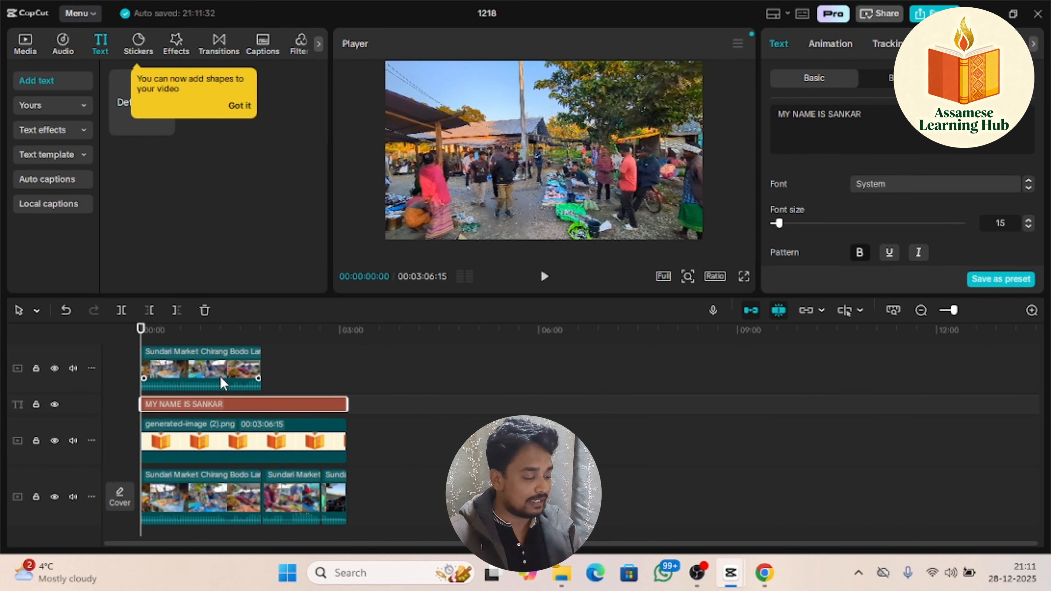
Turn on automatic background removal for the duplicated Sundari Market clip above the title
left_click(221, 378)
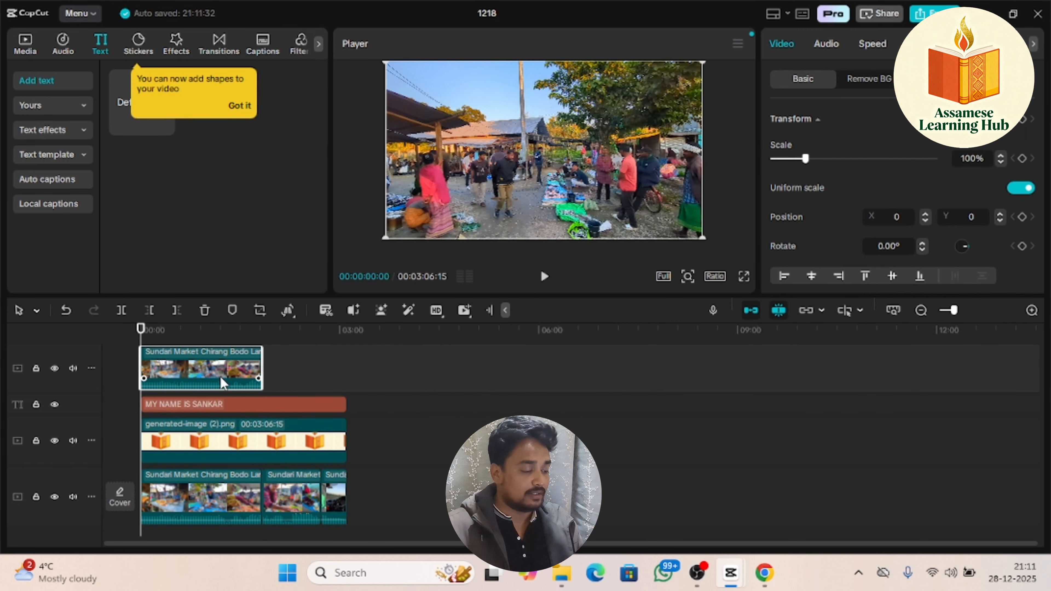
left_click(214, 502)
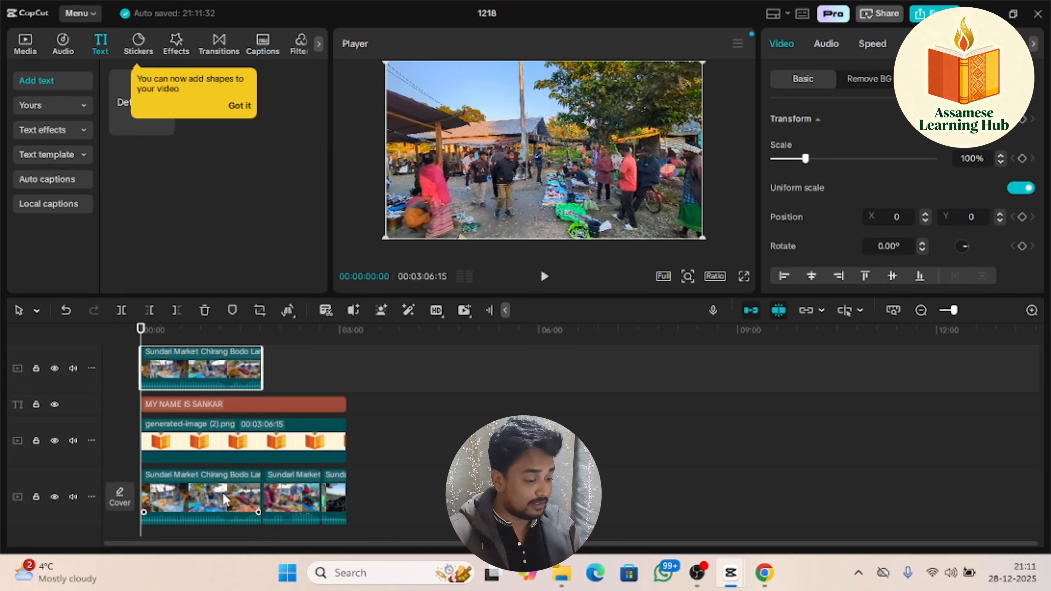
left_click(182, 385)
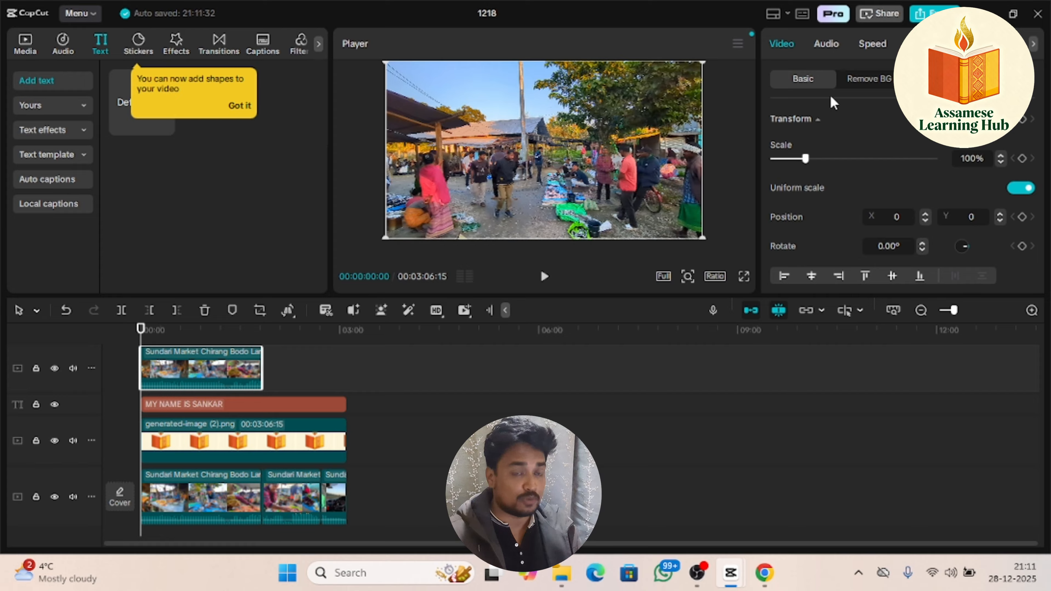
key("space")
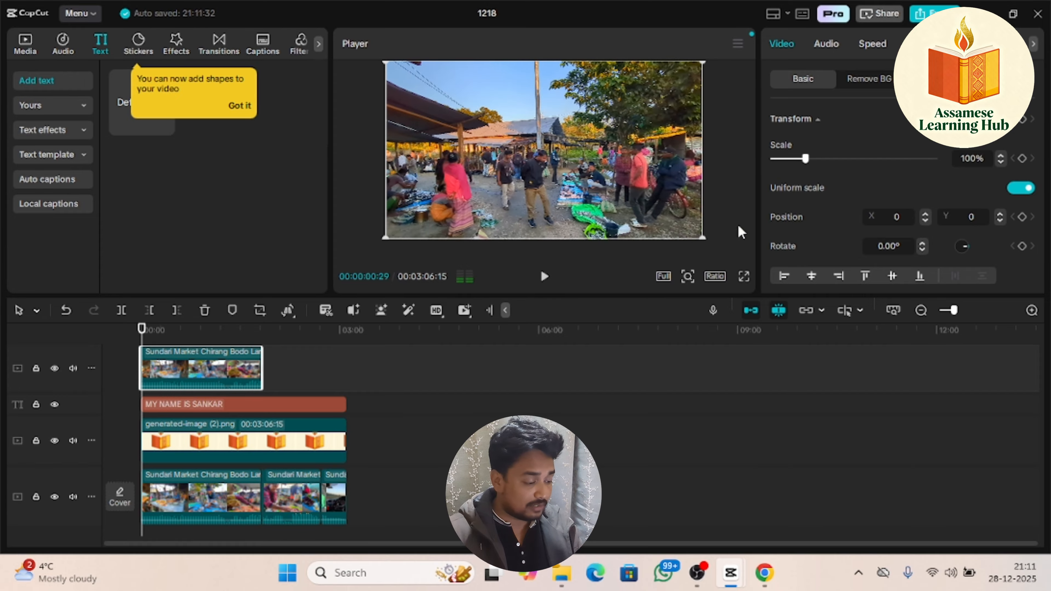
key("space")
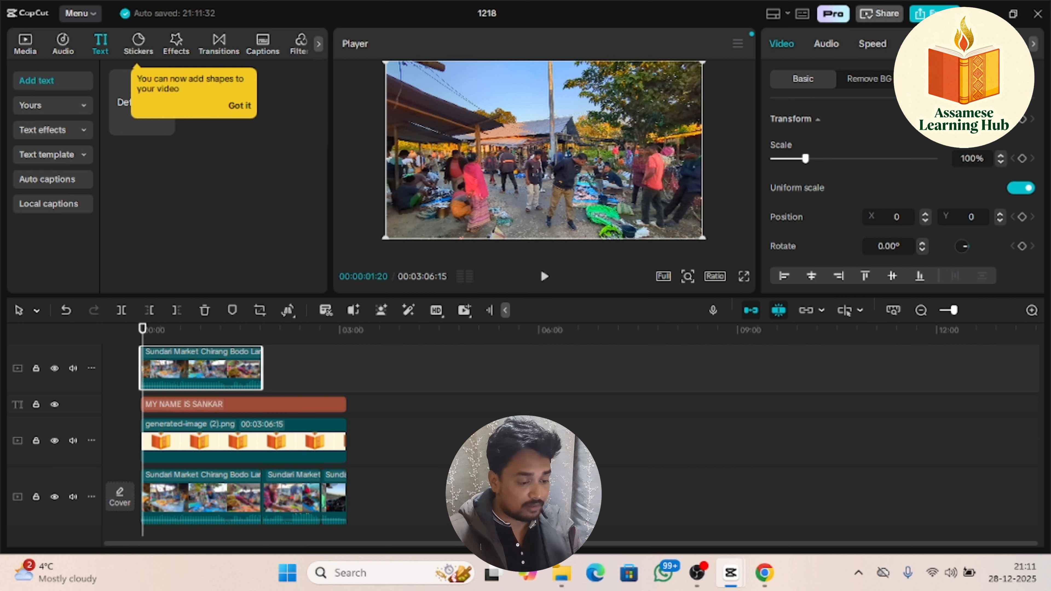
left_click(864, 79)
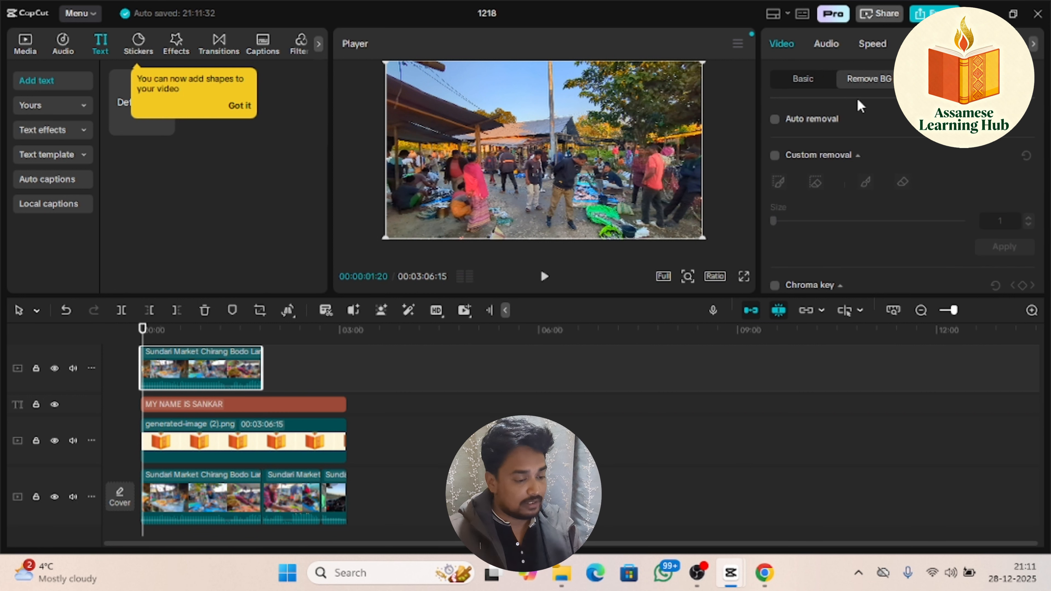
left_click(775, 119)
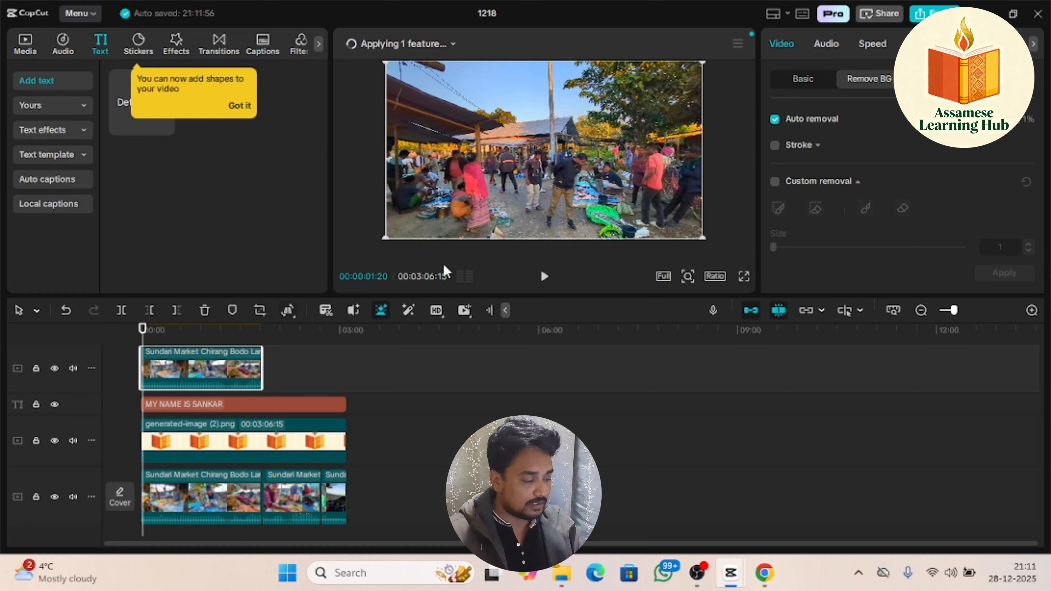
Play the opening seconds from the start, also in full screen, to check the title behind the people
left_click(141, 332)
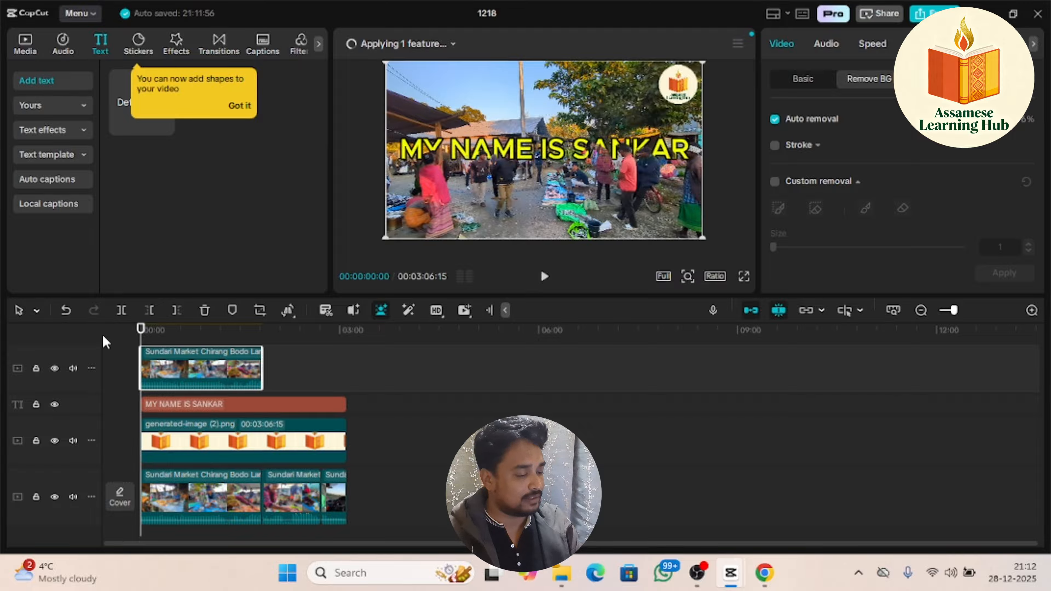
key("space")
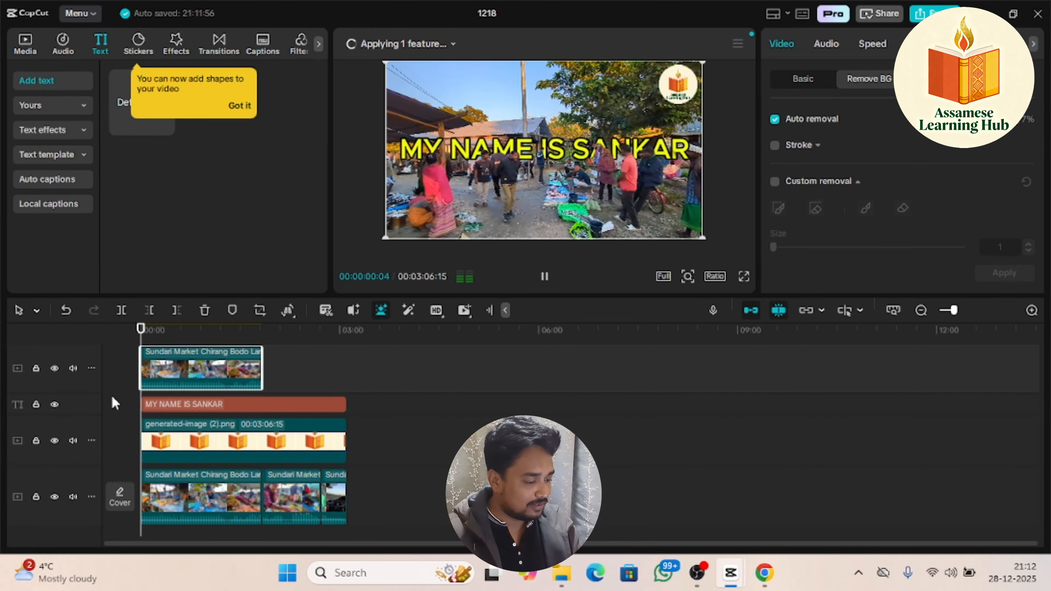
key("space")
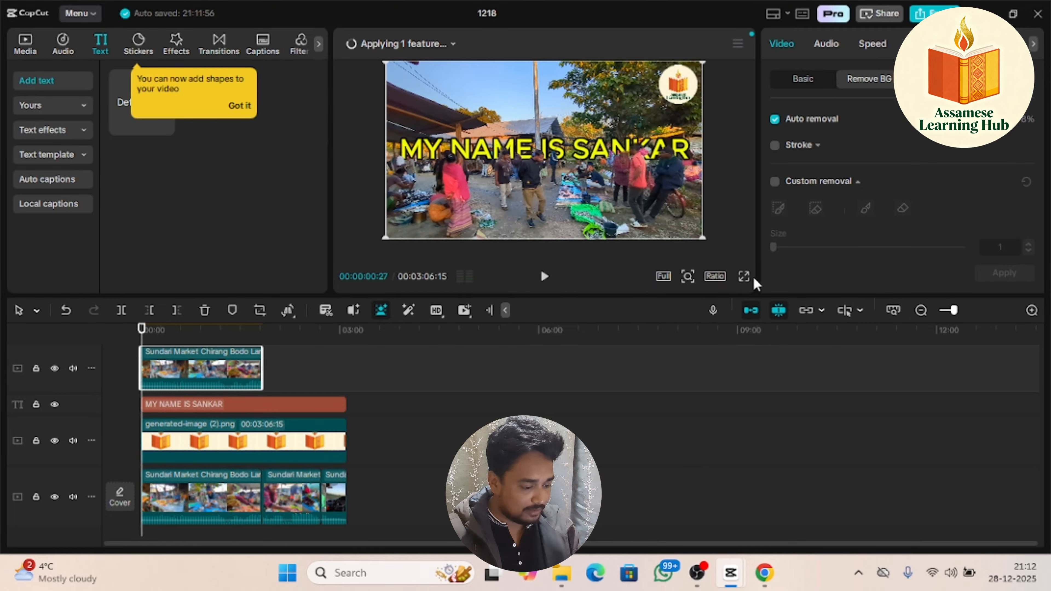
left_click(744, 276)
key("space")
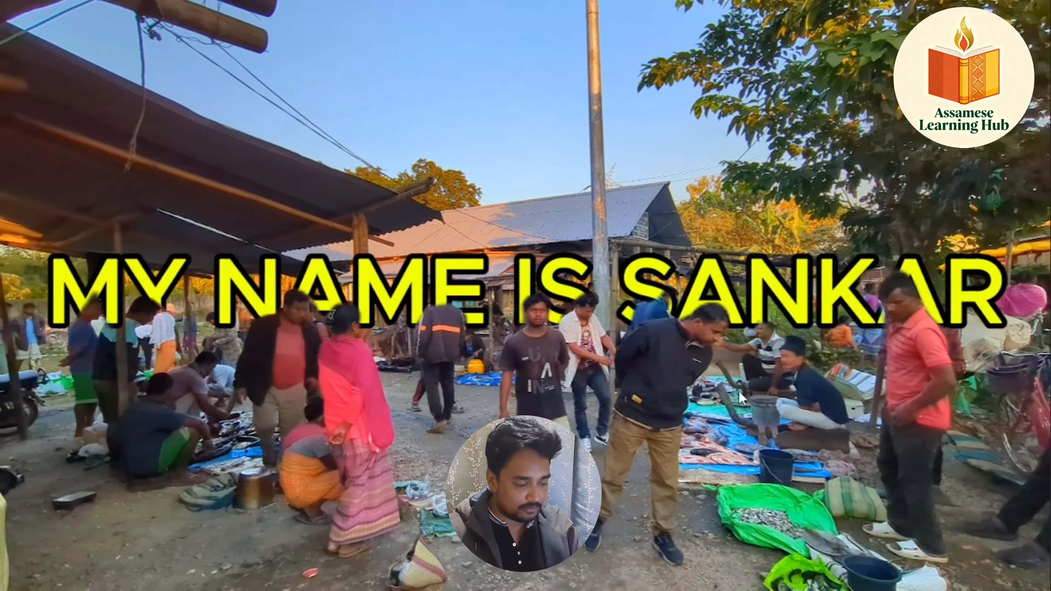
key("Escape")
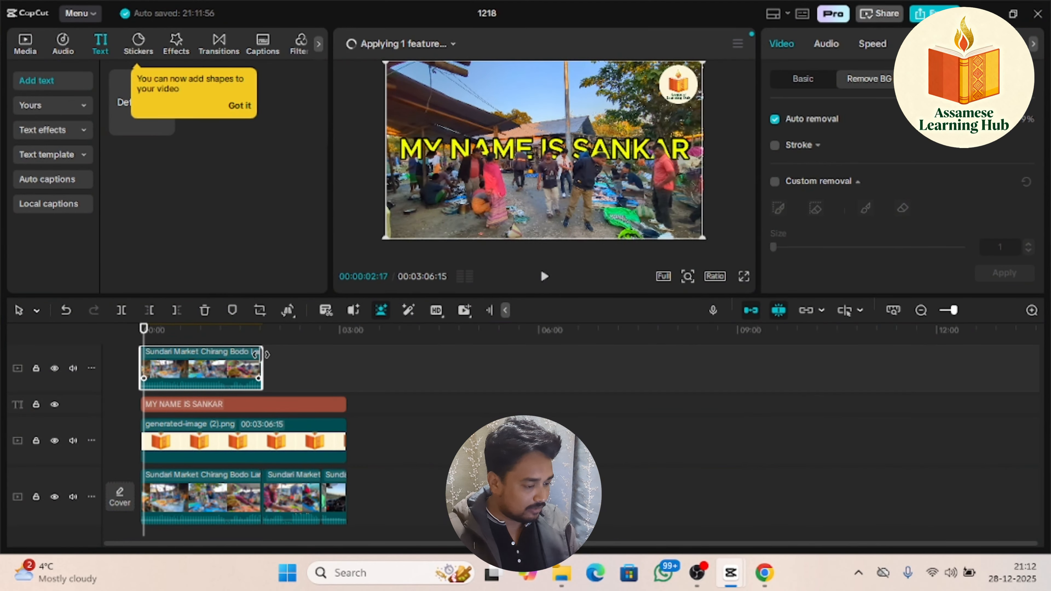